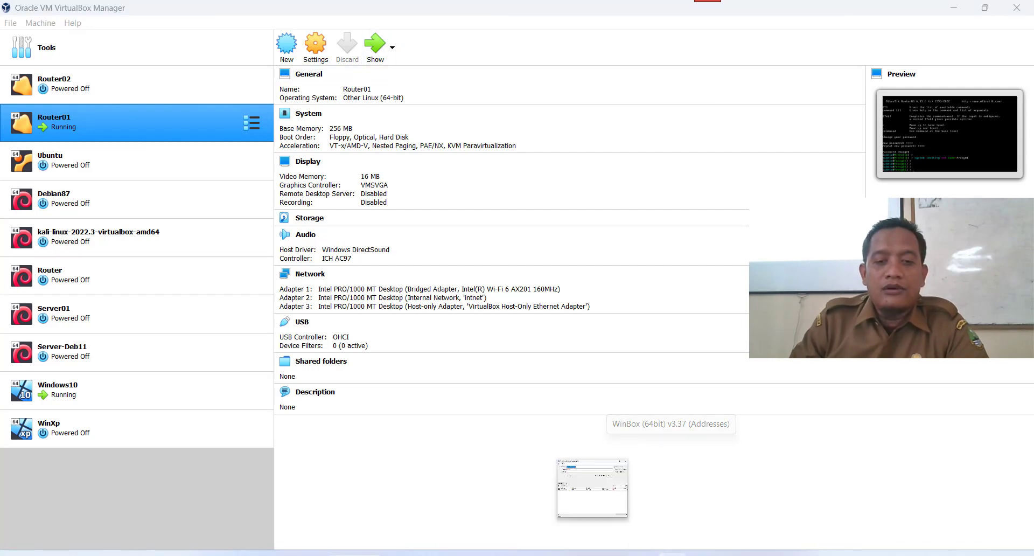
# Log in to the Proxy01 router in WinBox with its password.
pyautogui.click(638, 553)
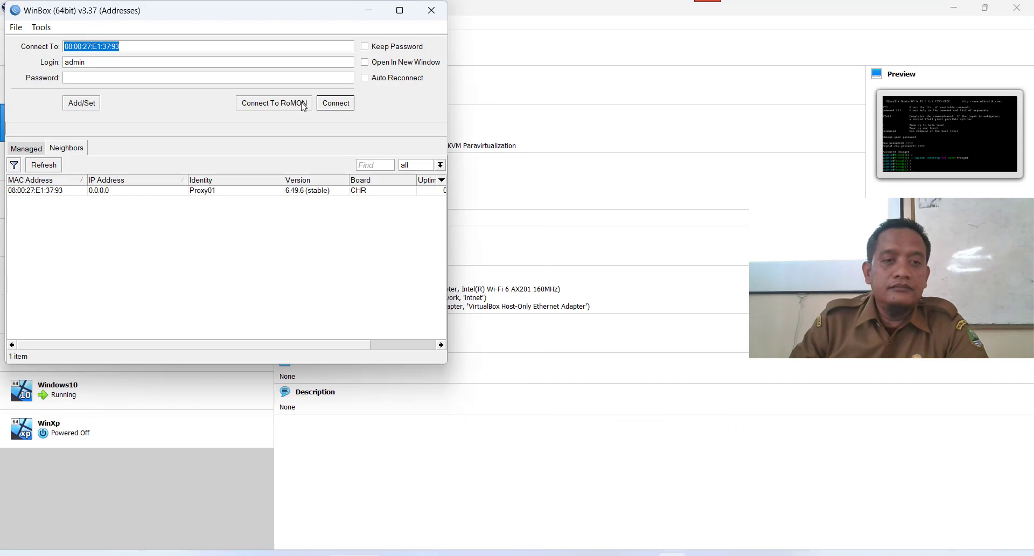
pyautogui.click(331, 104)
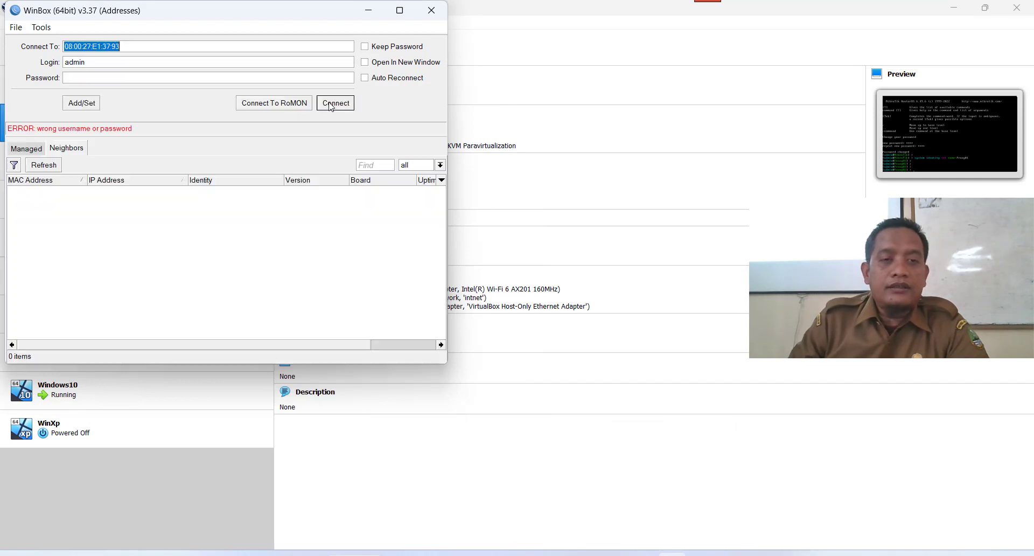
pyautogui.click(181, 77)
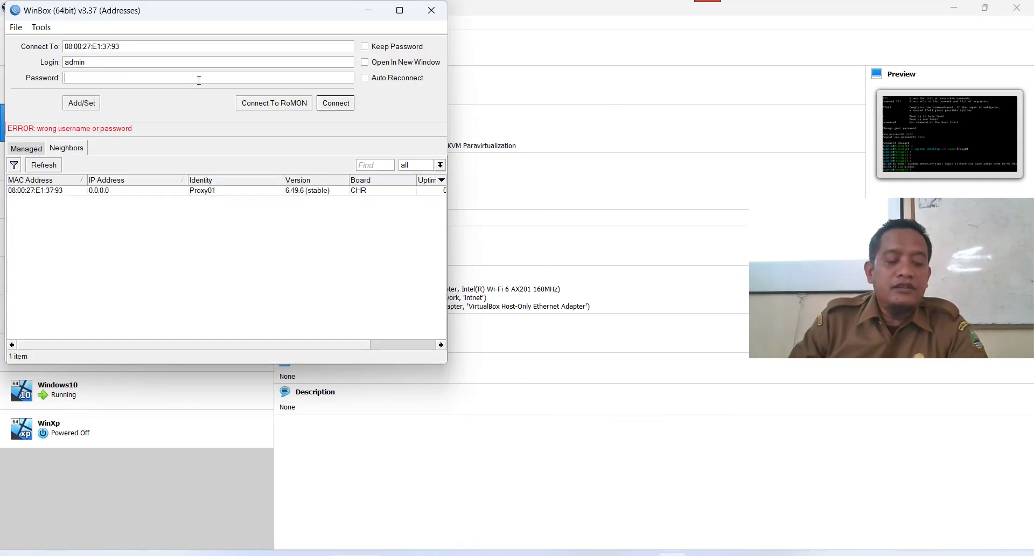
pyautogui.write('*')
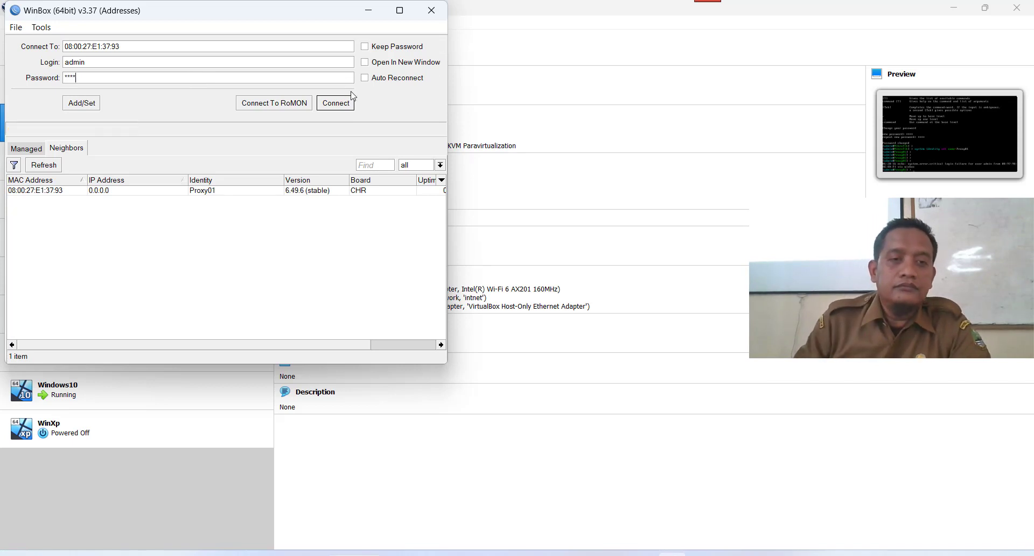
pyautogui.click(347, 106)
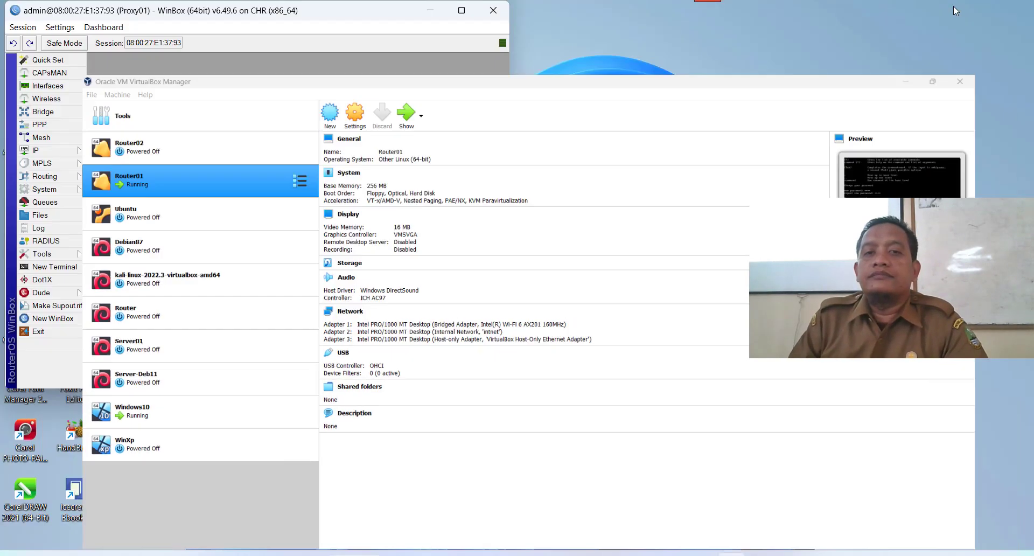
# Hide VirtualBox Manager and maximize the Proxy01 session window.
pyautogui.click(954, 8)
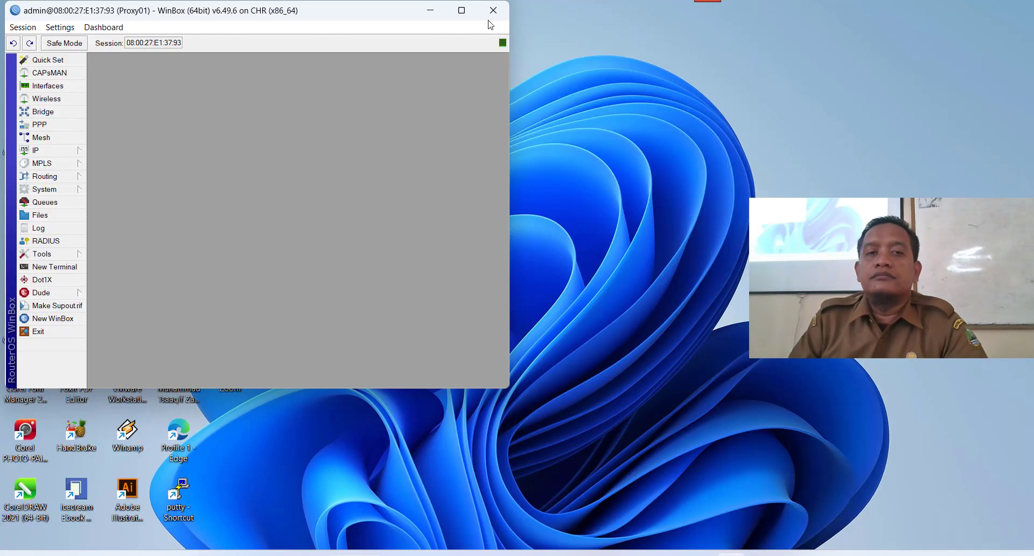
pyautogui.moveTo(365, 8); pyautogui.dragTo(670, 51)
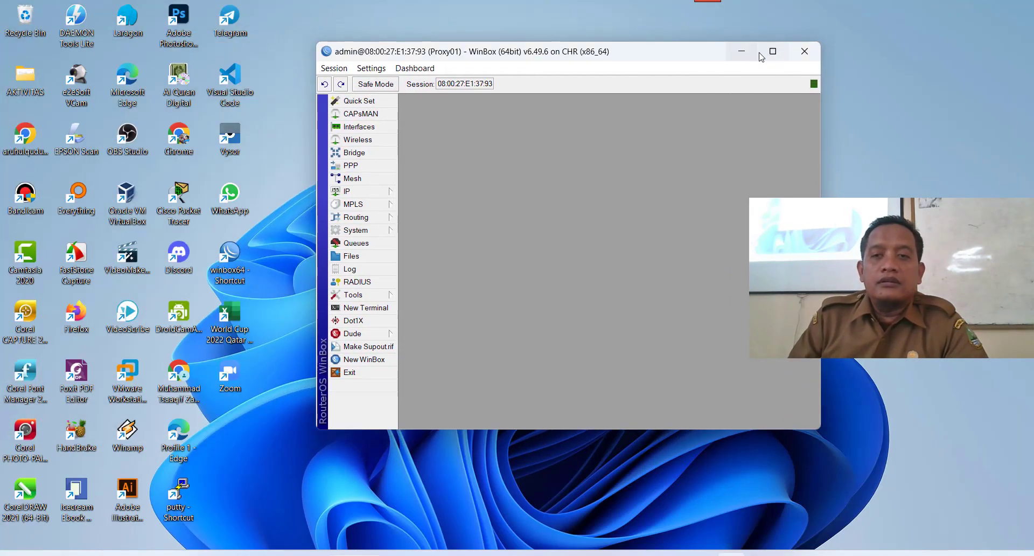
pyautogui.click(775, 52)
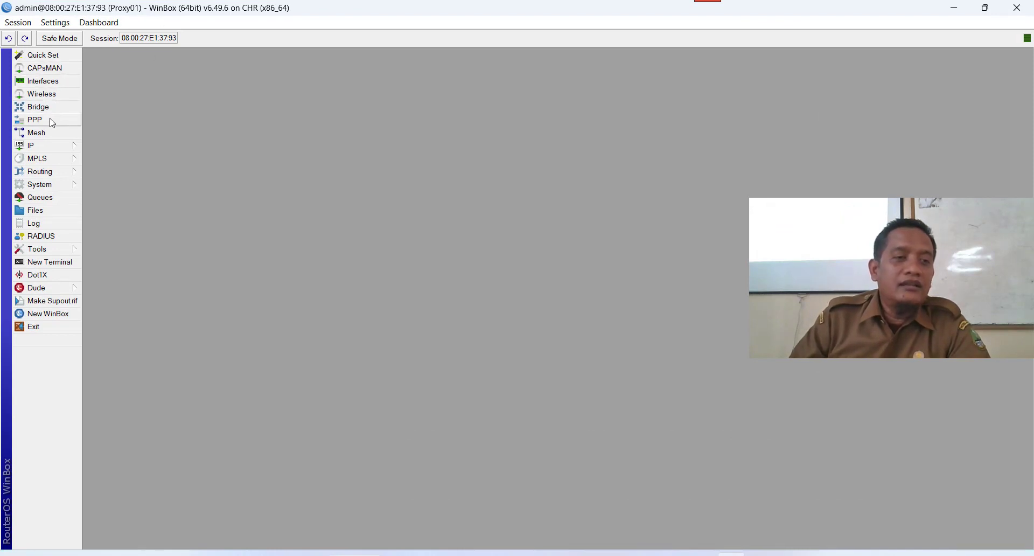
# Rename interface ether1 to ether1-internet.
pyautogui.click(42, 80)
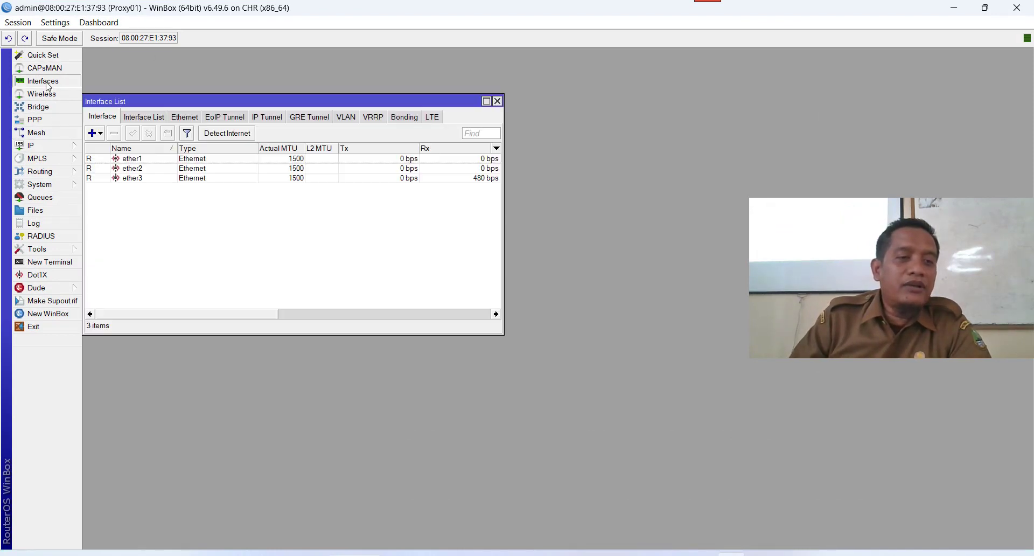
pyautogui.doubleClick(150, 161)
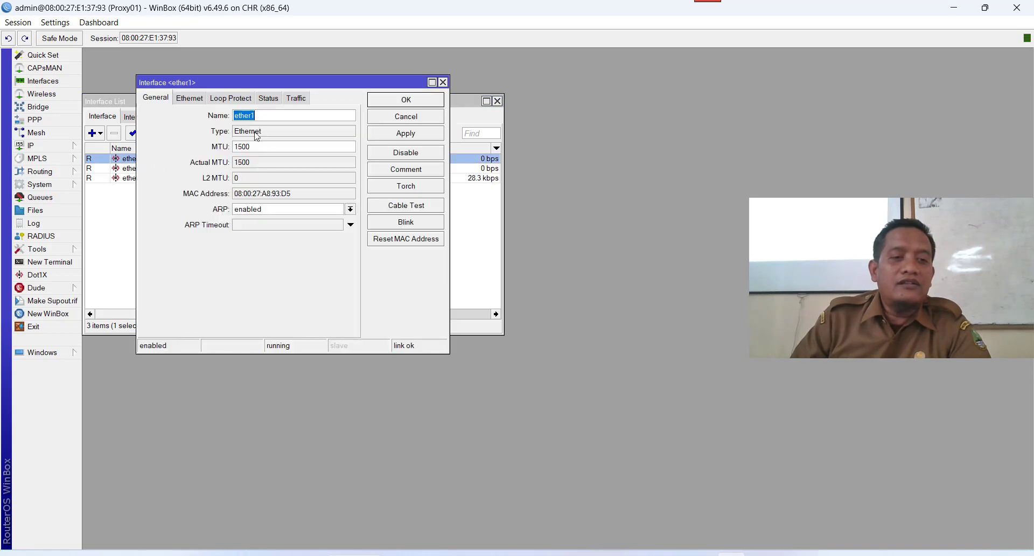
pyautogui.click(293, 117)
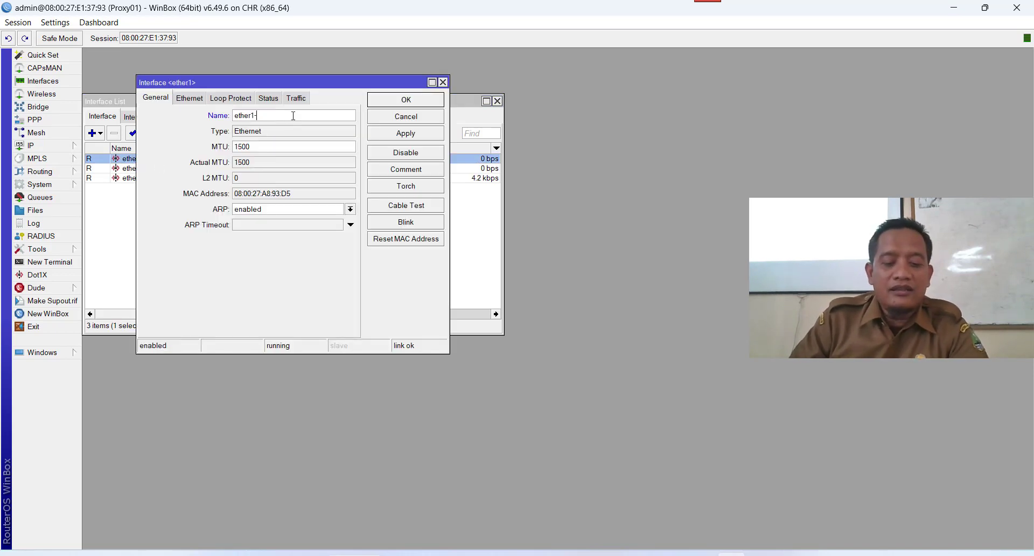
pyautogui.write('-internet')
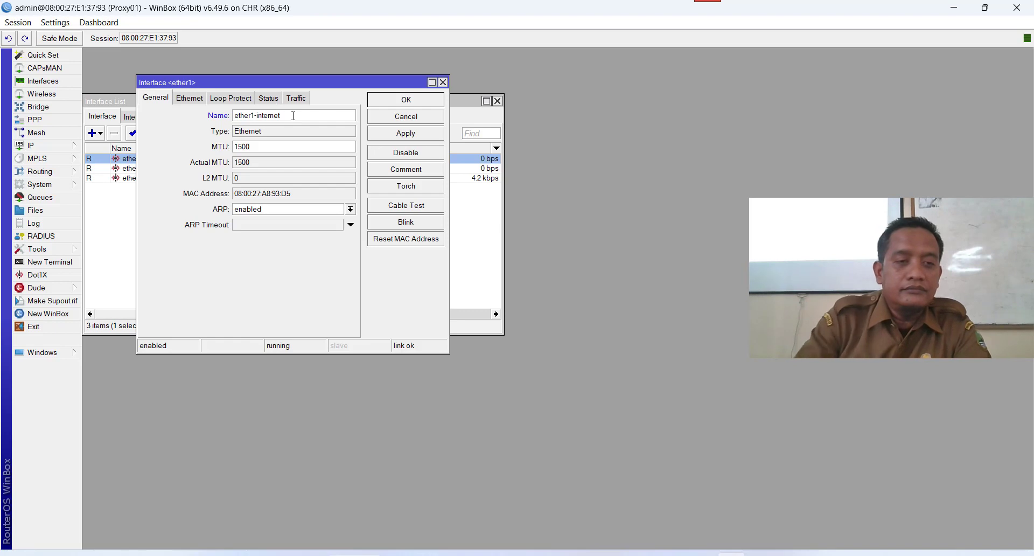
pyautogui.click(430, 134)
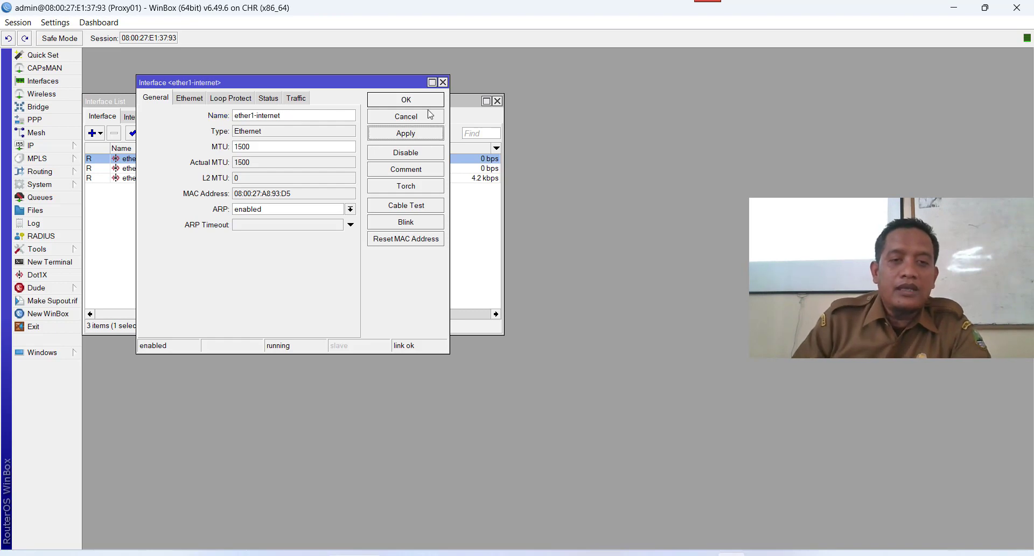
pyautogui.click(429, 103)
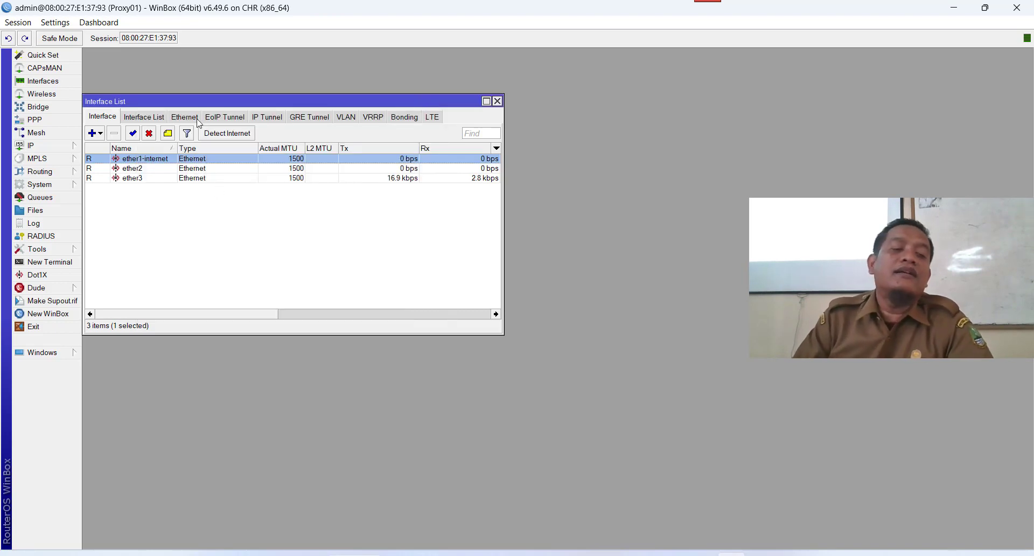
# Rename interface ether2 to ether2-lan01.
pyautogui.doubleClick(133, 169)
pyautogui.click(275, 115)
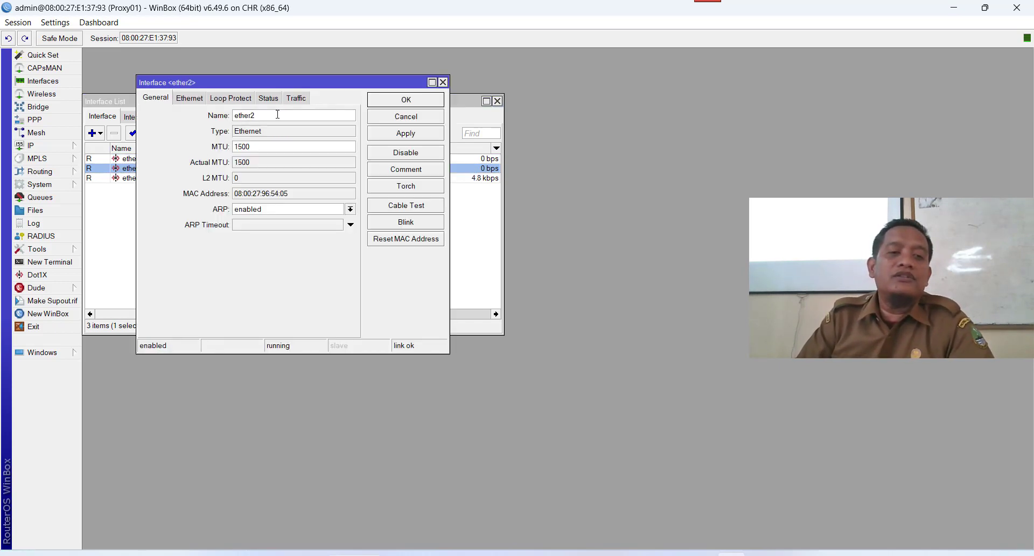
pyautogui.write('-l')
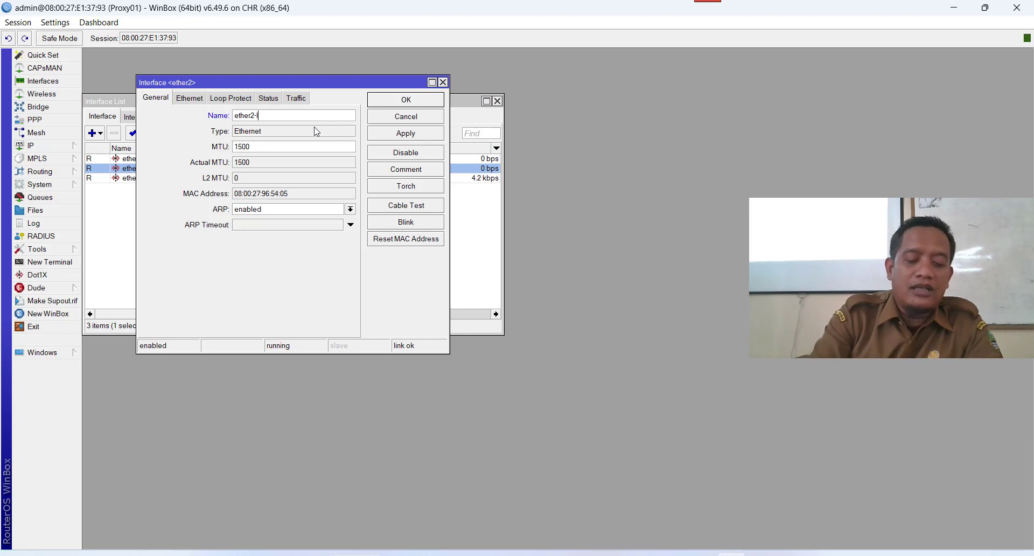
pyautogui.write('an01')
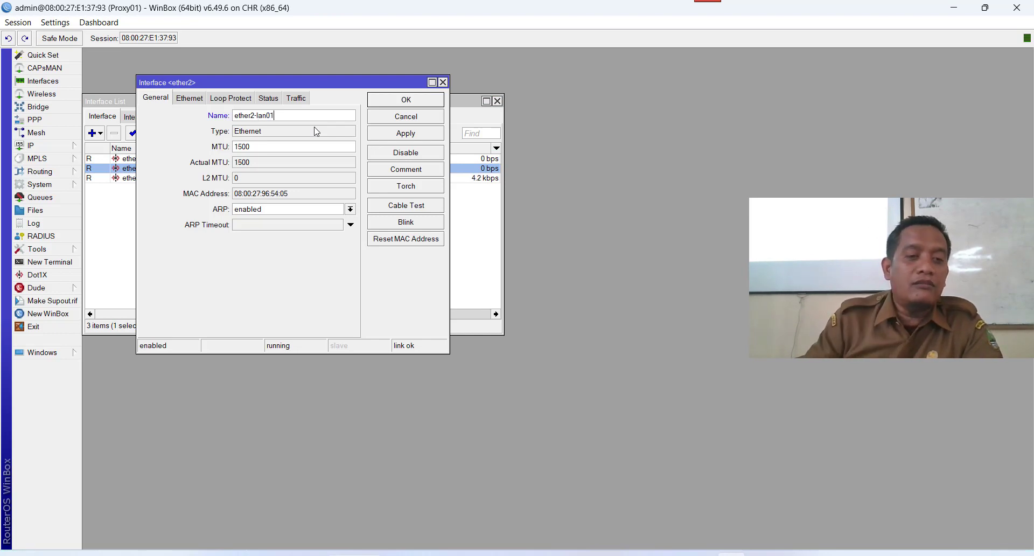
pyautogui.click(419, 133)
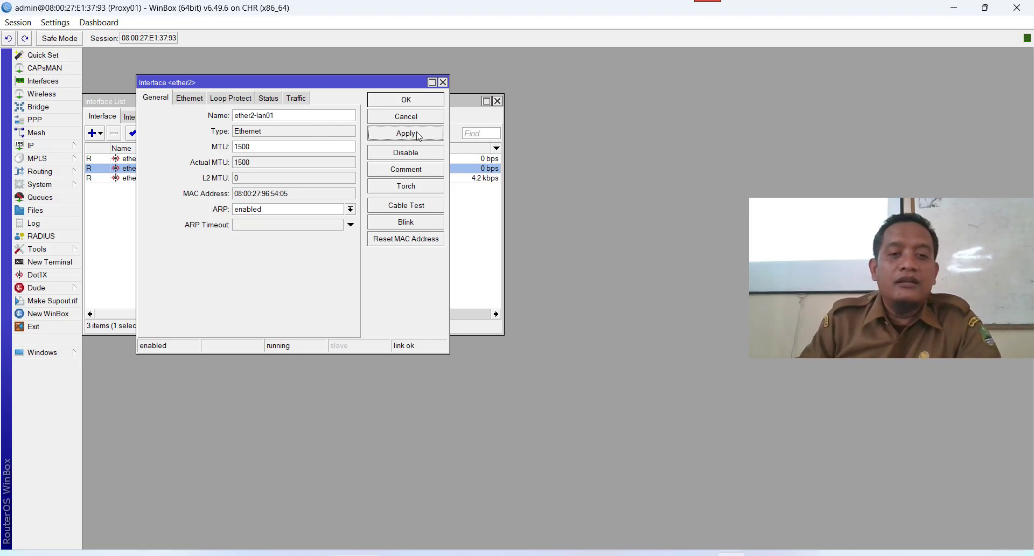
pyautogui.click(421, 105)
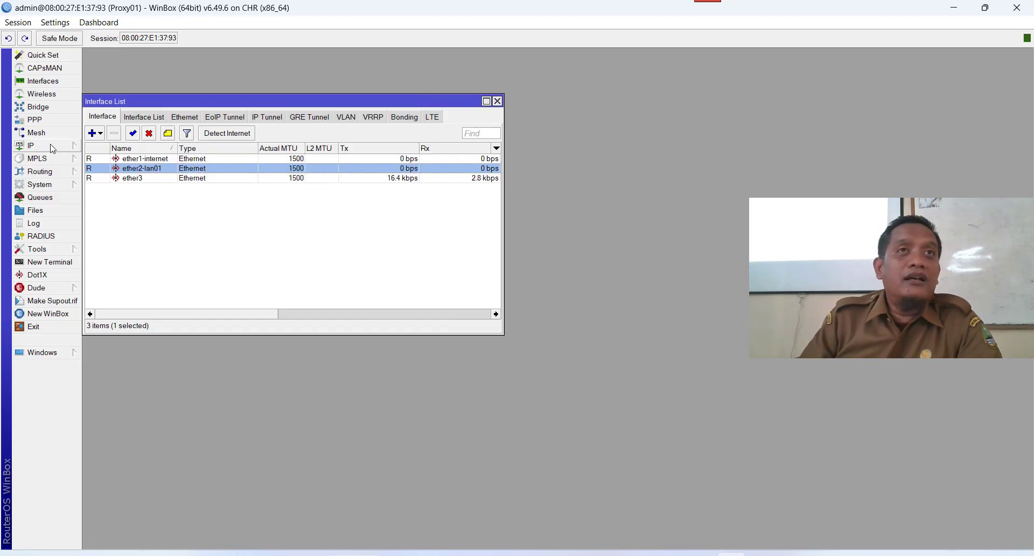
# Add a new IP address 192.168.99..1/27 on ether2-lan01 and apply it.
pyautogui.click(53, 148)
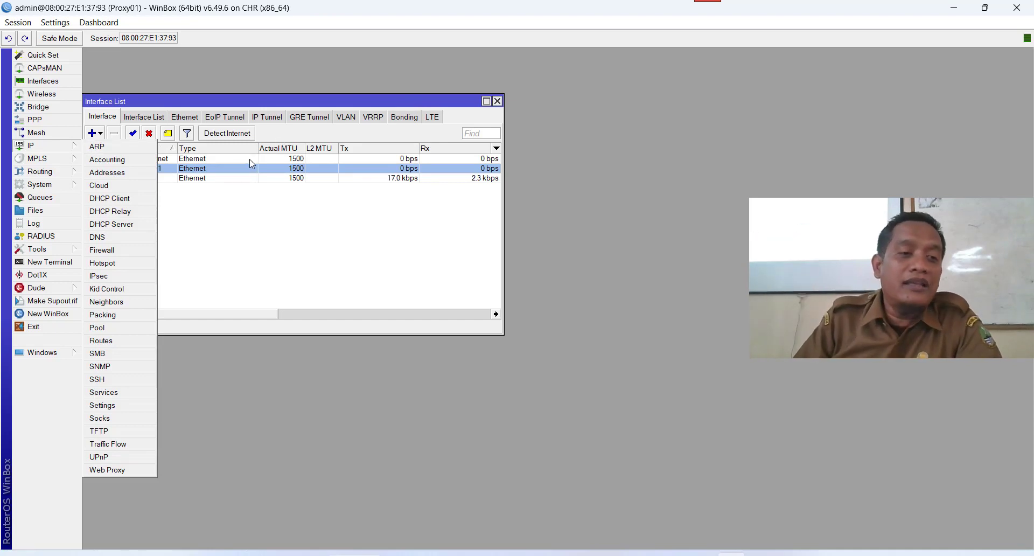
pyautogui.click(118, 174)
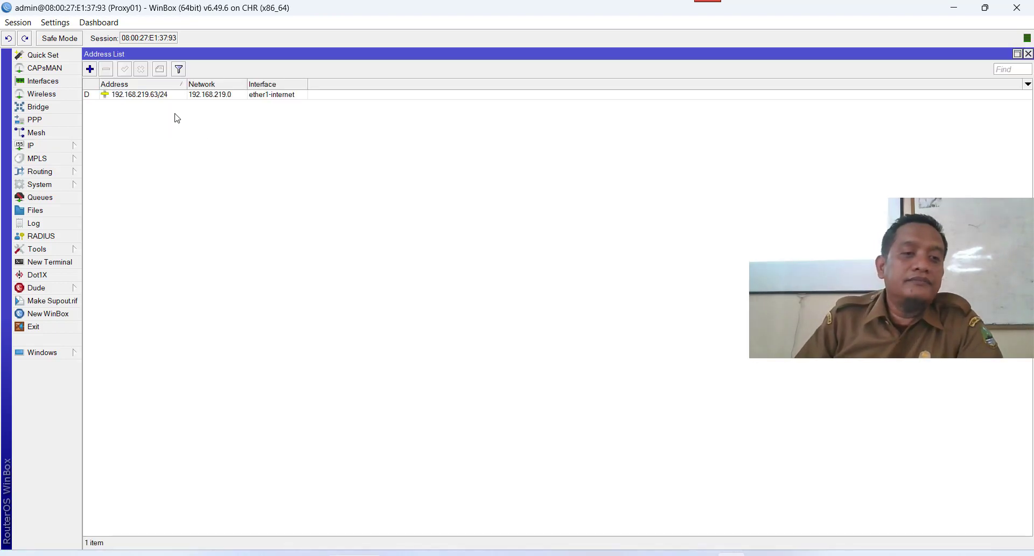
pyautogui.click(90, 69)
pyautogui.click(265, 196)
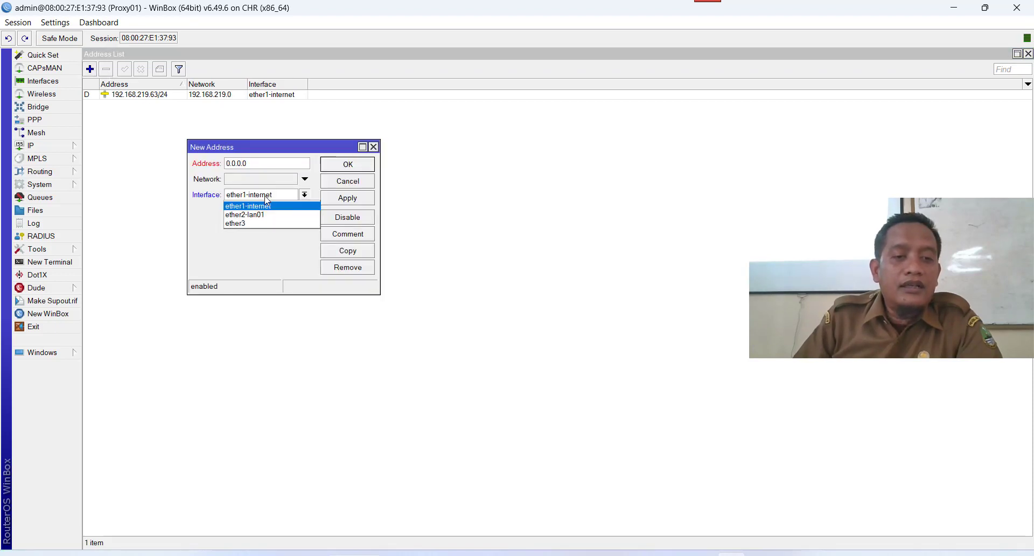
pyautogui.click(269, 215)
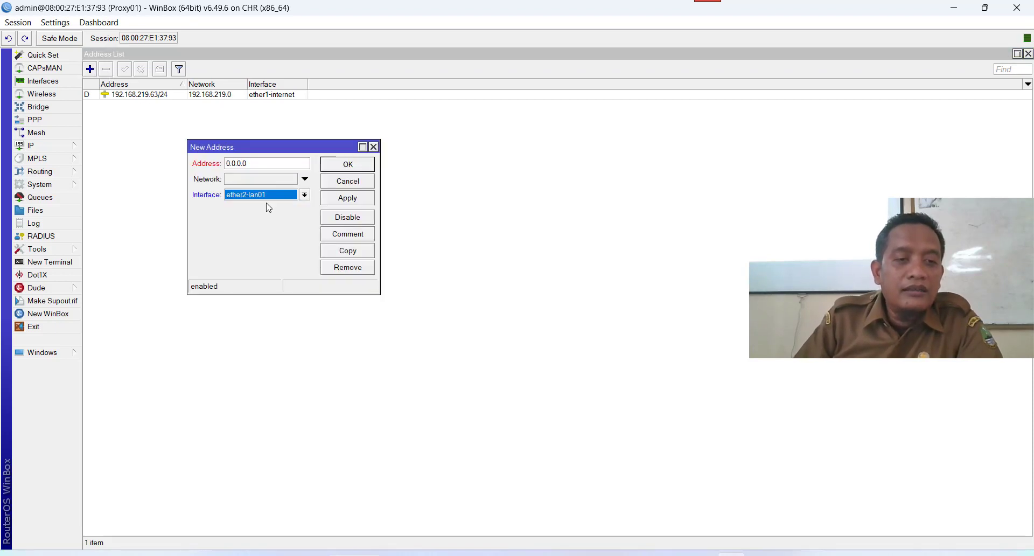
pyautogui.click(261, 162)
pyautogui.moveTo(260, 162); pyautogui.dragTo(220, 160)
pyautogui.write('19')
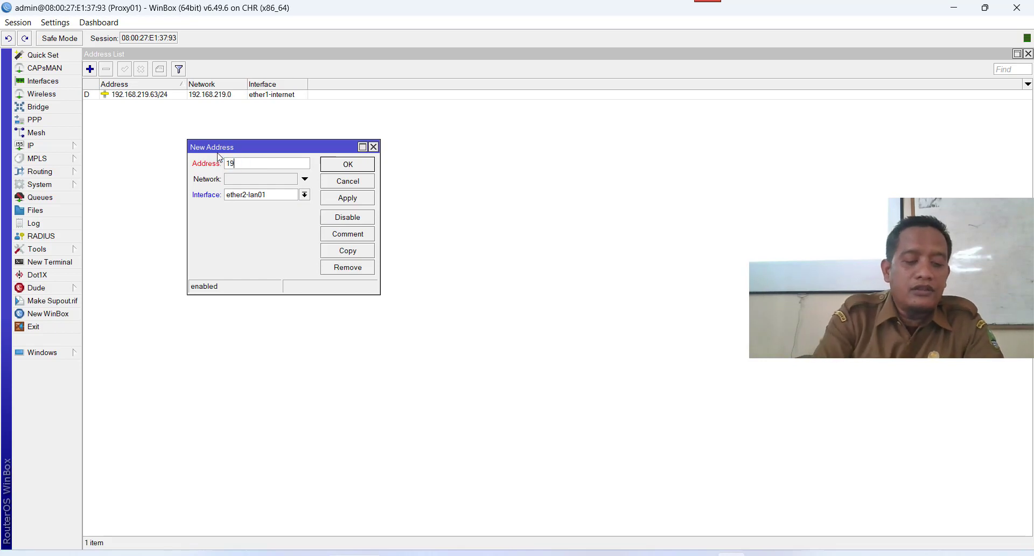
pyautogui.write('2.168')
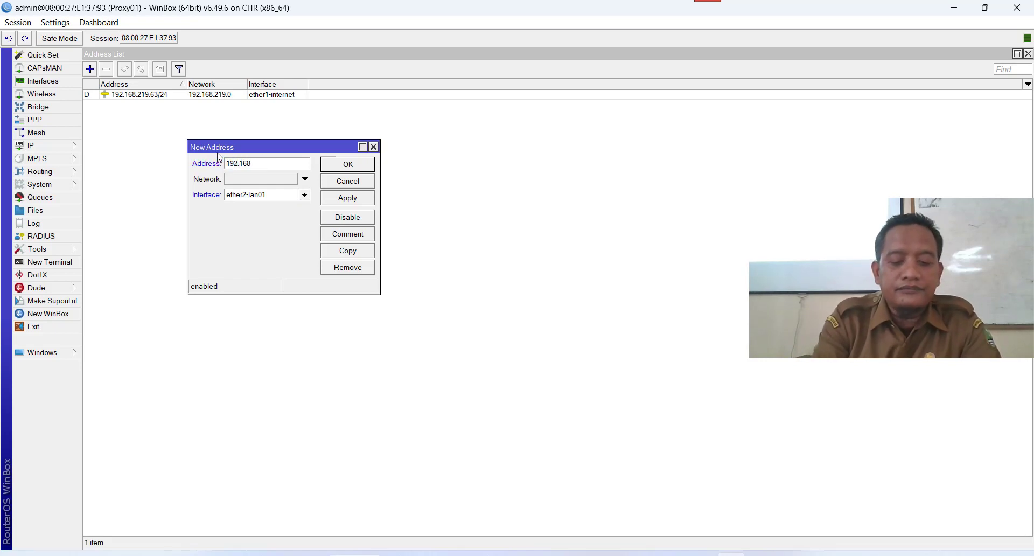
pyautogui.write('.99')
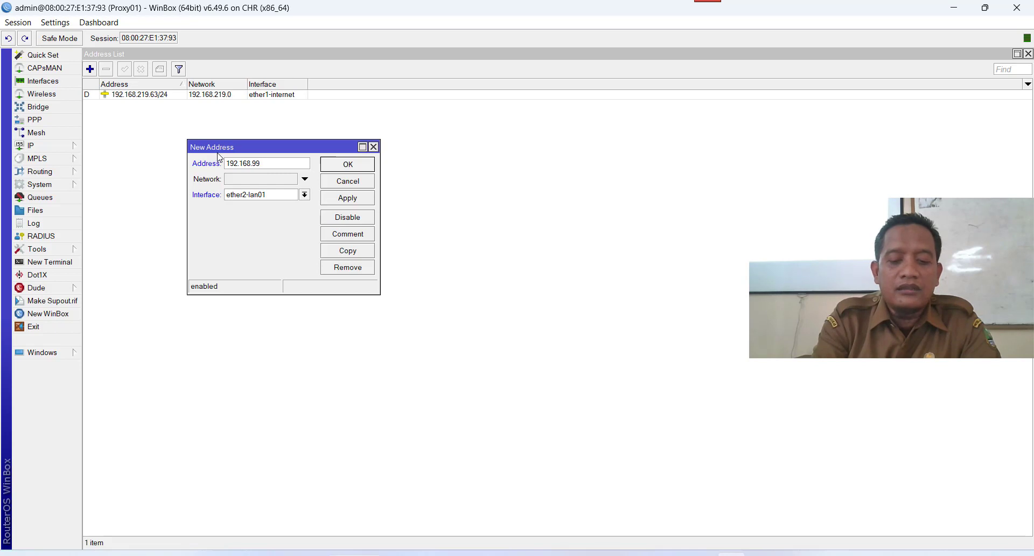
pyautogui.write('.')
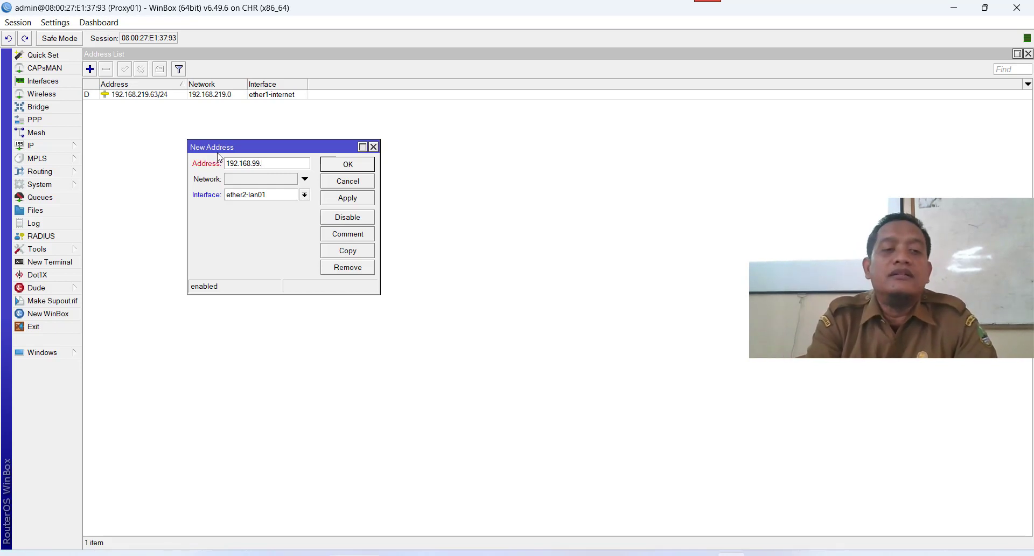
pyautogui.write('.1')
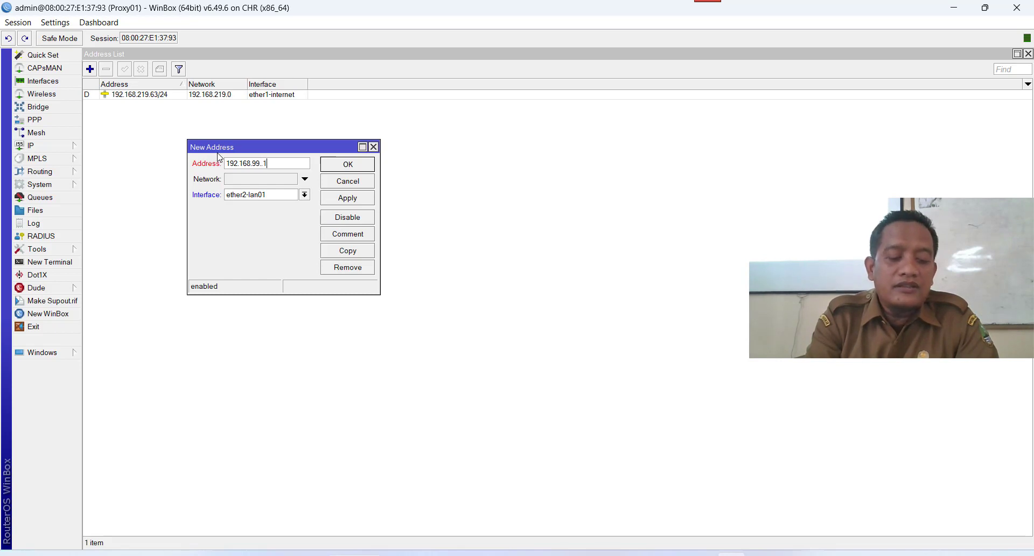
pyautogui.write('/27')
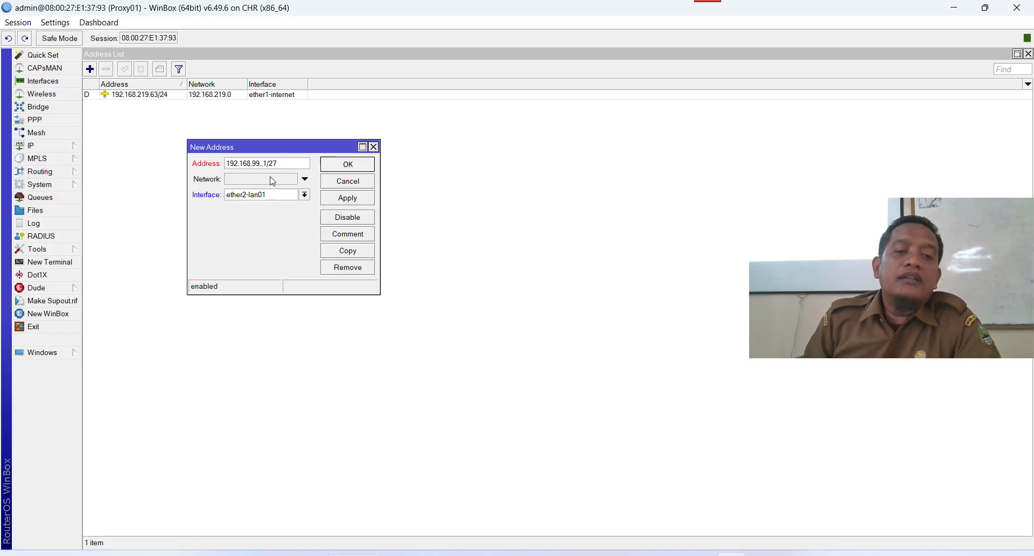
pyautogui.click(358, 201)
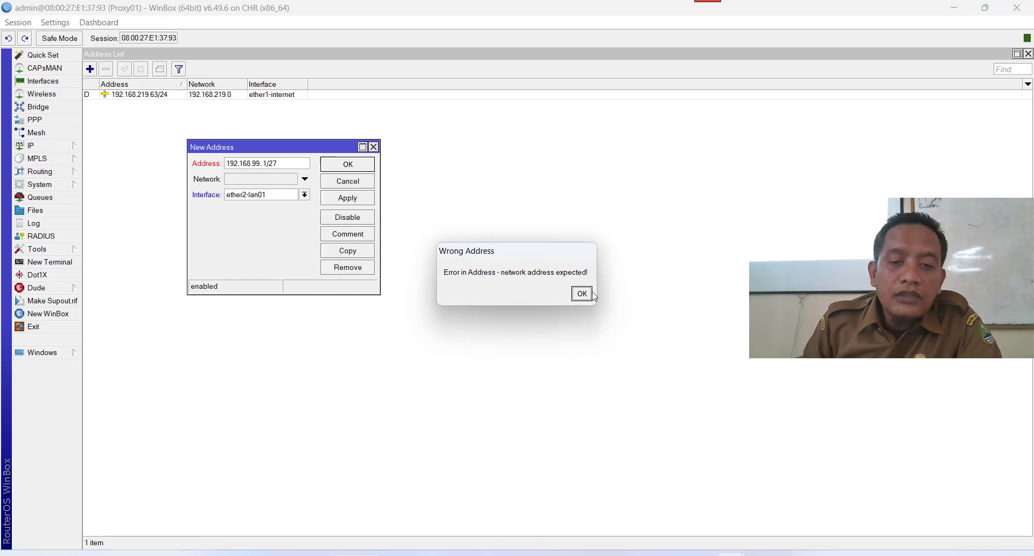
# Correct the ether2-lan01 address to 192.168.99.1/26 and save the entry.
pyautogui.click(582, 293)
pyautogui.click(300, 164)
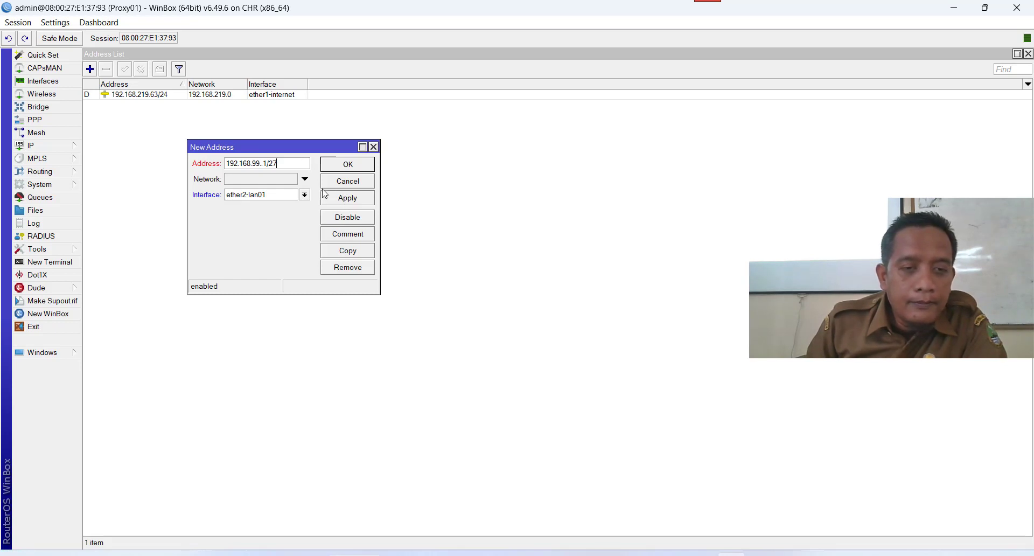
pyautogui.click(305, 180)
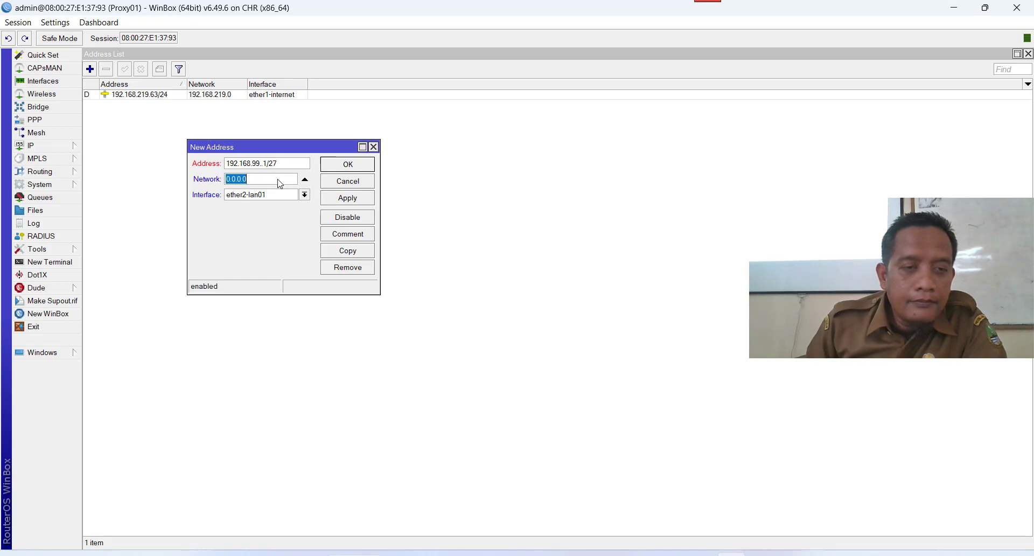
pyautogui.click(348, 197)
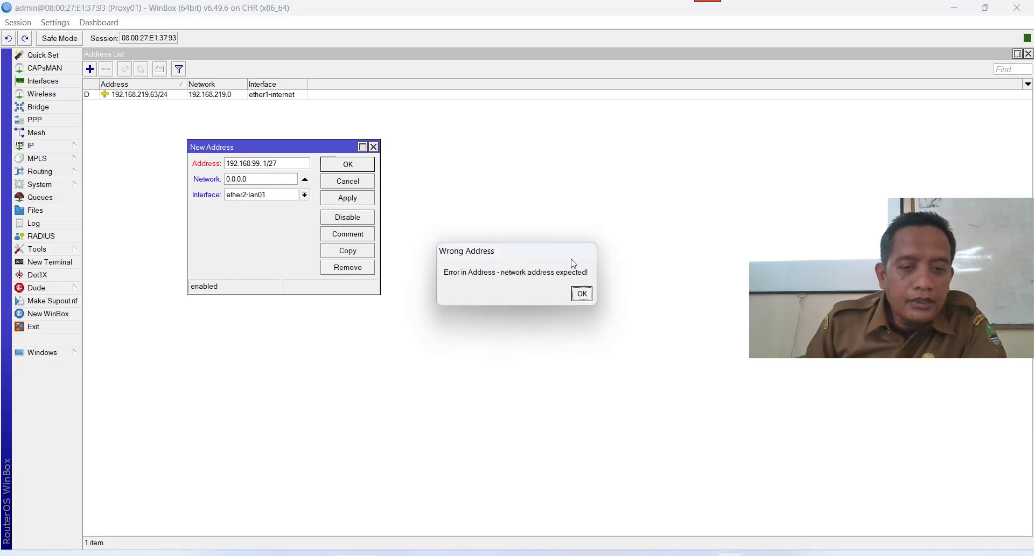
pyautogui.click(581, 294)
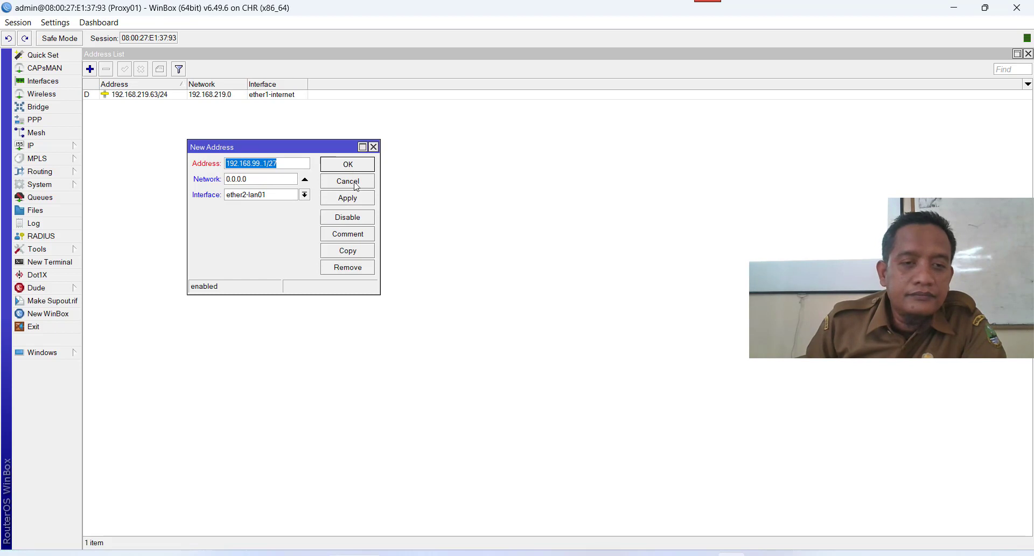
pyautogui.moveTo(284, 163); pyautogui.dragTo(200, 149)
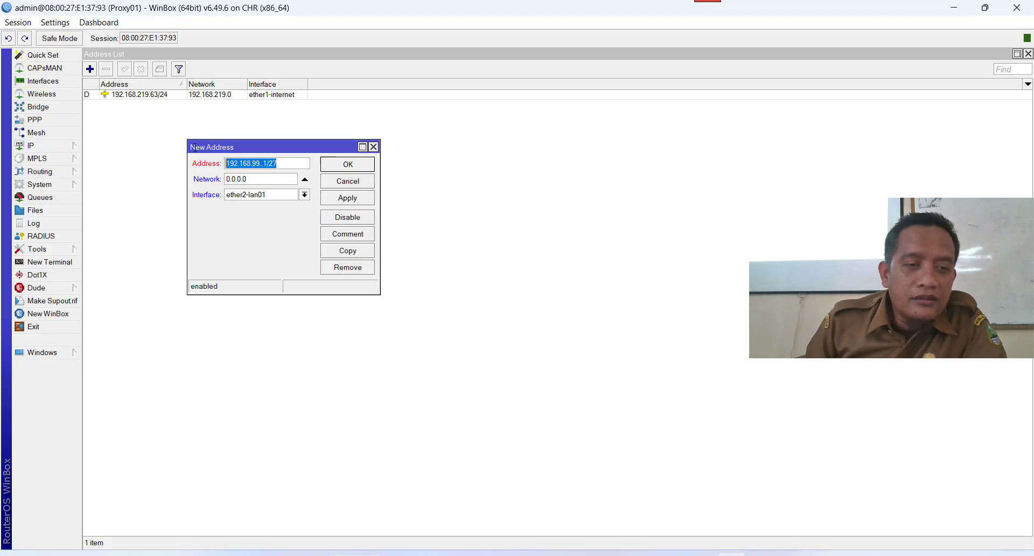
pyautogui.write('19')
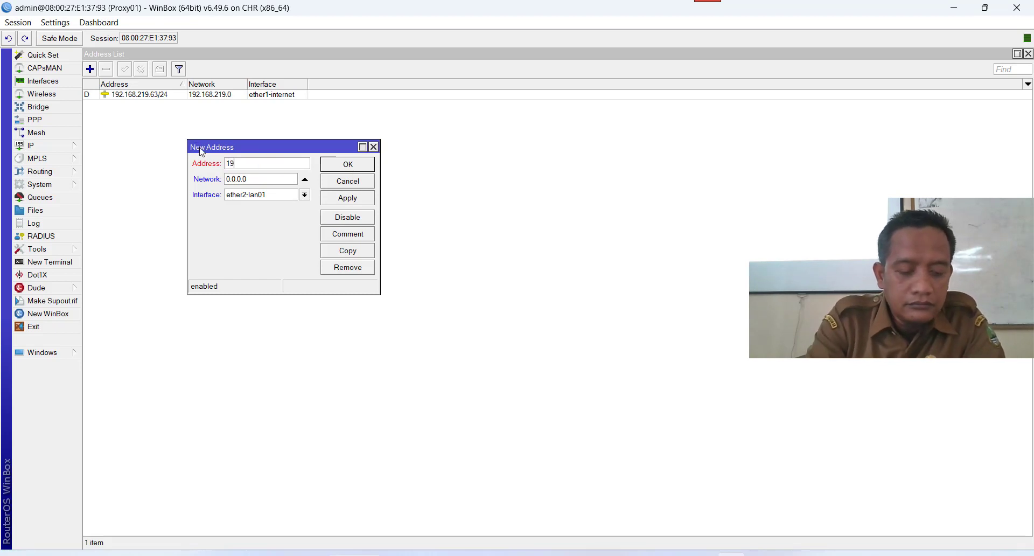
pyautogui.write('2.168.99.1/26')
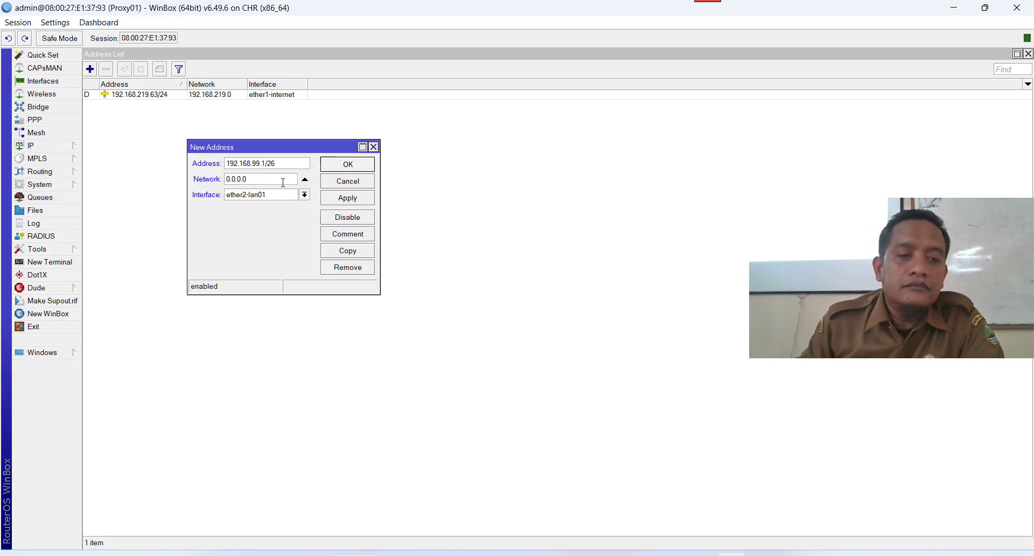
pyautogui.click(352, 201)
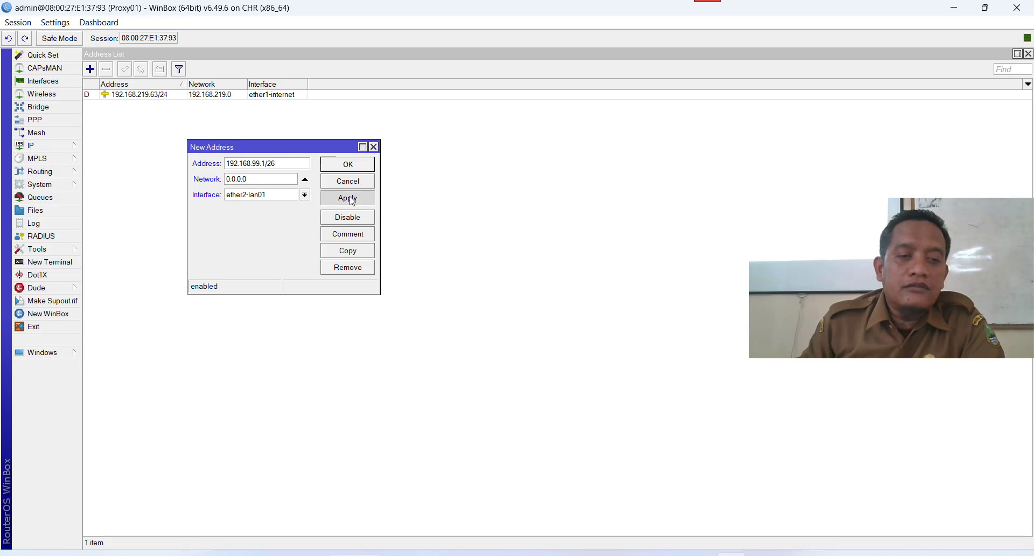
pyautogui.click(342, 170)
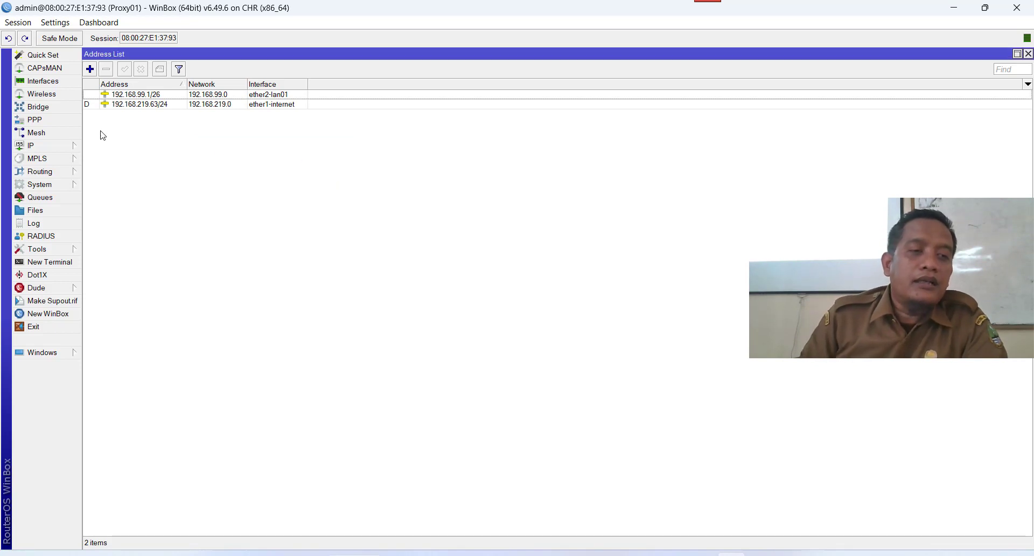
# Check that the ether1-internet DHCP client is bound in IP > DHCP Client.
pyautogui.click(48, 149)
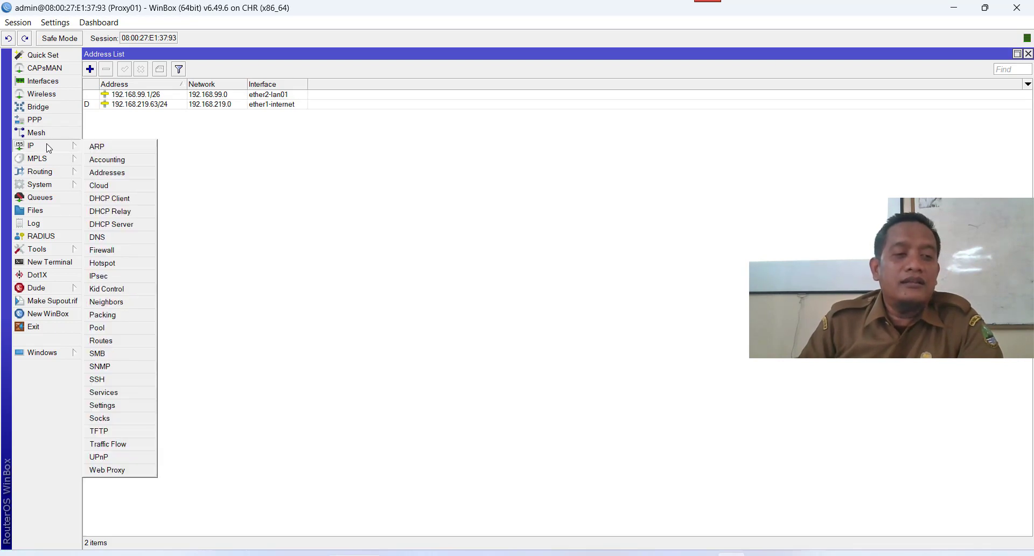
pyautogui.click(131, 201)
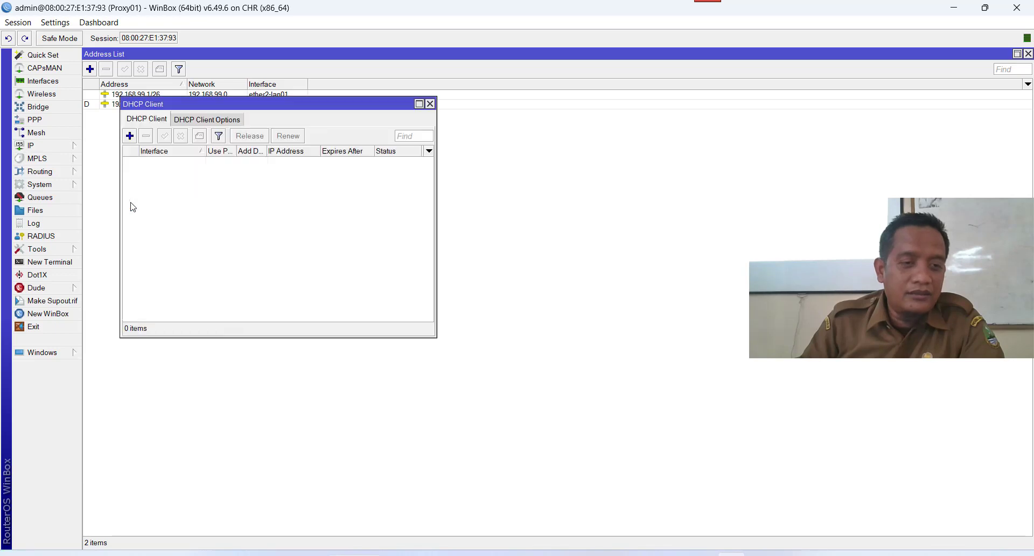
pyautogui.click(189, 168)
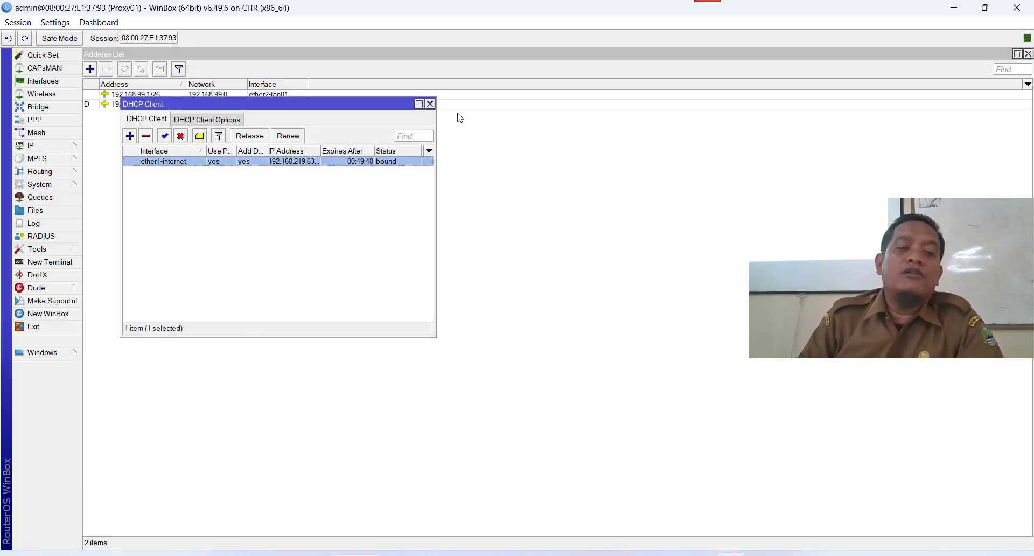
pyautogui.click(430, 103)
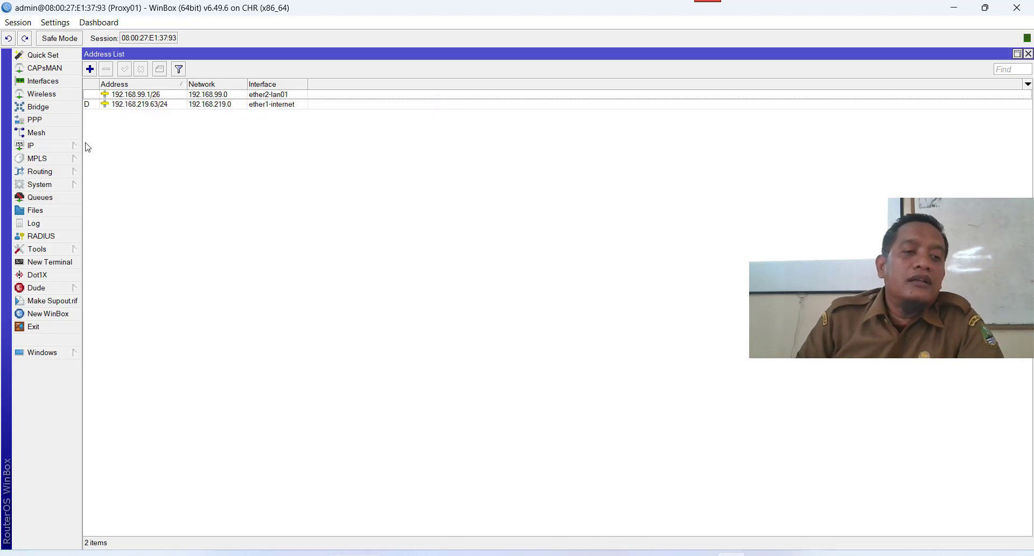
# Enable Allow Remote Requests in the router's DNS settings.
pyautogui.click(64, 146)
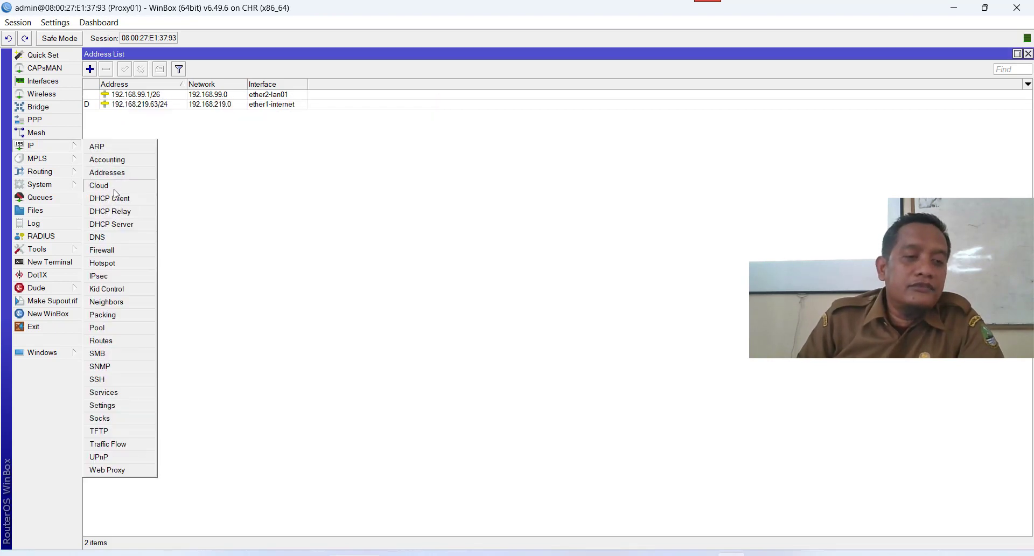
pyautogui.click(119, 237)
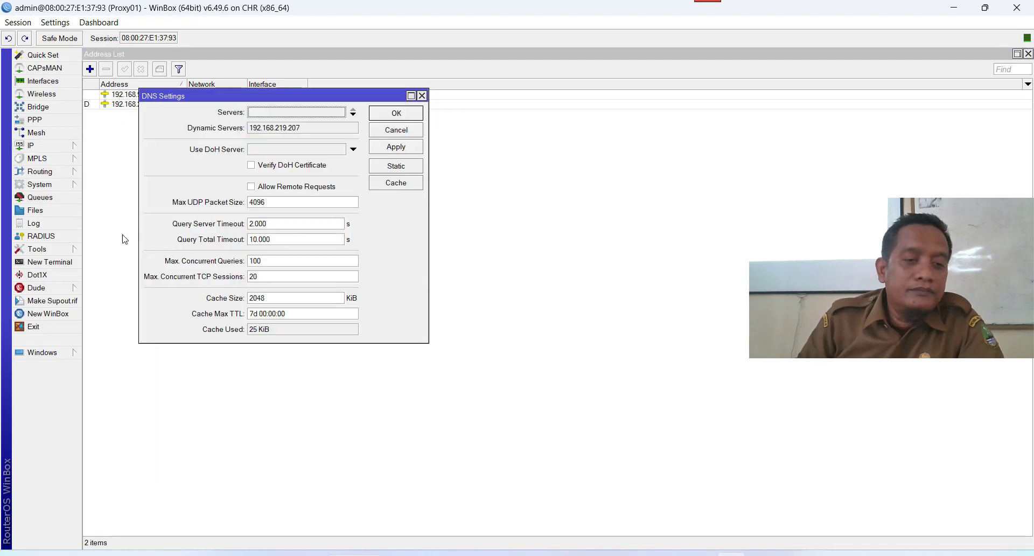
pyautogui.click(252, 187)
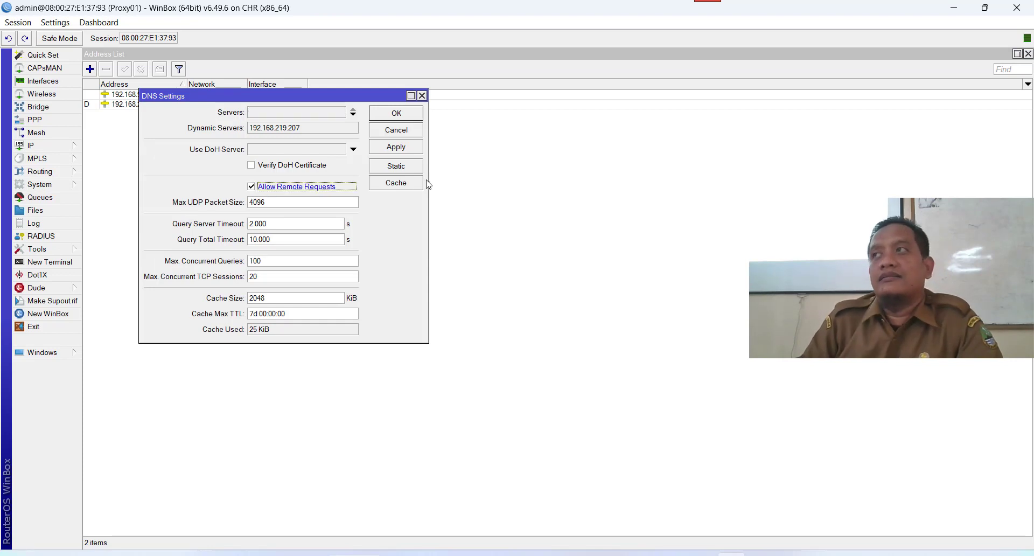
pyautogui.click(409, 148)
pyautogui.click(398, 115)
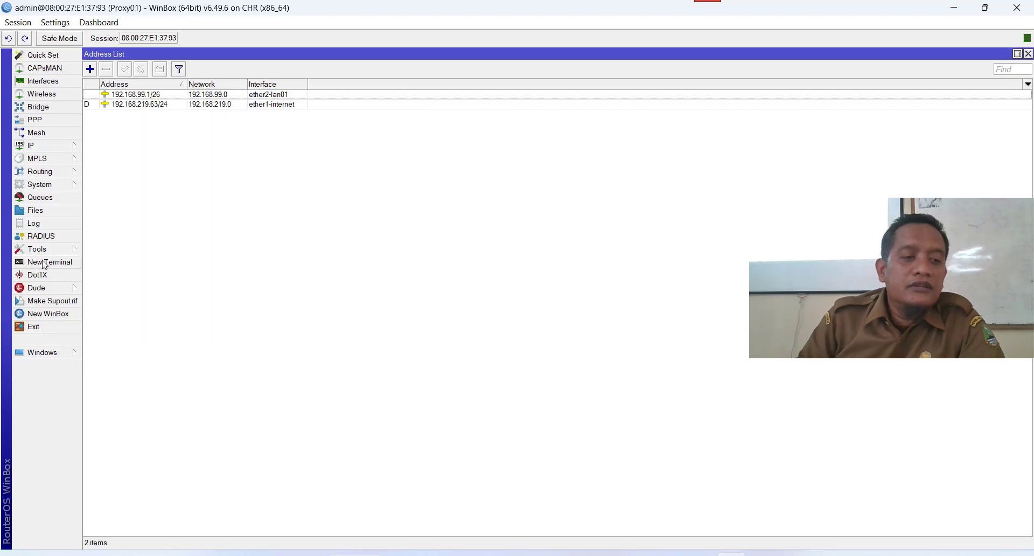
pyautogui.click(63, 263)
pyautogui.write('ping ')
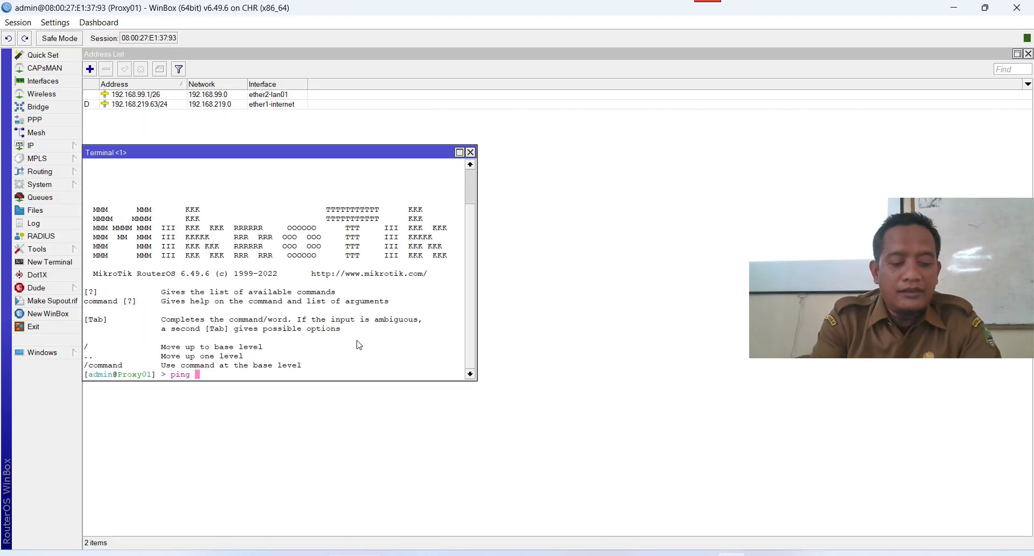
pyautogui.write('google.')
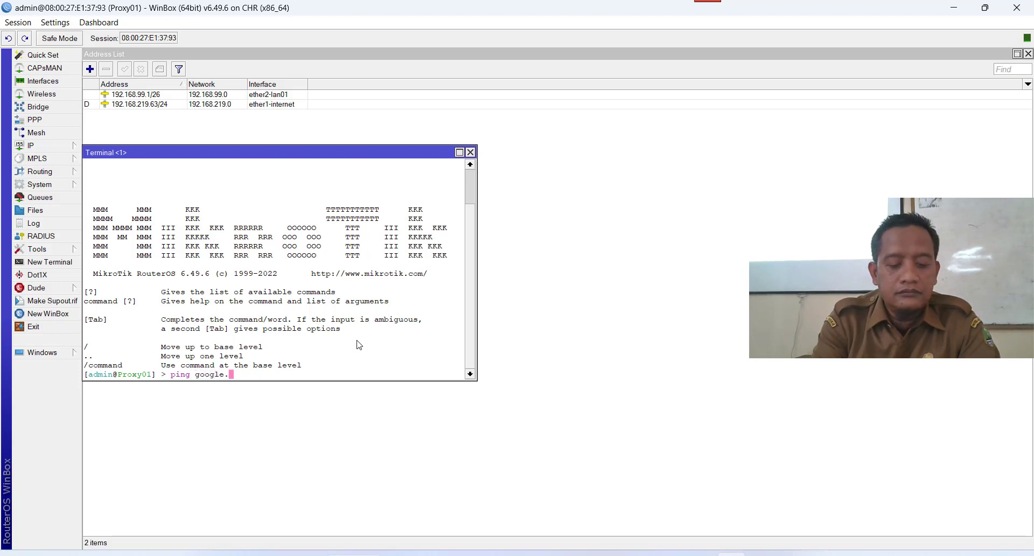
pyautogui.write('com')
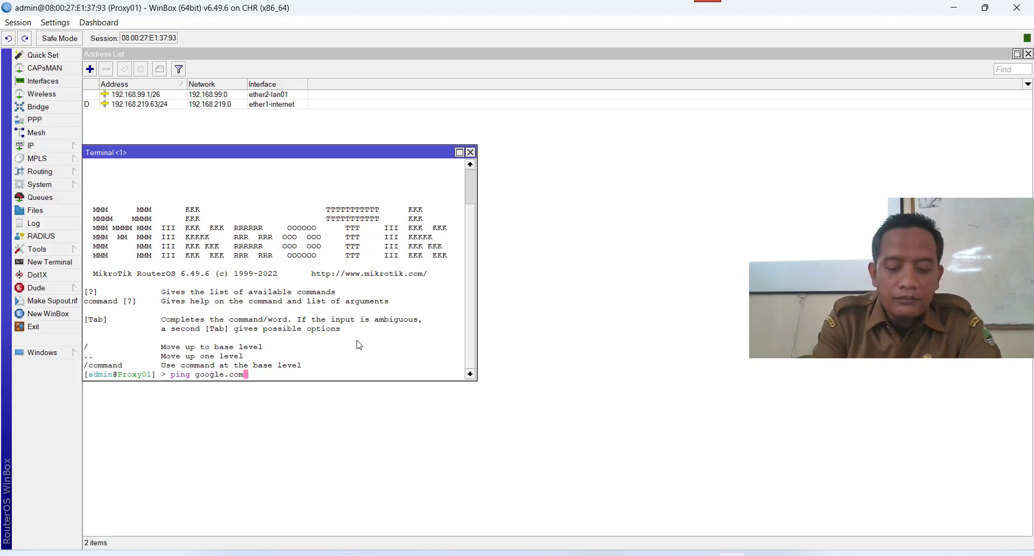
pyautogui.press('Return')
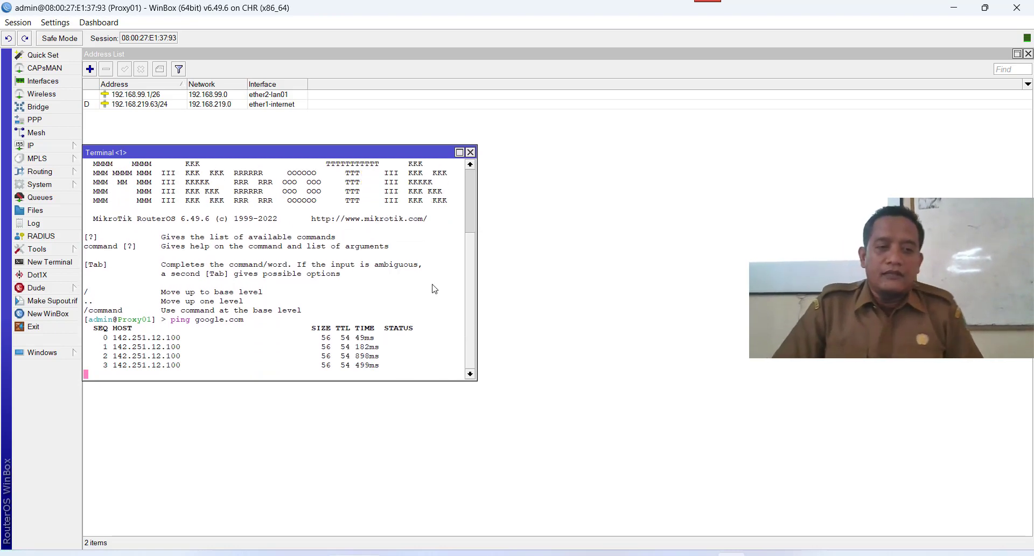
pyautogui.click(470, 153)
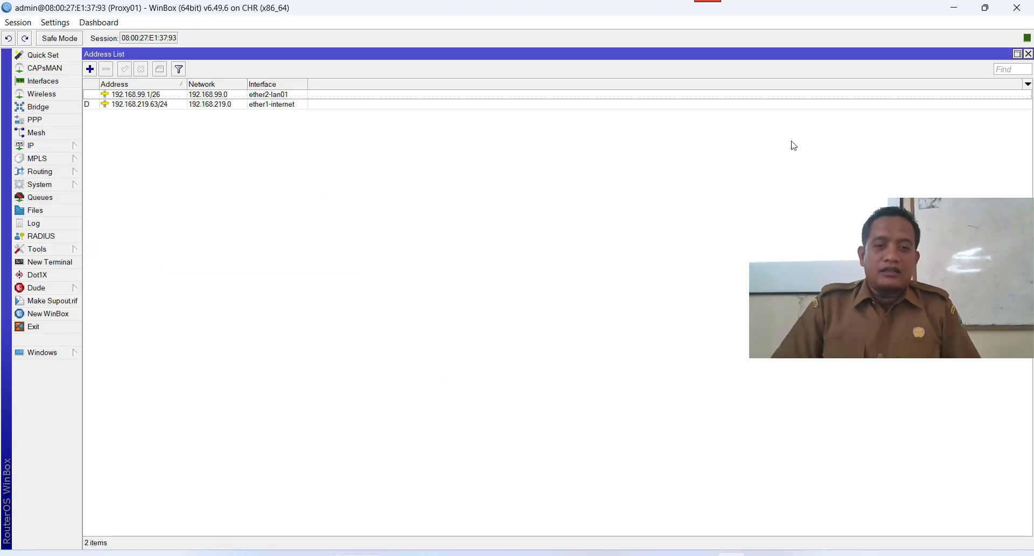
# Review the Router01 and Windows10 network adapters, then show the running Windows10 VM.
pyautogui.click(959, 11)
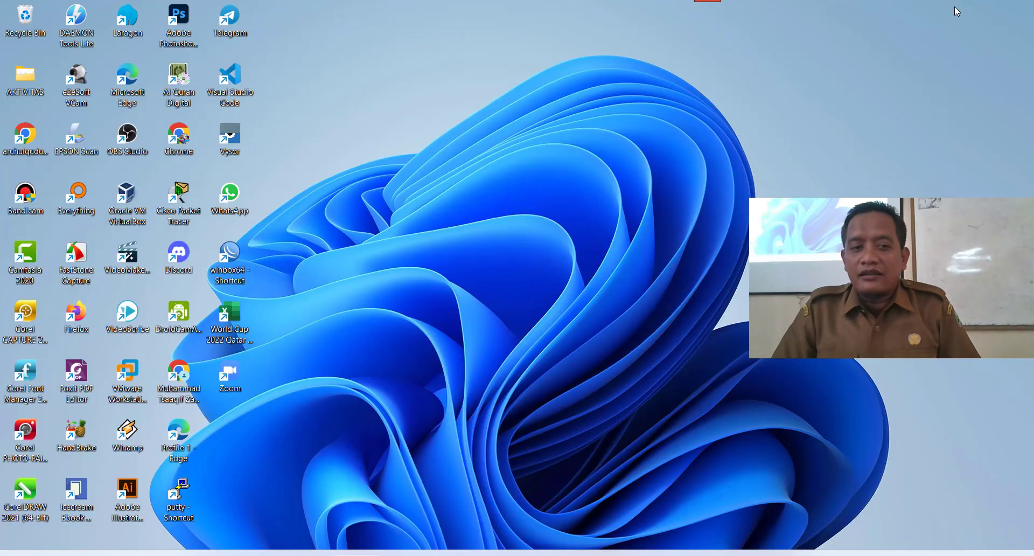
pyautogui.click(613, 554)
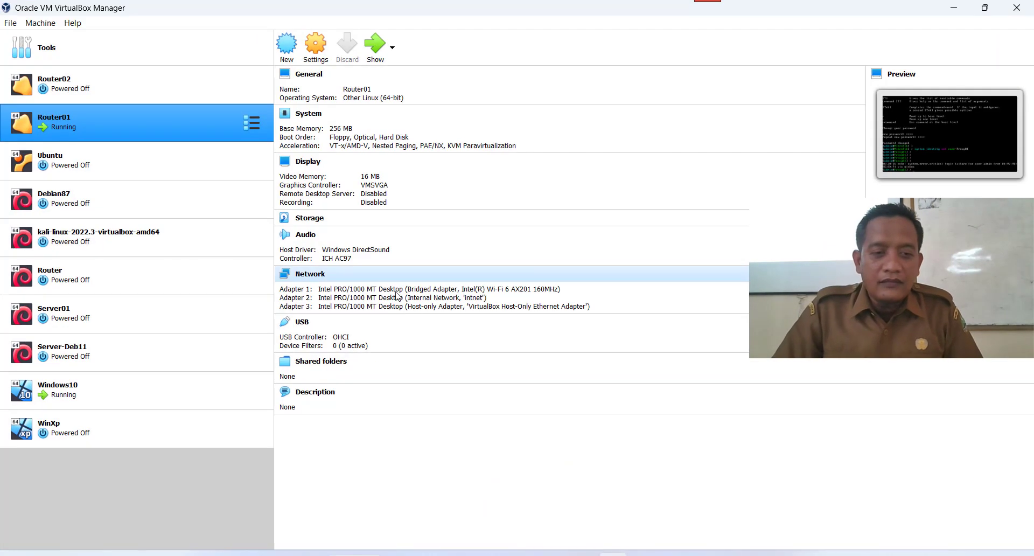
pyautogui.click(361, 286)
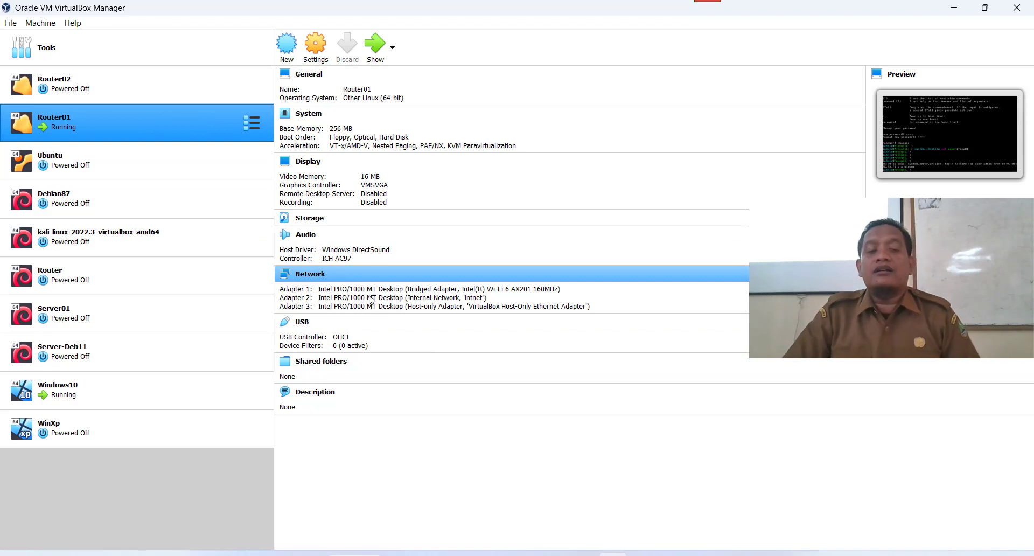
pyautogui.click(76, 384)
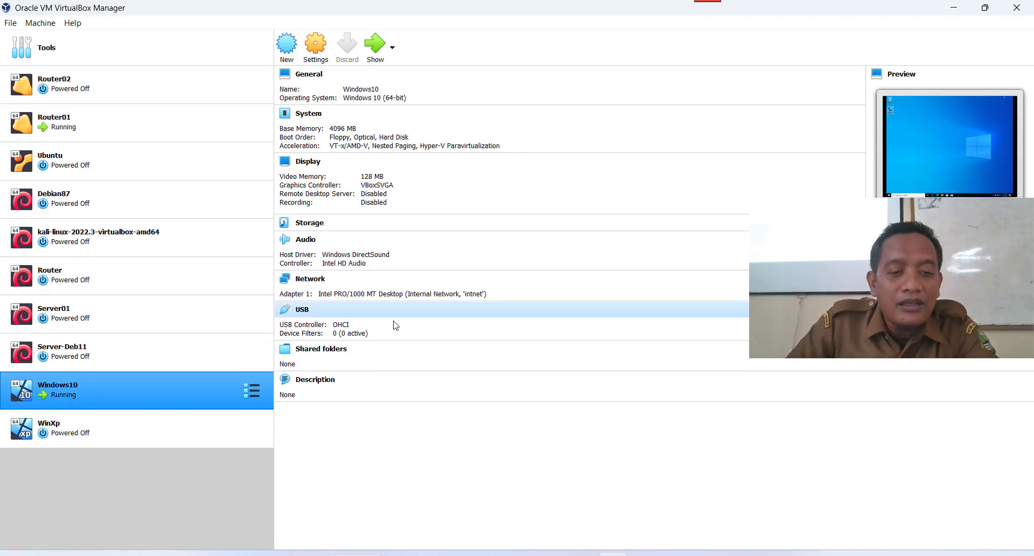
pyautogui.click(392, 296)
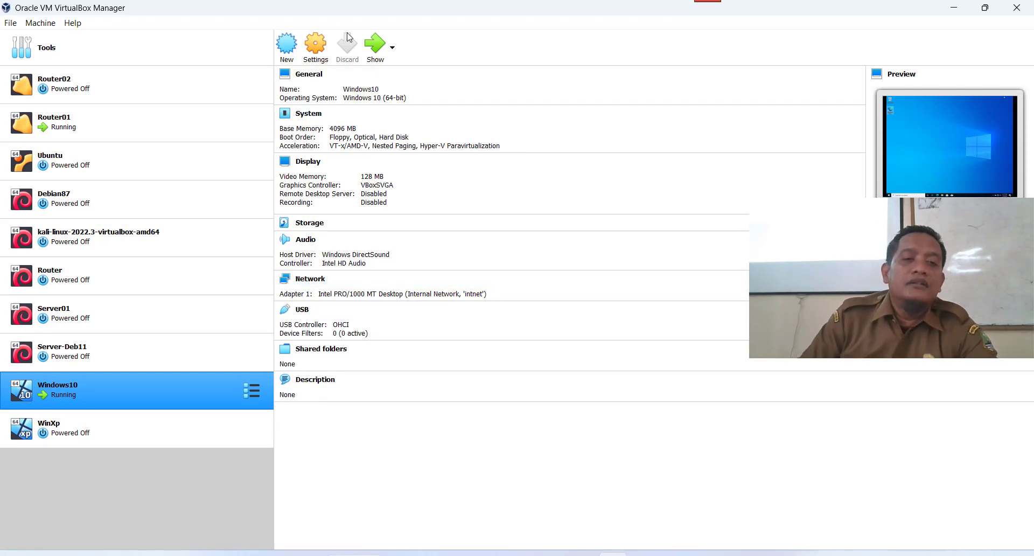
pyautogui.click(375, 45)
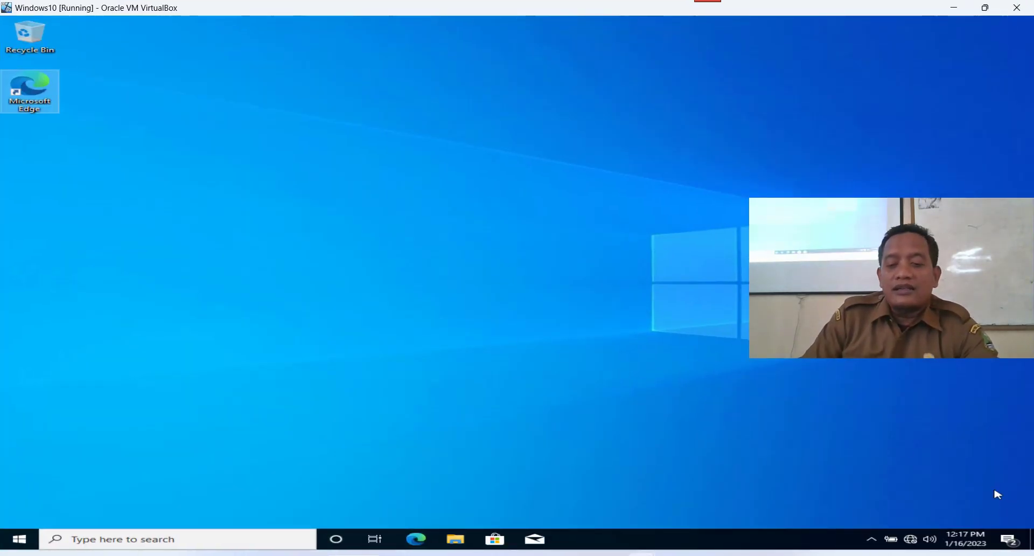
# Check Ethernet IPv4: static 192.168.99.10, mask 255.255.255.192, gateway 192.168.99.1, DNS 8.8.8.8.
pyautogui.rightClick(909, 544)
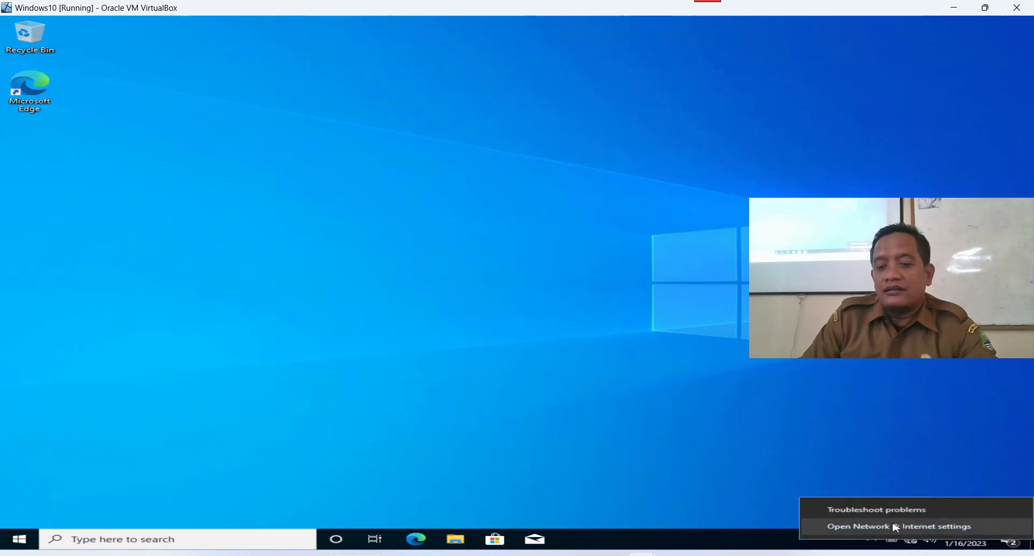
pyautogui.click(893, 526)
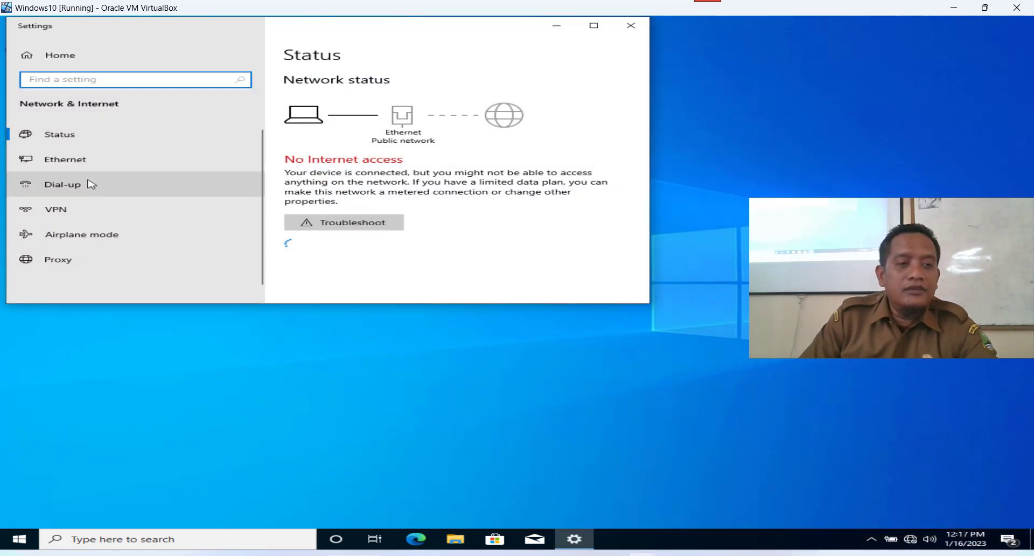
pyautogui.click(81, 159)
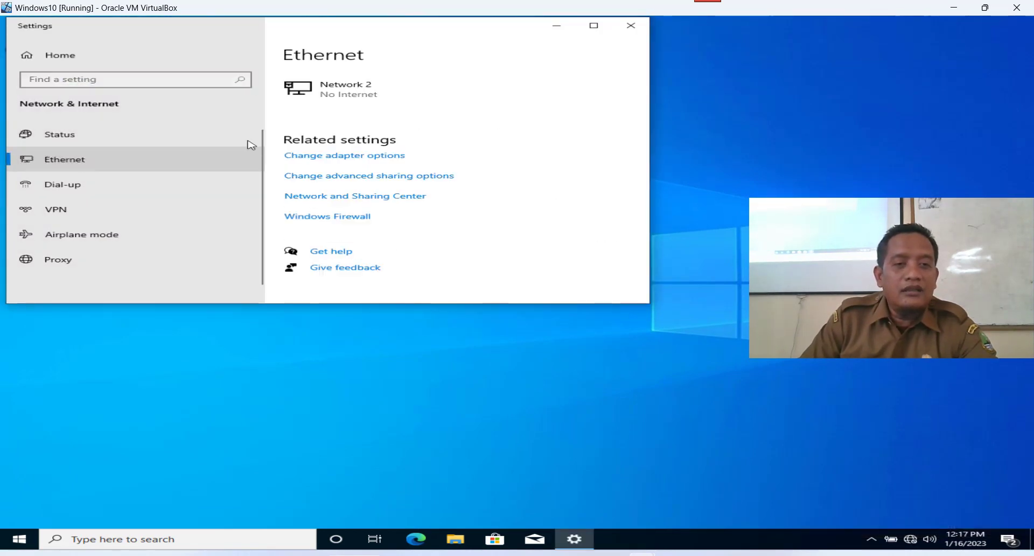
pyautogui.click(338, 157)
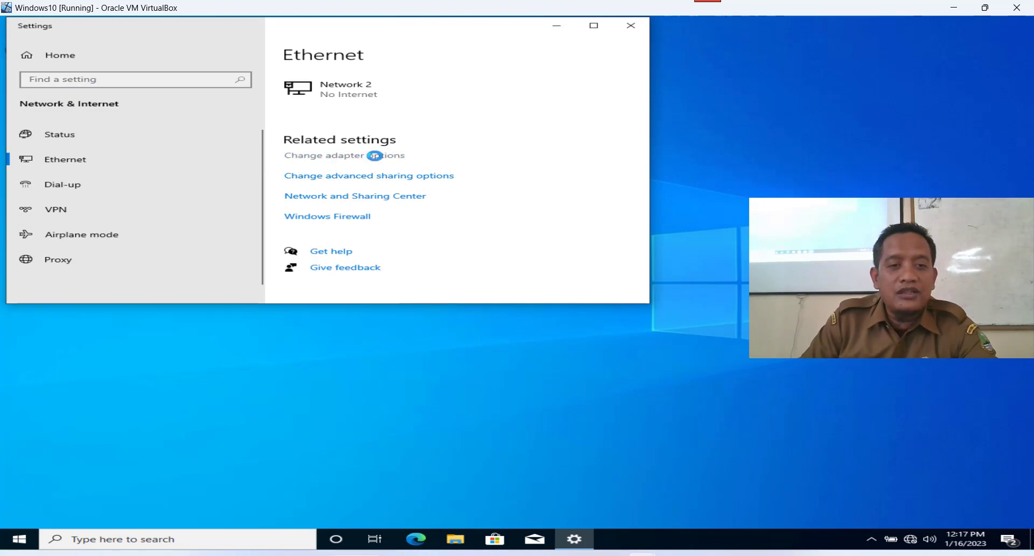
pyautogui.doubleClick(336, 193)
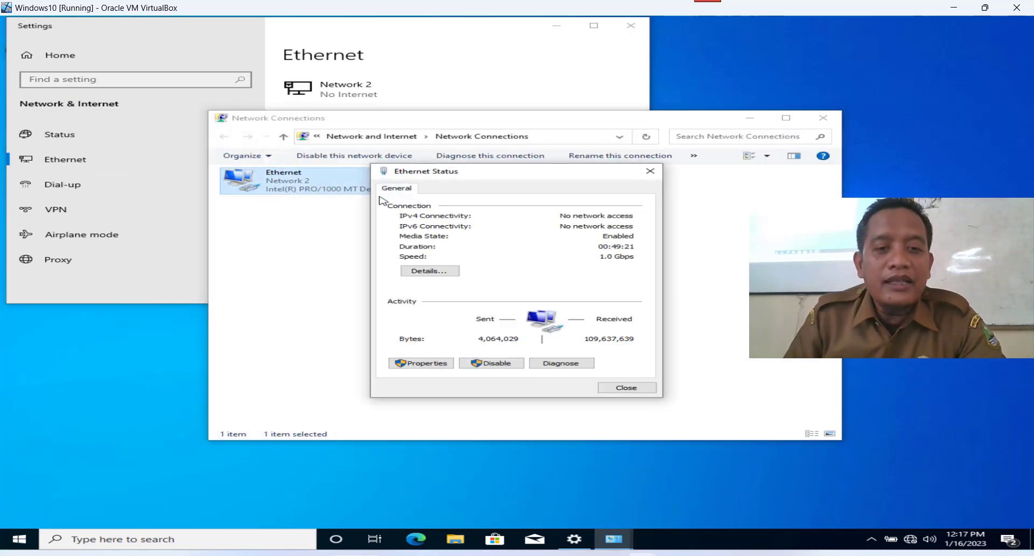
pyautogui.click(429, 364)
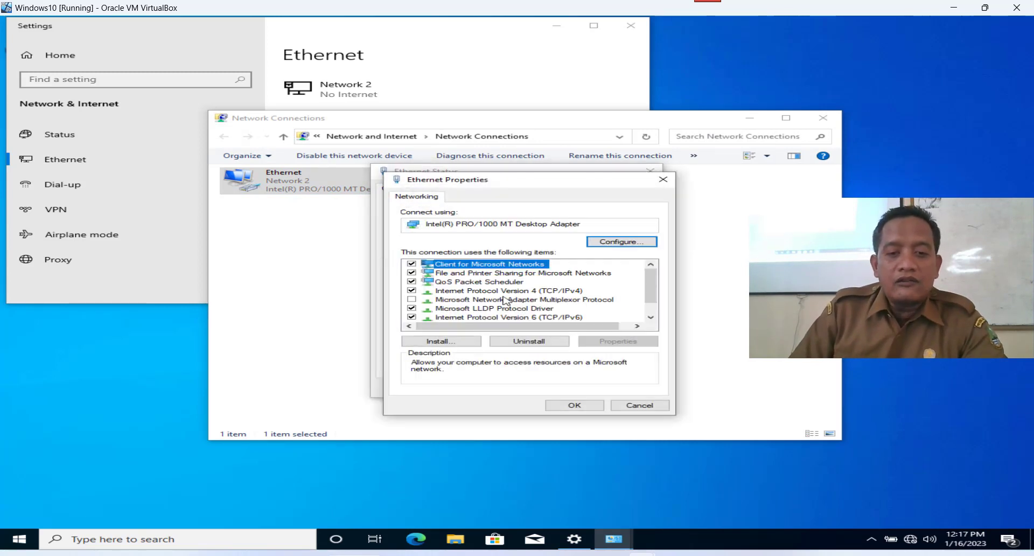
pyautogui.click(505, 291)
pyautogui.doubleClick(505, 294)
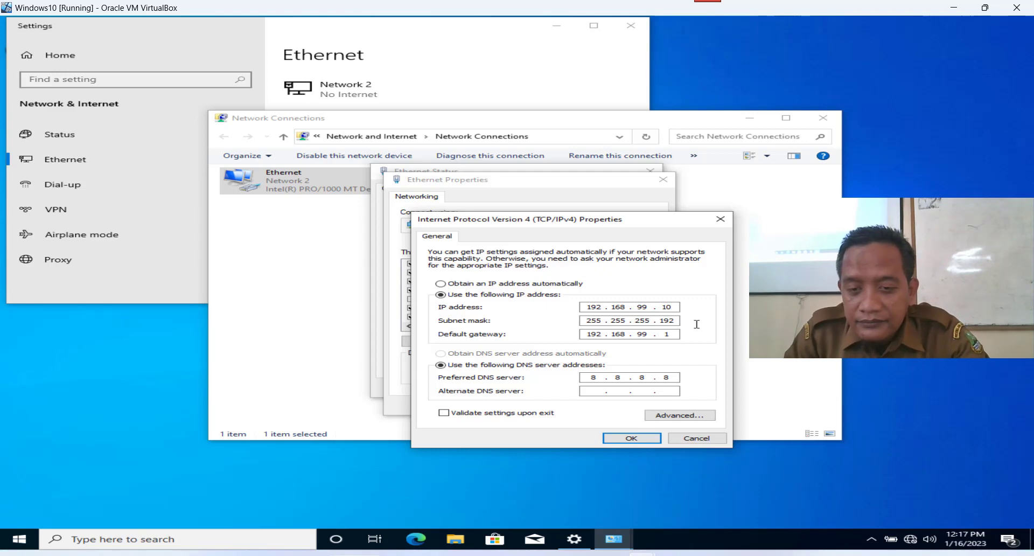
# Accept the settings unchanged and close all network windows.
pyautogui.click(632, 438)
pyautogui.click(579, 407)
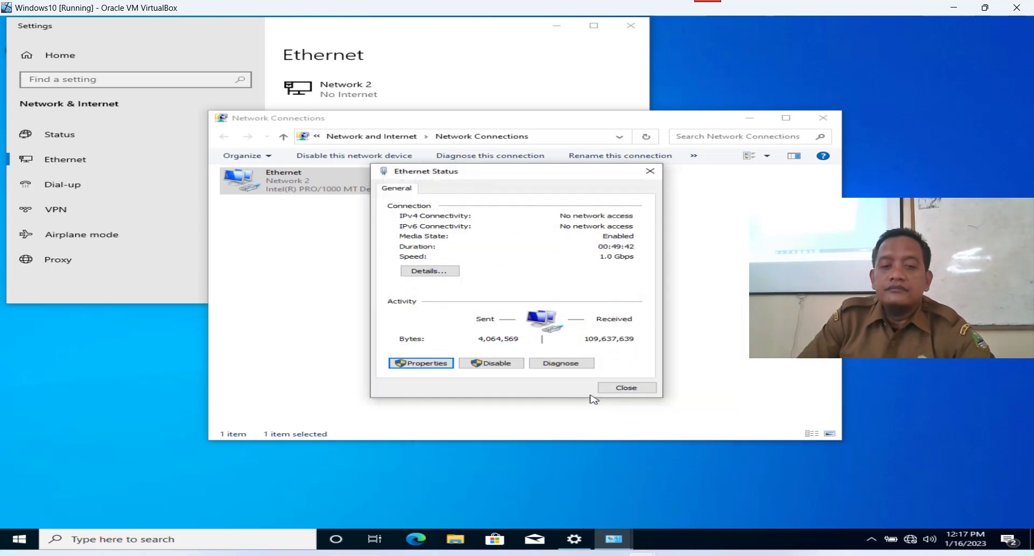
pyautogui.click(620, 388)
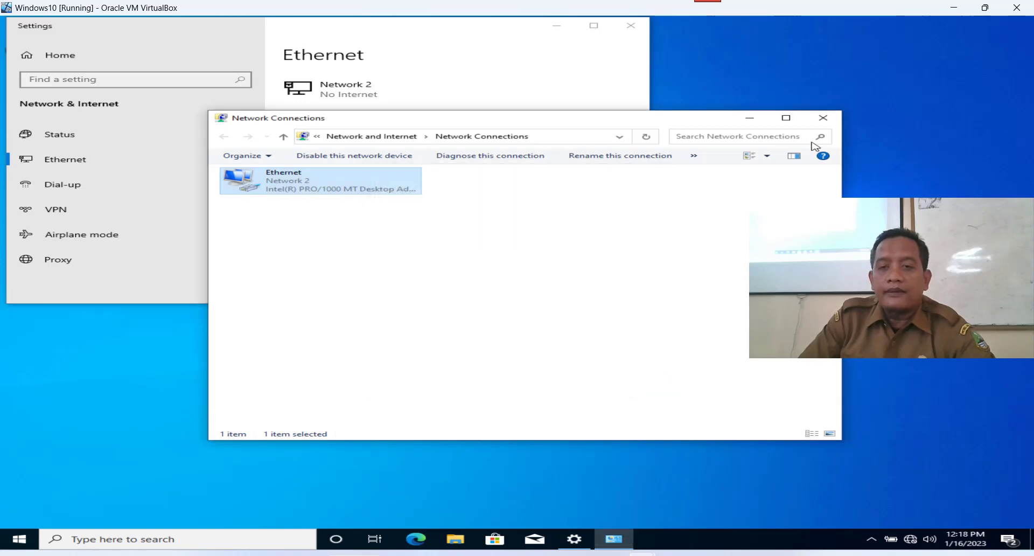
pyautogui.click(823, 118)
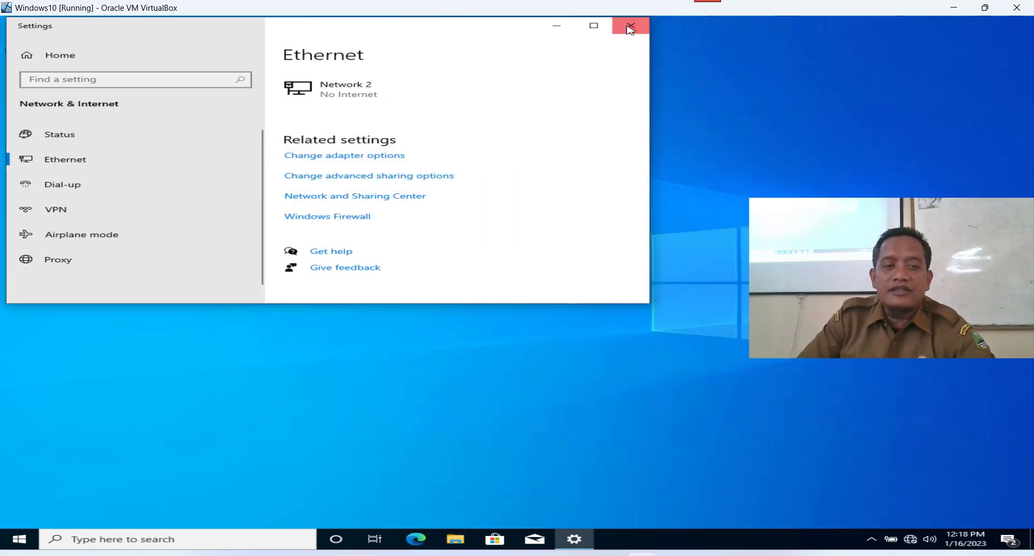
pyautogui.click(630, 28)
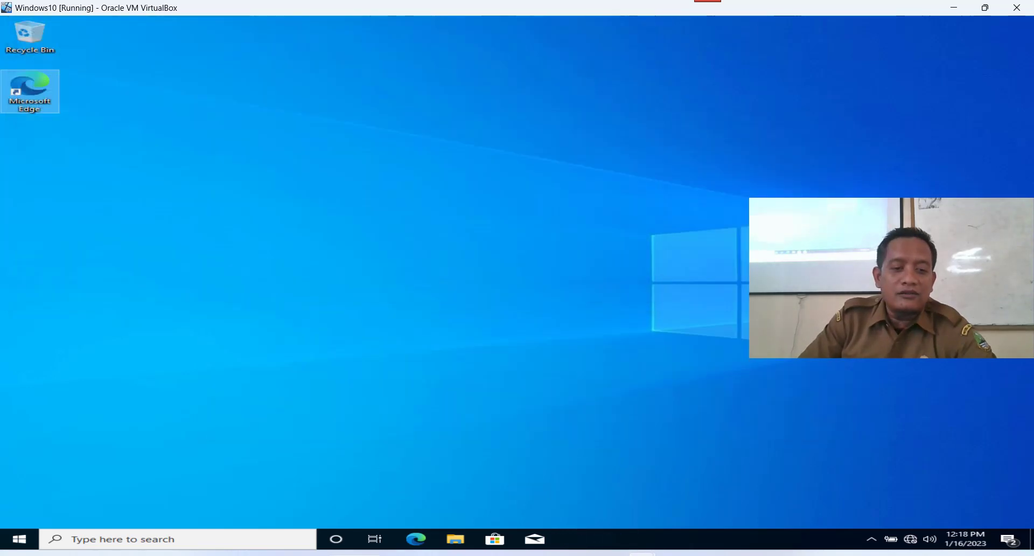
pyautogui.click(256, 540)
pyautogui.write('cmd')
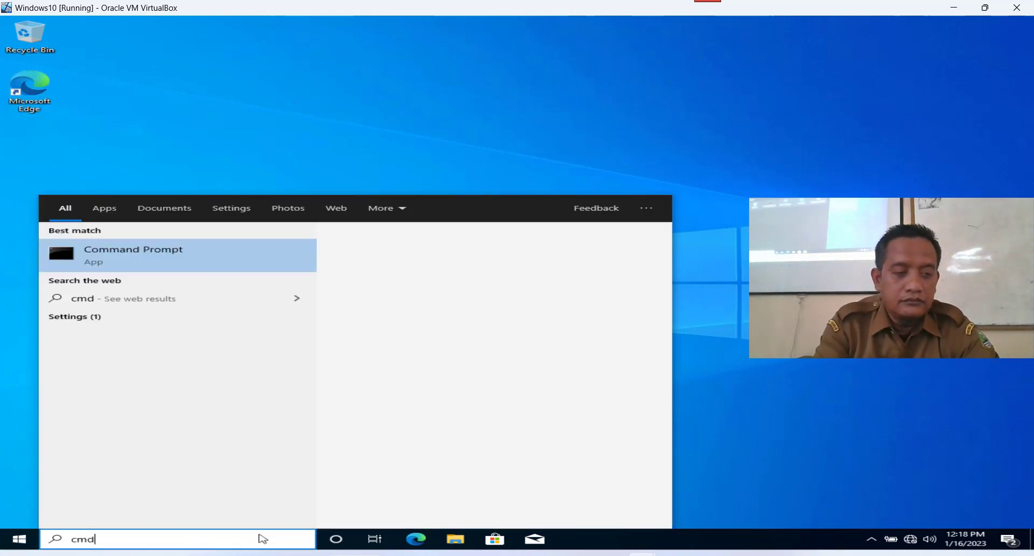
pyautogui.press('Return')
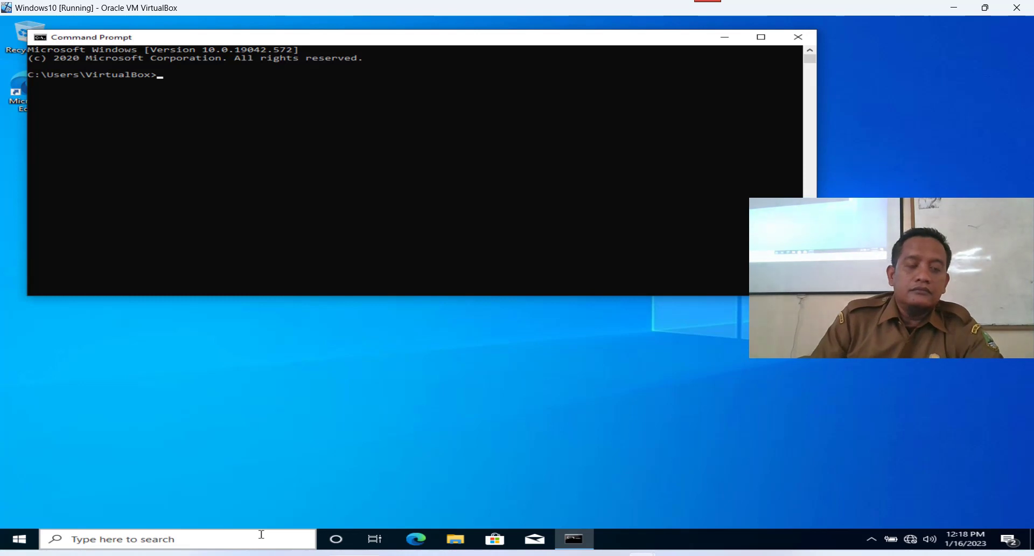
pyautogui.write('p')
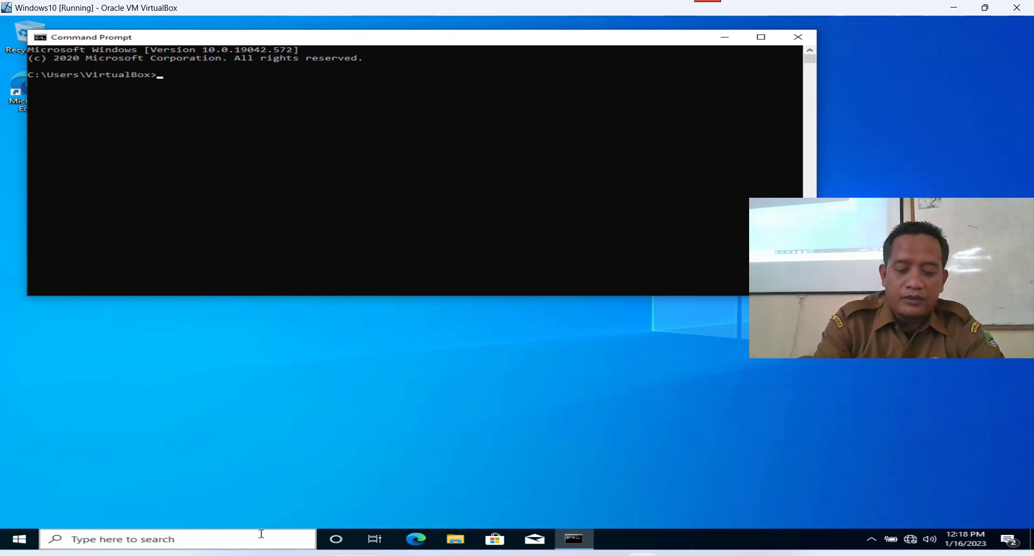
pyautogui.write('con')
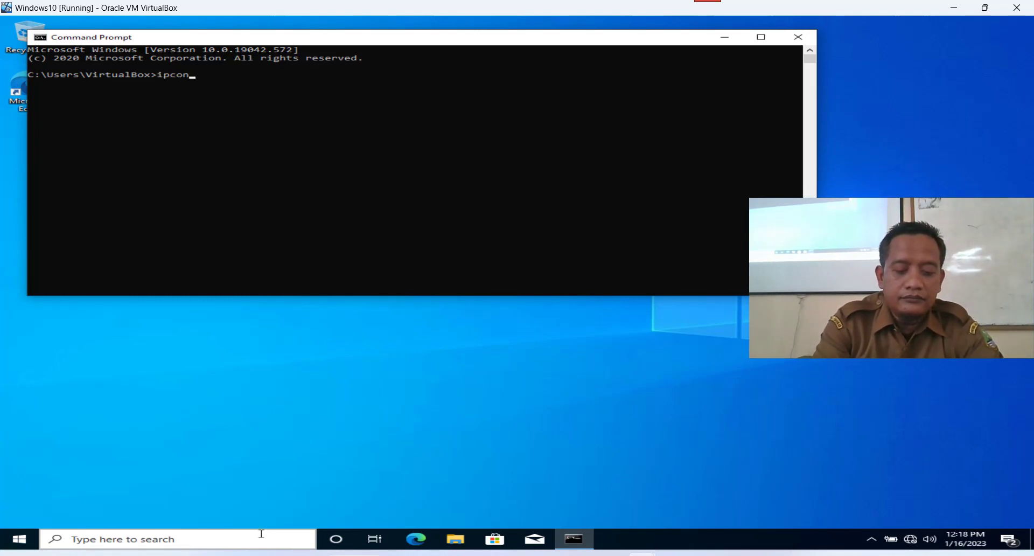
pyautogui.write('fig')
pyautogui.press('Return')
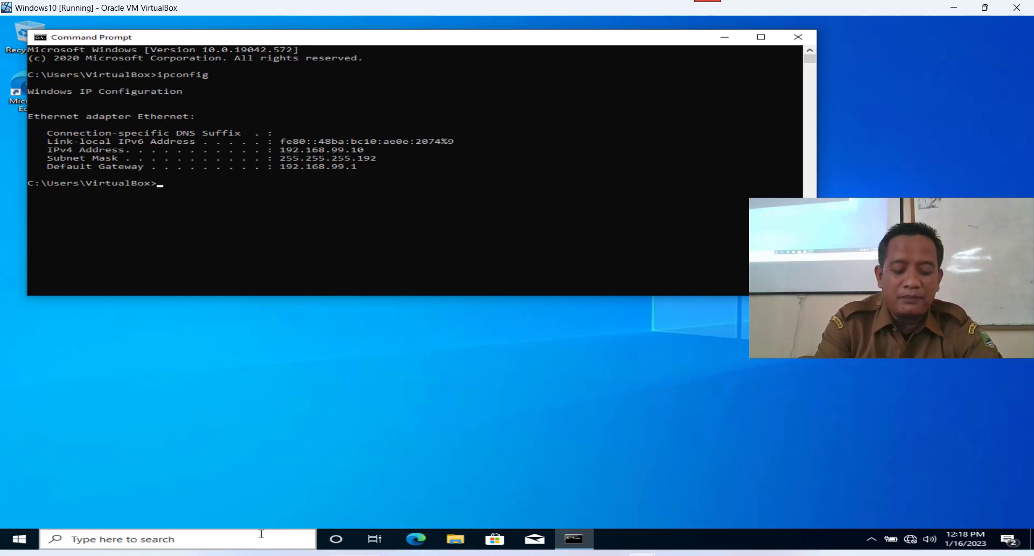
pyautogui.write('ping 1')
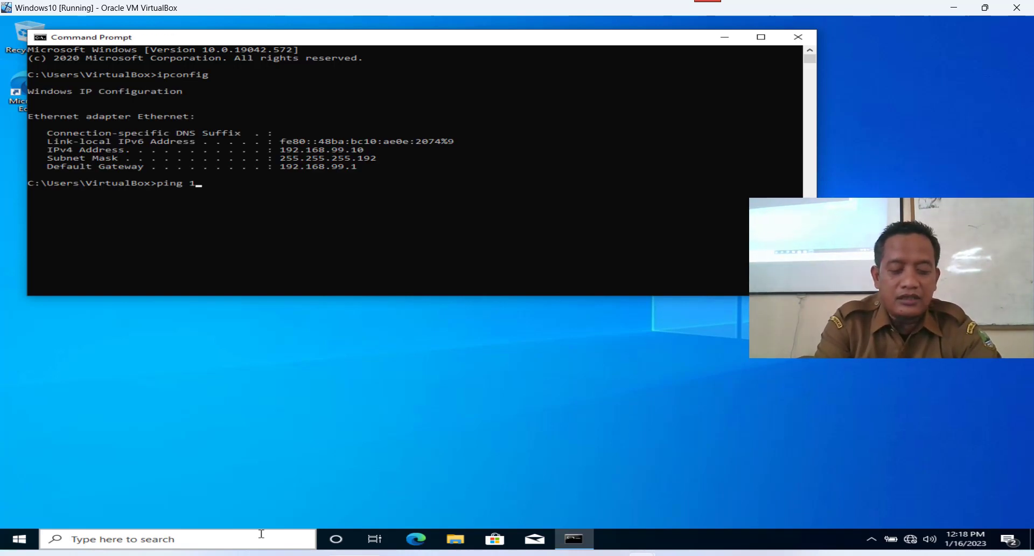
pyautogui.write('92.168')
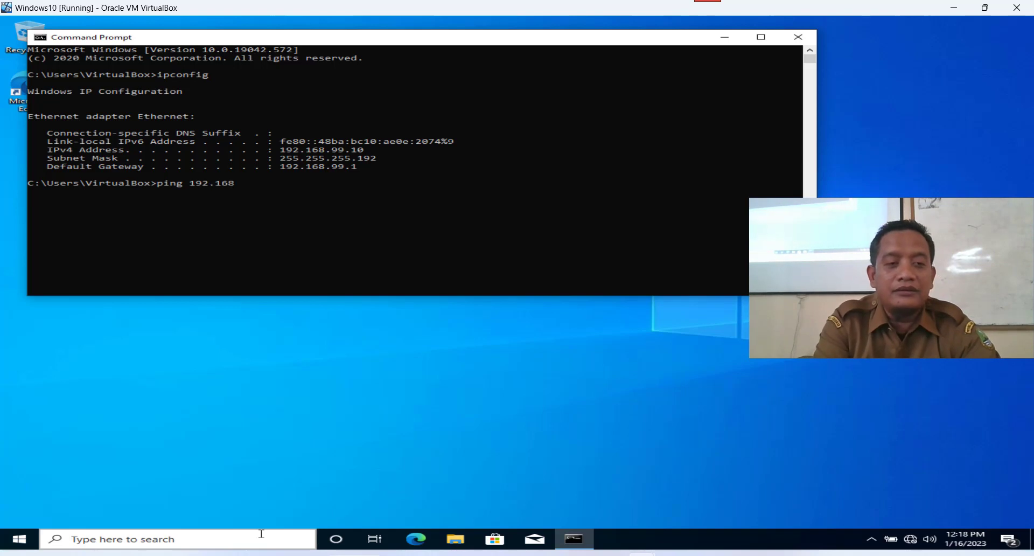
pyautogui.write('.99.1')
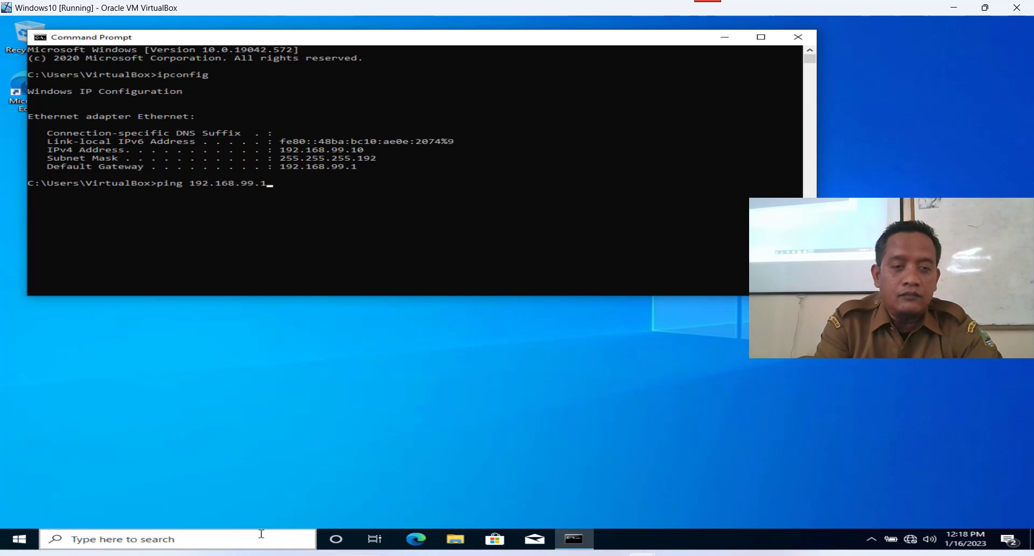
pyautogui.press('Return')
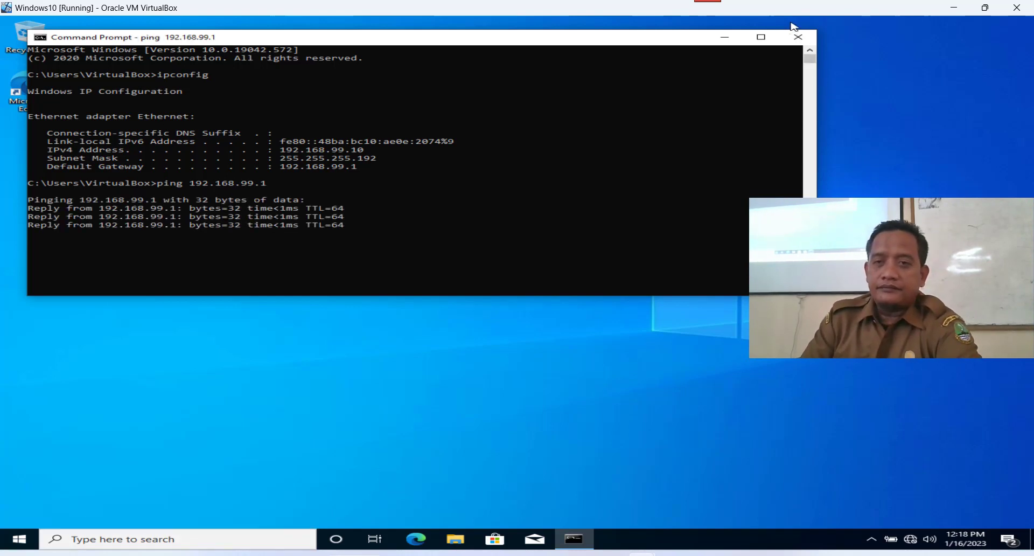
pyautogui.click(798, 38)
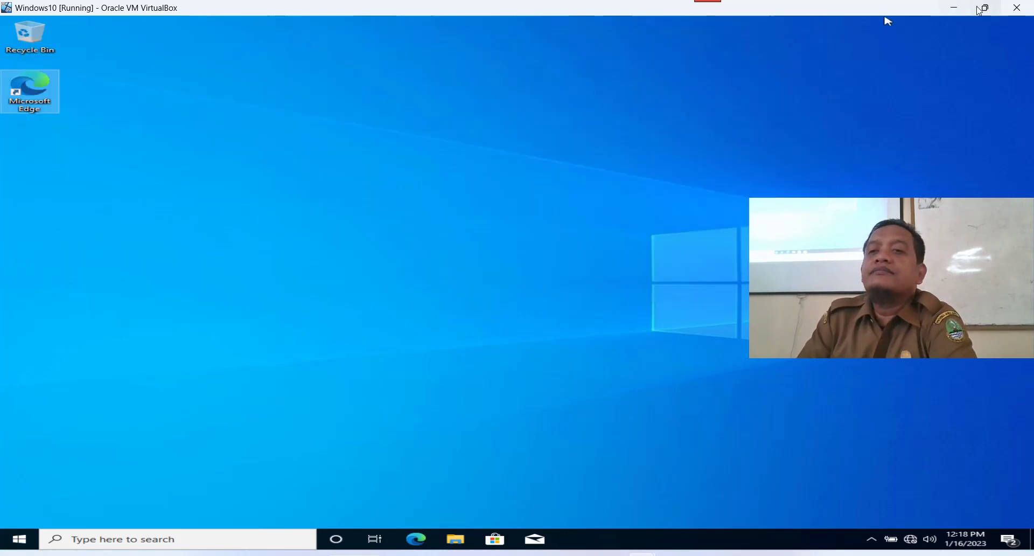
# Minimize the VM and VirtualBox Manager and return to the WinBox session.
pyautogui.click(956, 8)
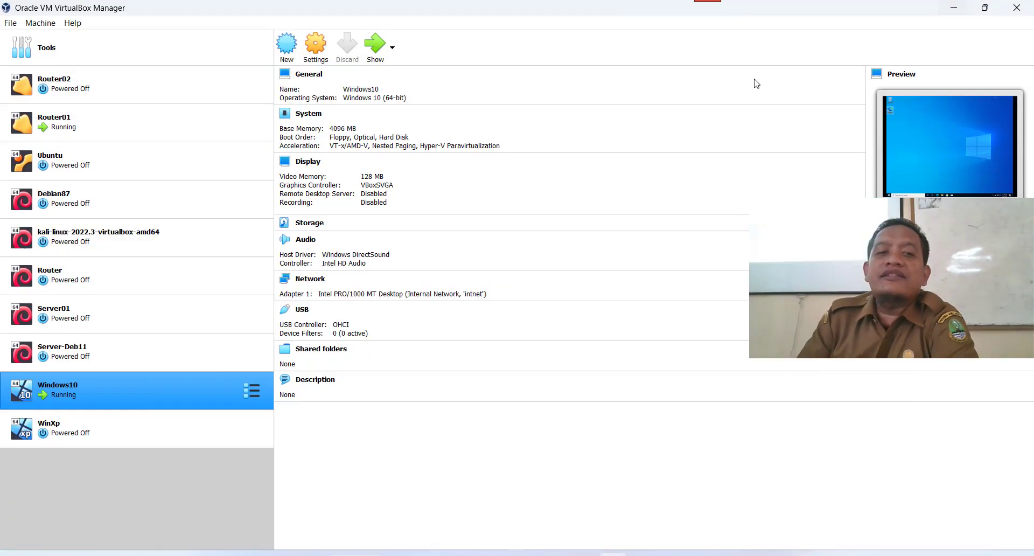
pyautogui.click(953, 9)
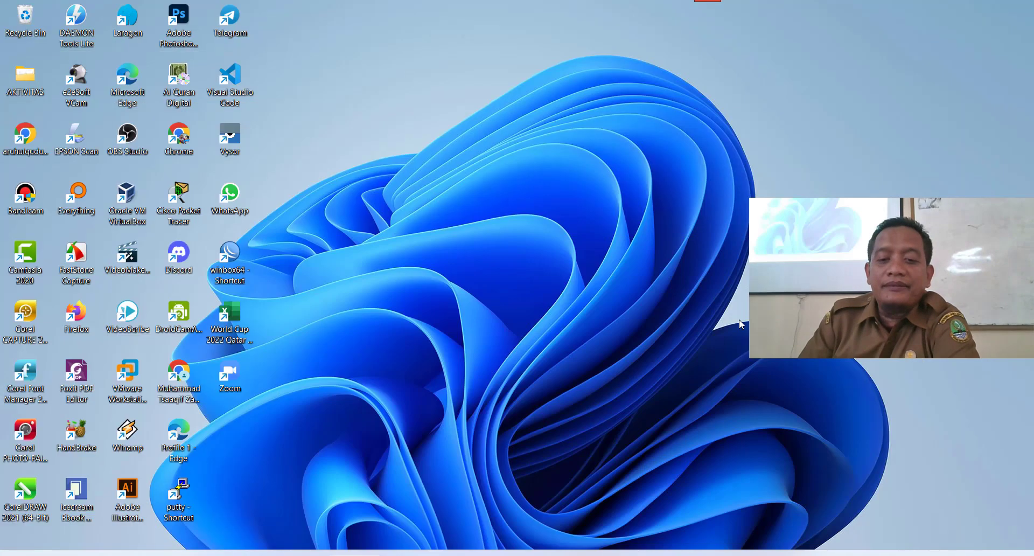
pyautogui.click(614, 552)
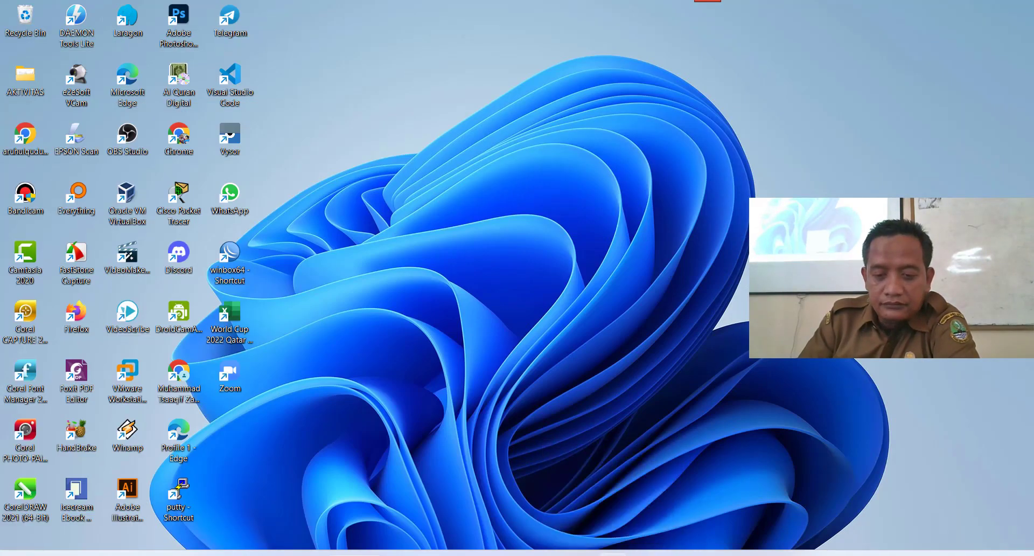
pyautogui.click(717, 553)
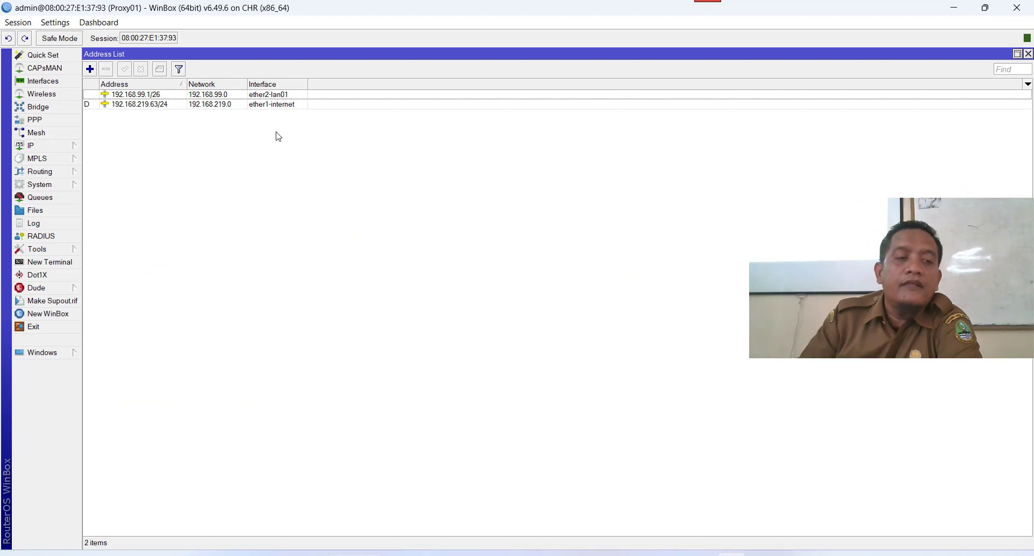
# Create a srcnat masquerade NAT rule with in-interface ether1-internet, which is rejected.
pyautogui.click(29, 148)
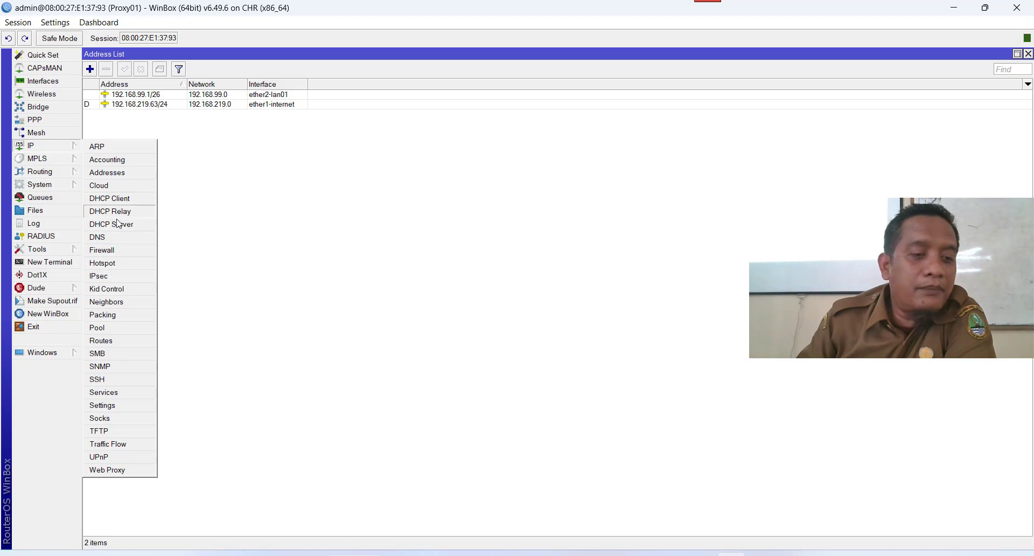
pyautogui.click(118, 252)
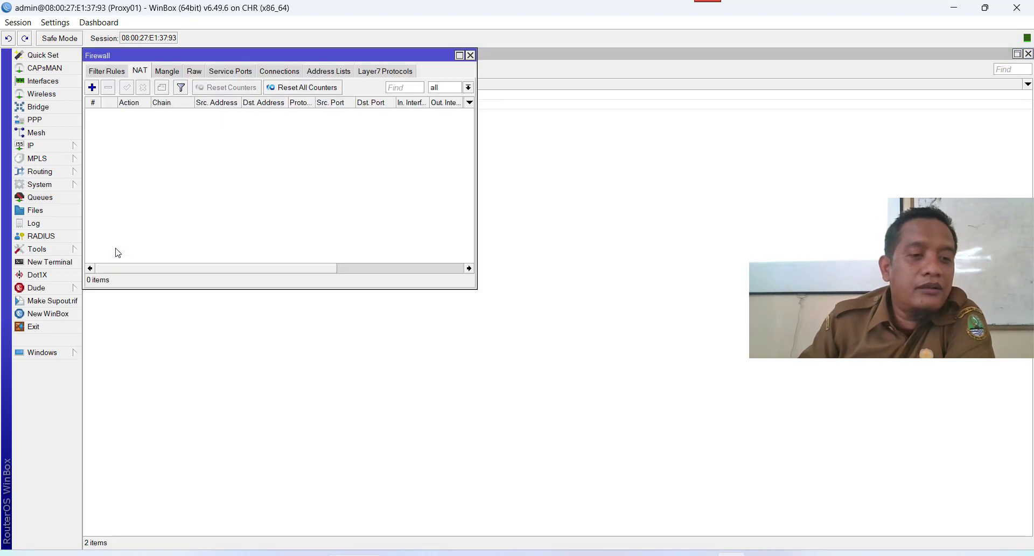
pyautogui.click(92, 87)
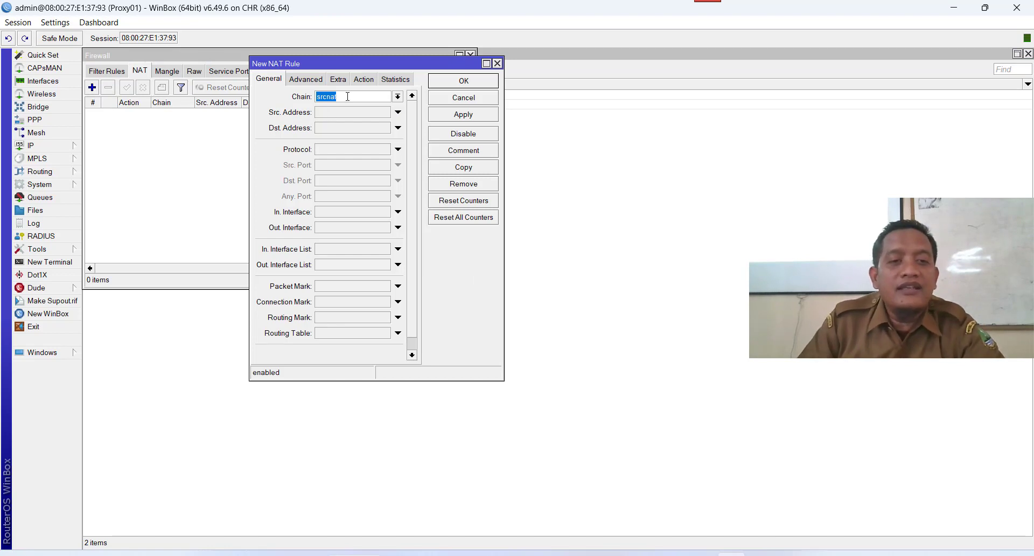
pyautogui.click(358, 216)
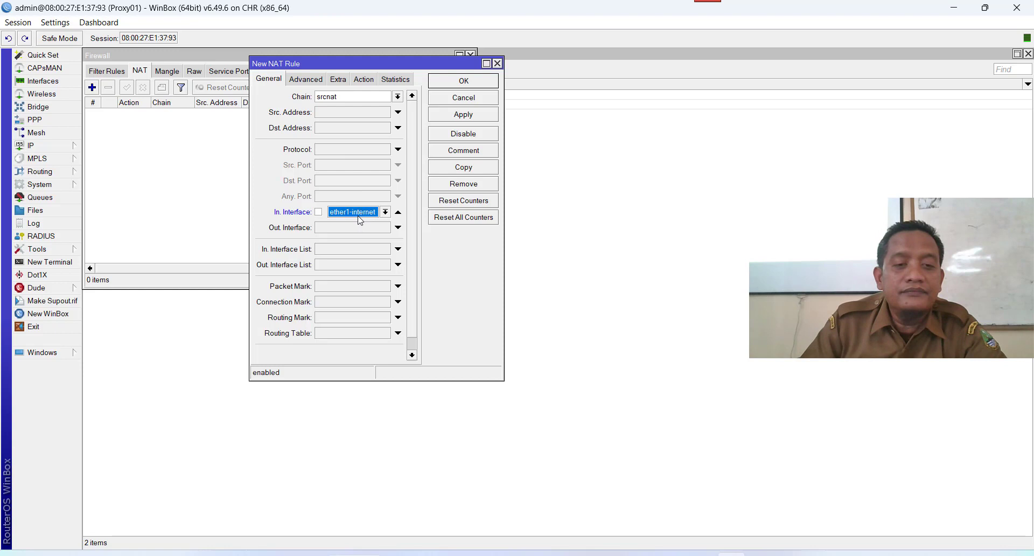
pyautogui.click(386, 212)
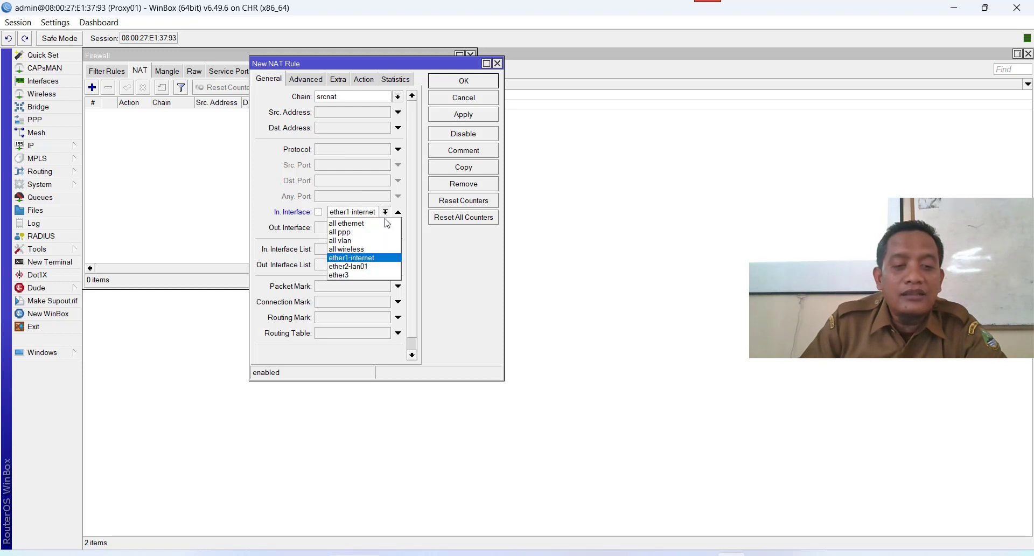
pyautogui.click(380, 259)
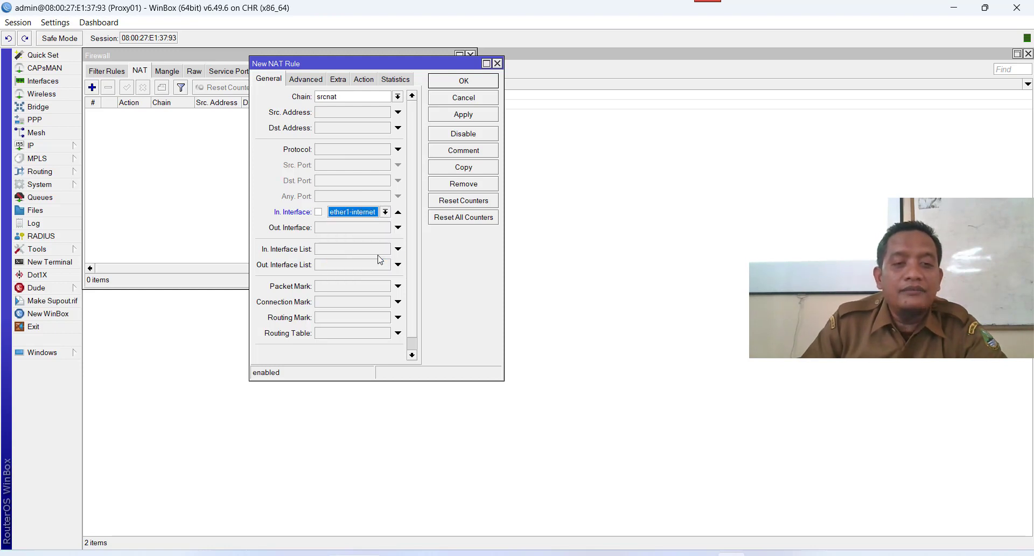
pyautogui.click(368, 81)
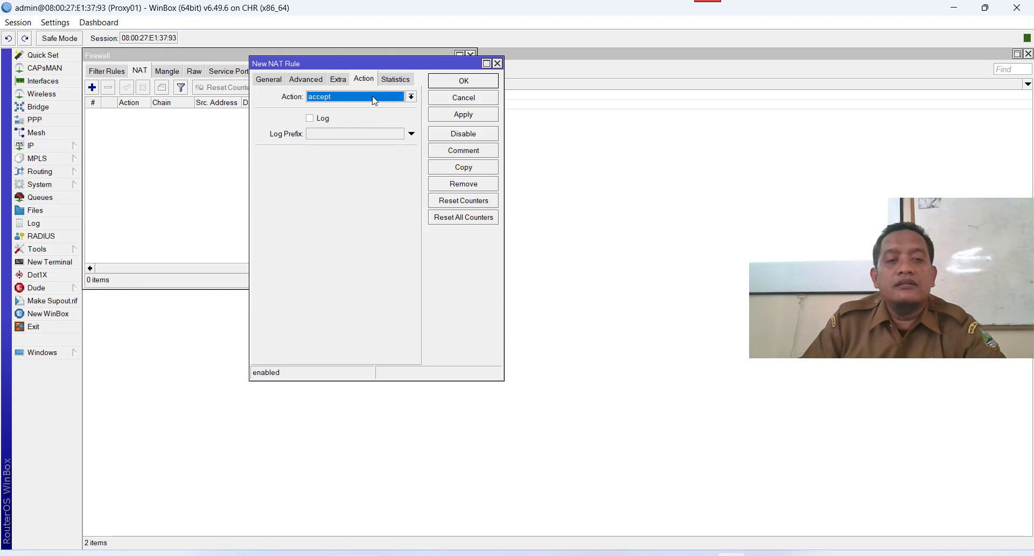
pyautogui.click(375, 98)
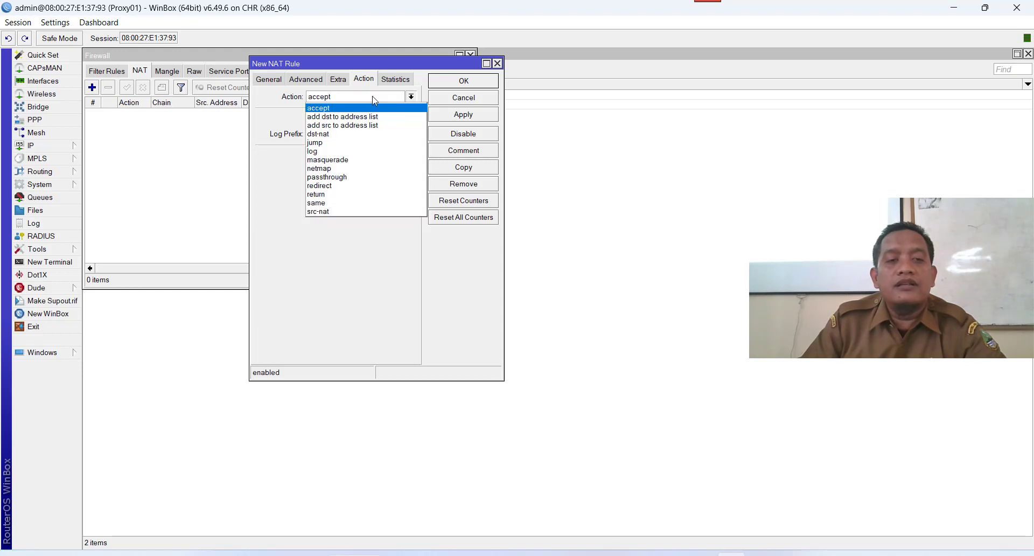
pyautogui.click(368, 159)
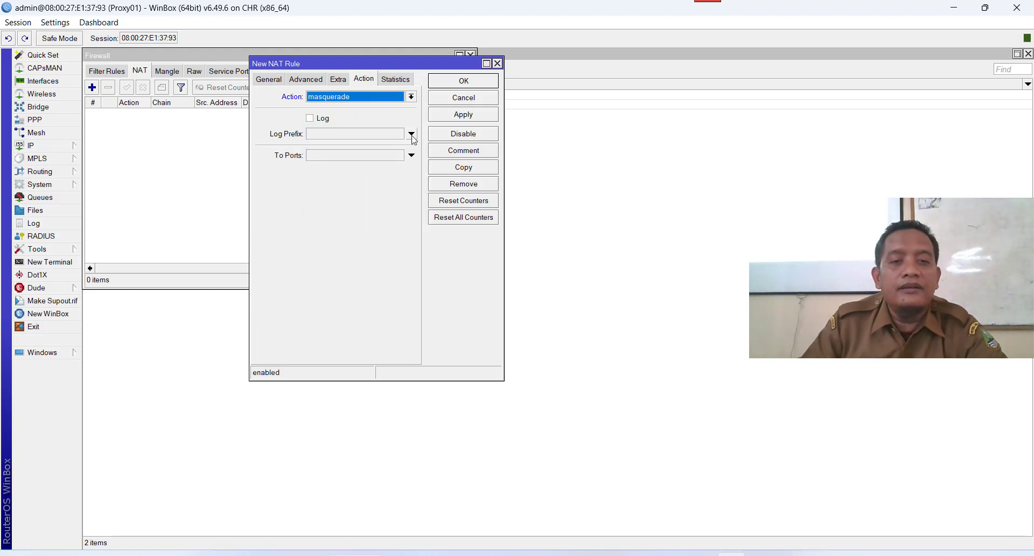
pyautogui.click(440, 120)
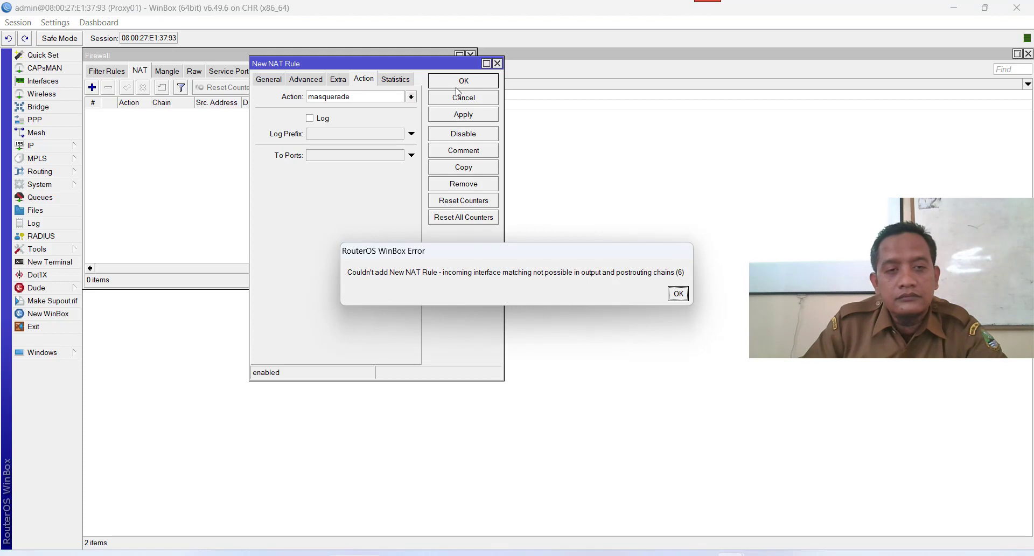
pyautogui.click(678, 293)
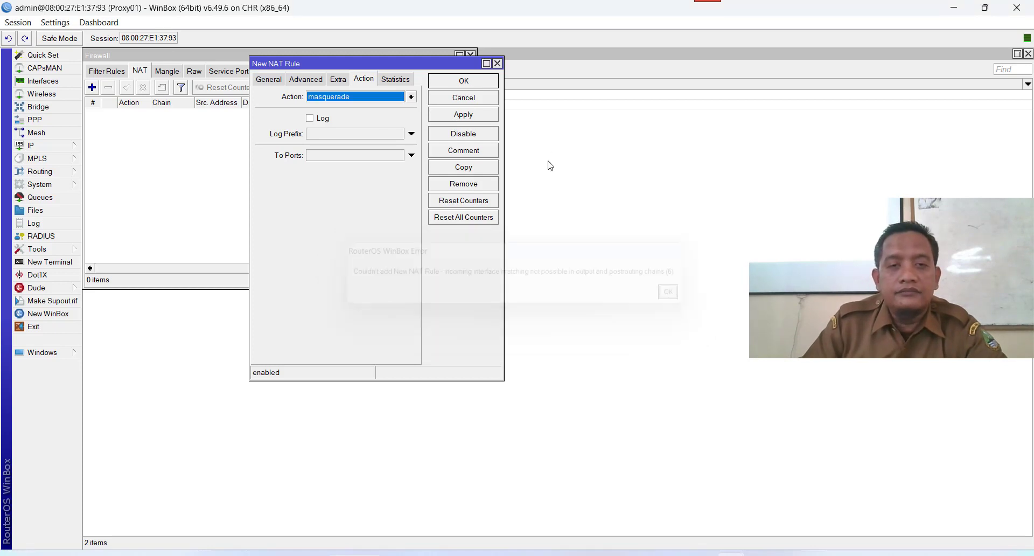
# Clear the in-interface, set out-interface ether1-internet, and save the masquerade rule.
pyautogui.click(269, 80)
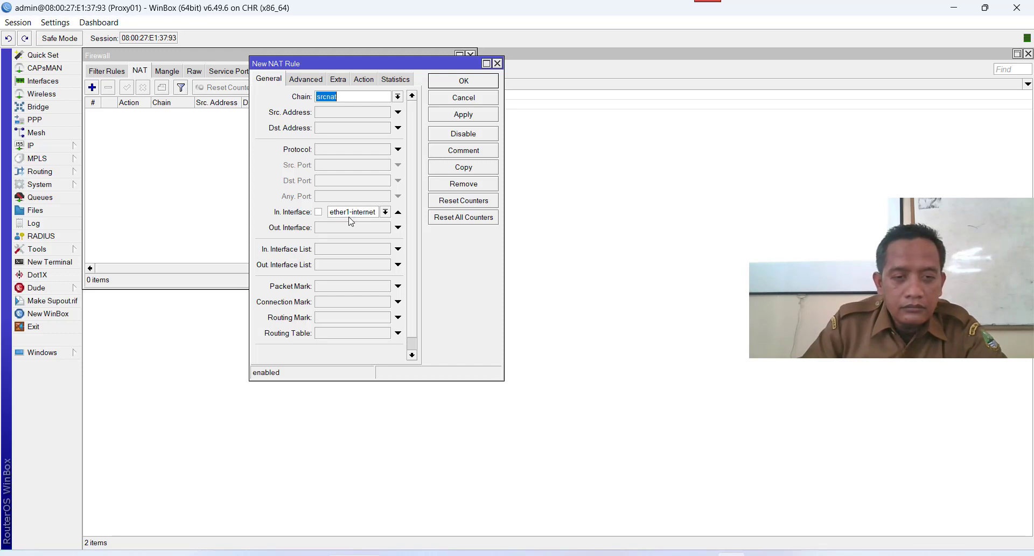
pyautogui.click(386, 213)
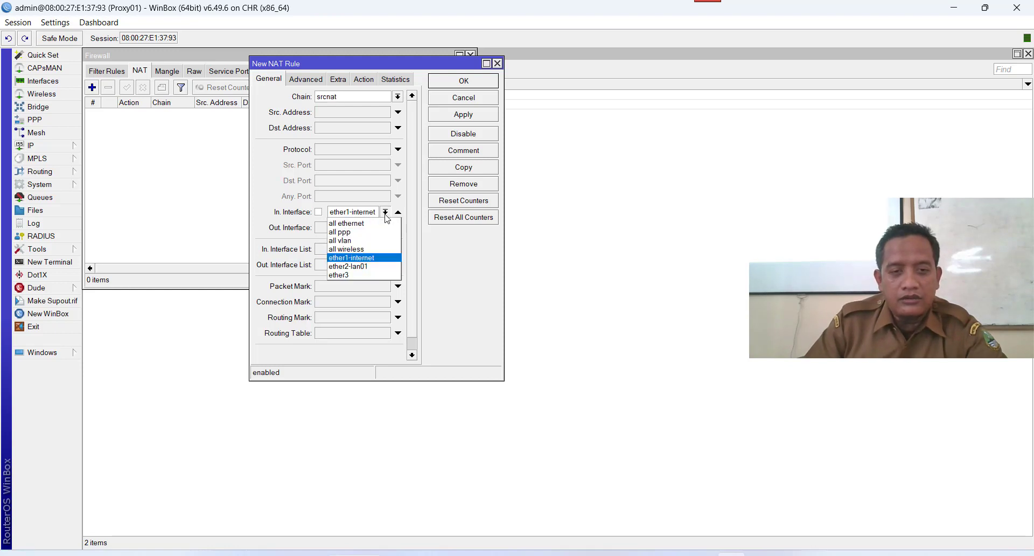
pyautogui.click(359, 214)
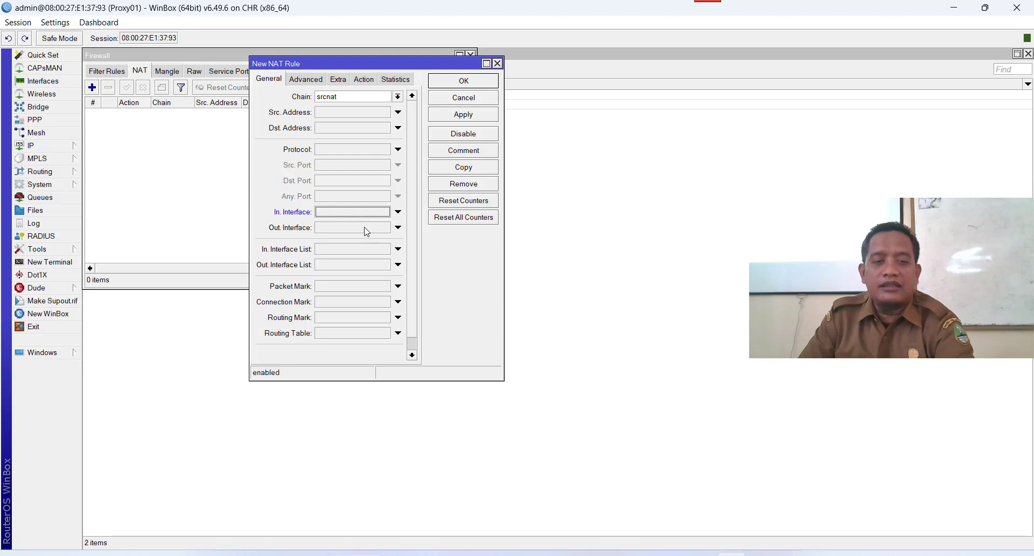
pyautogui.click(364, 227)
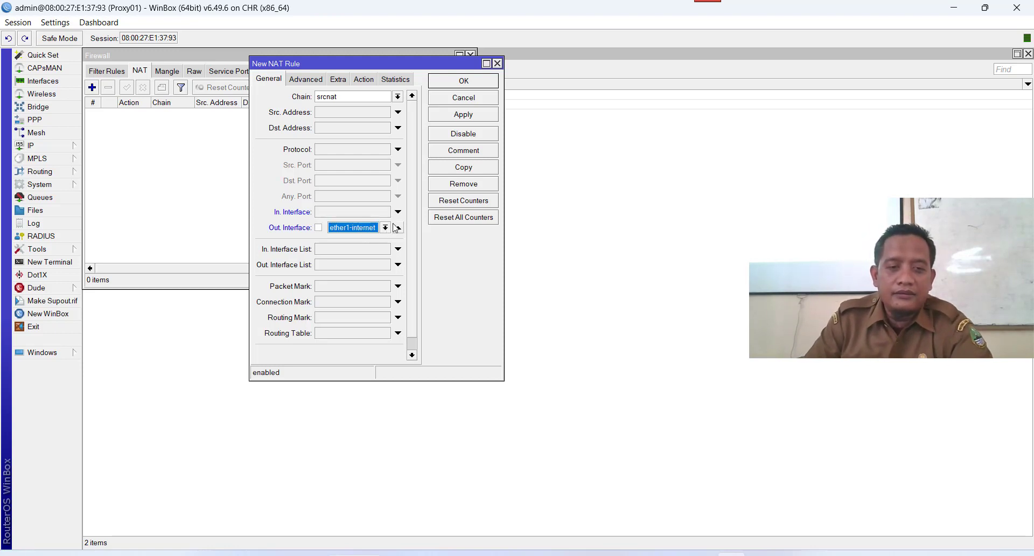
pyautogui.click(387, 228)
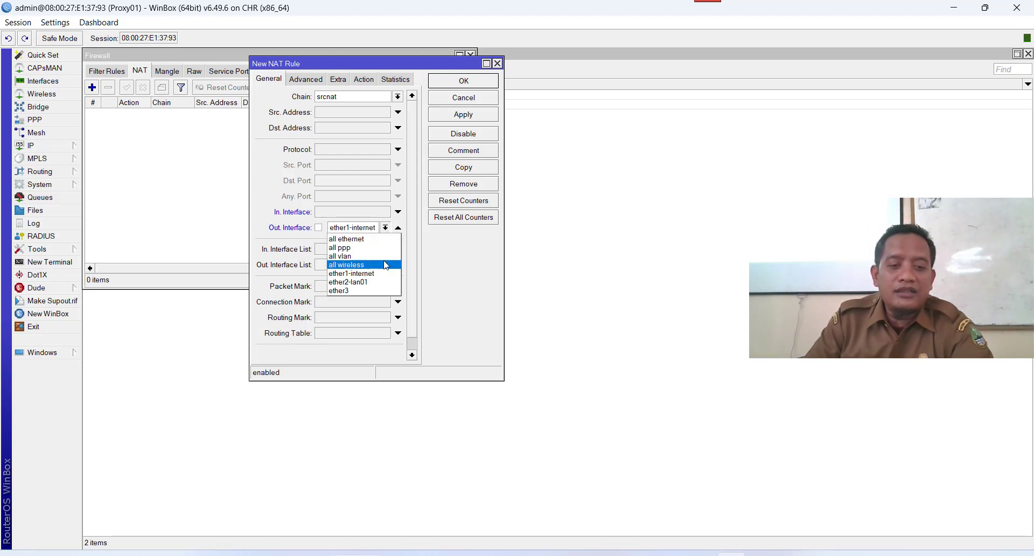
pyautogui.click(387, 274)
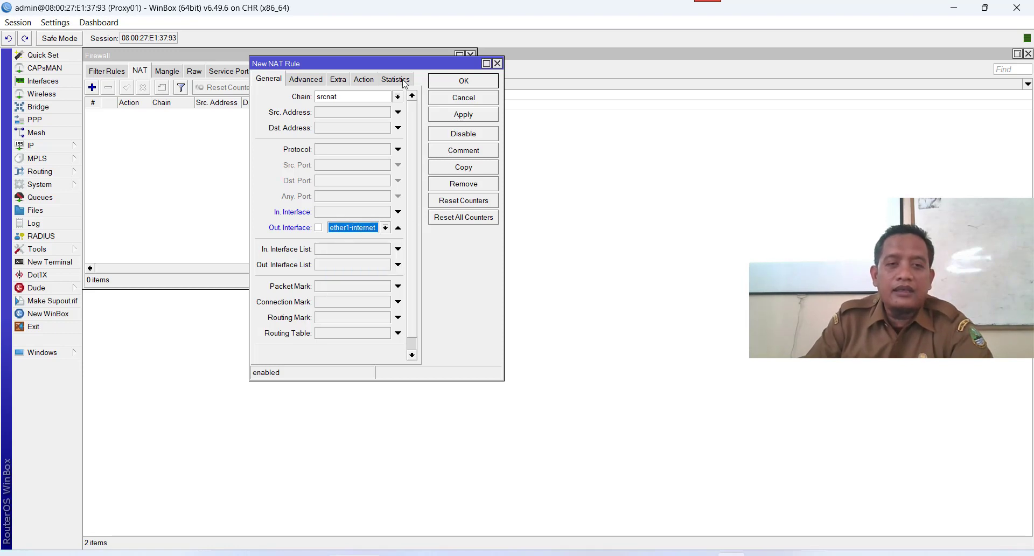
pyautogui.click(372, 81)
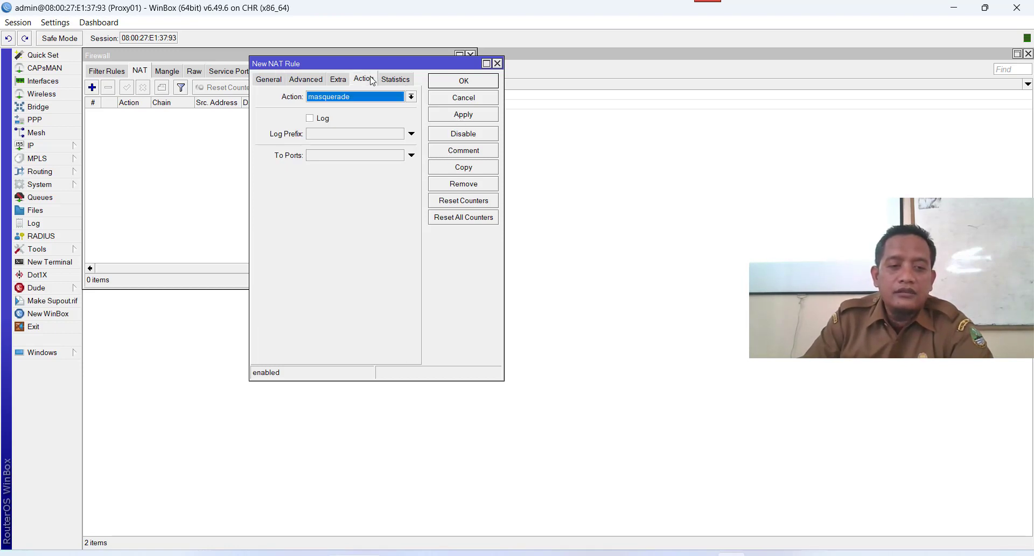
pyautogui.click(458, 115)
pyautogui.click(460, 82)
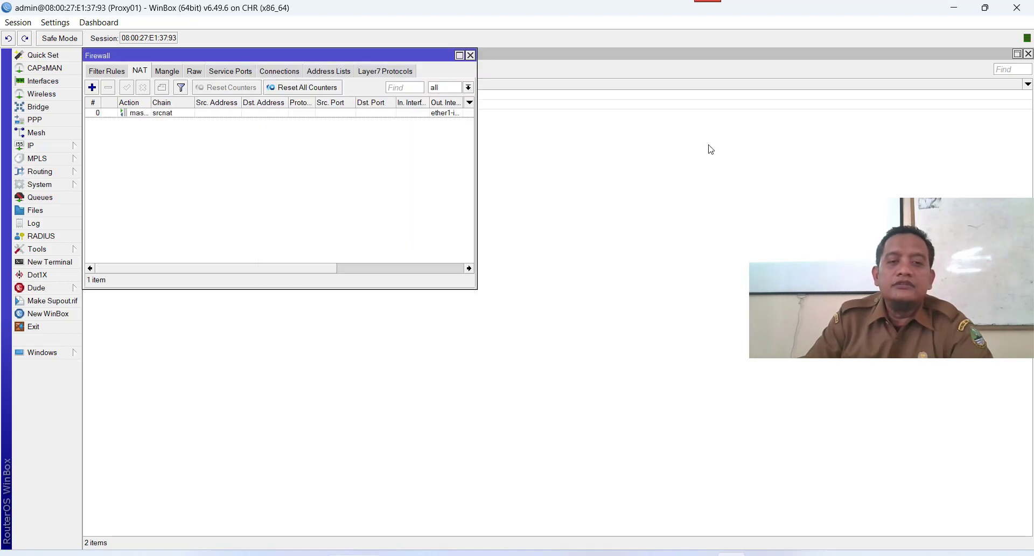
# In the Windows10 VM, open Edge and search Google for linux.or.id.
pyautogui.click(952, 7)
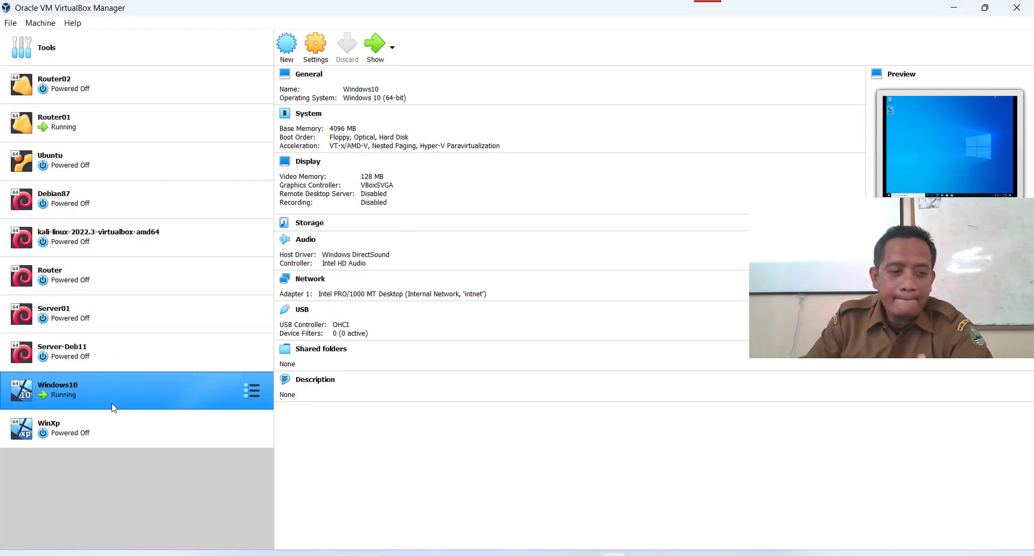
pyautogui.click(375, 46)
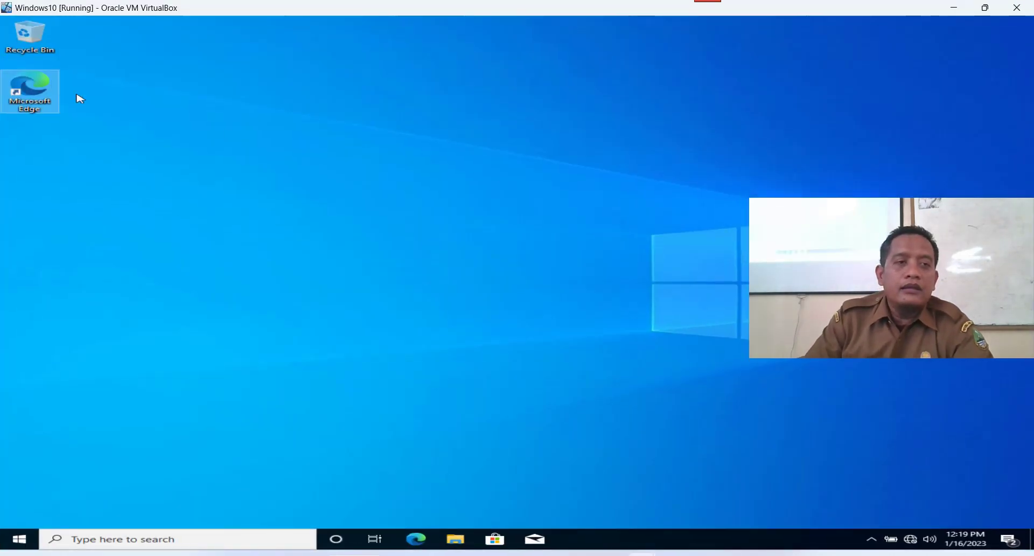
pyautogui.click(421, 545)
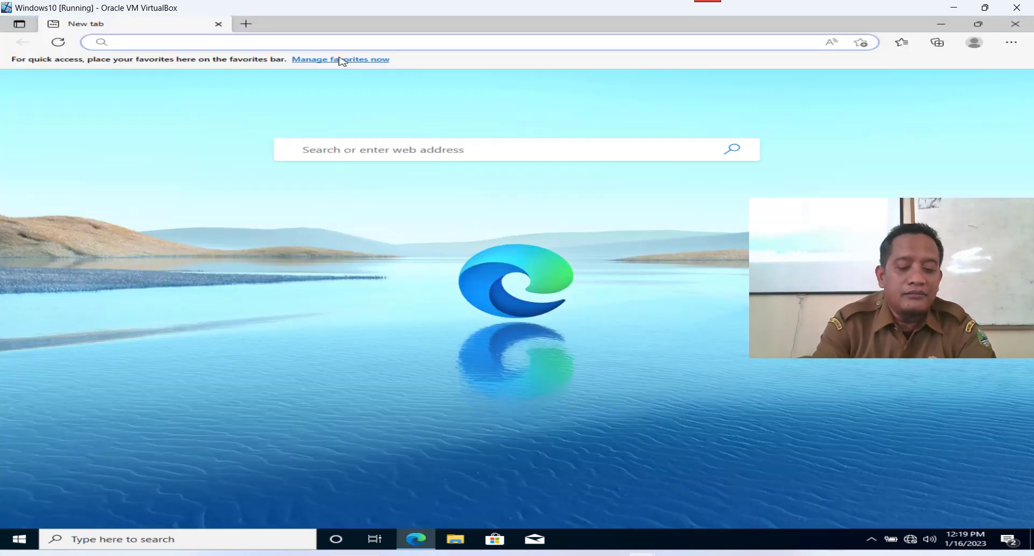
pyautogui.write('google.com')
pyautogui.click(342, 61)
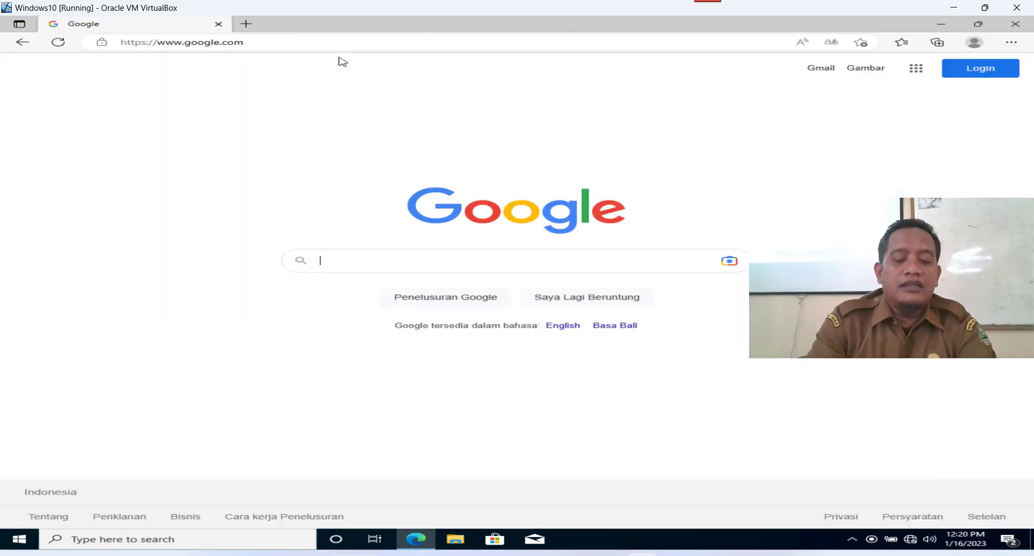
pyautogui.write('li')
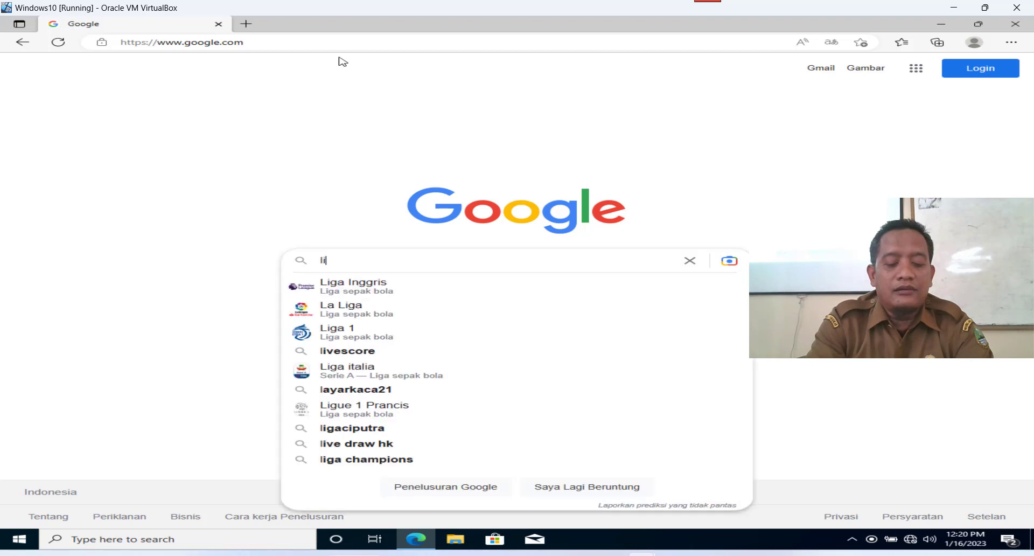
pyautogui.write('nux')
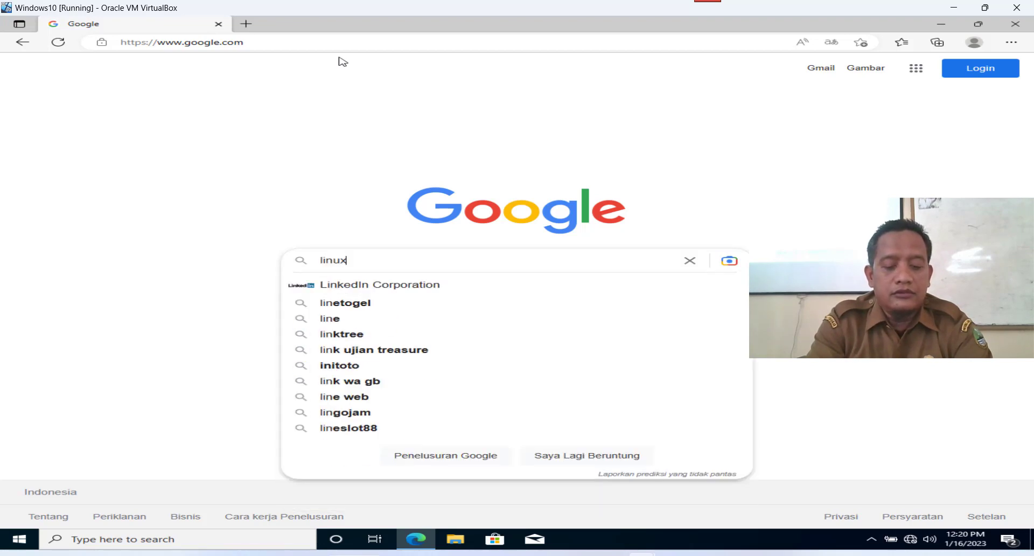
pyautogui.write('.or.id')
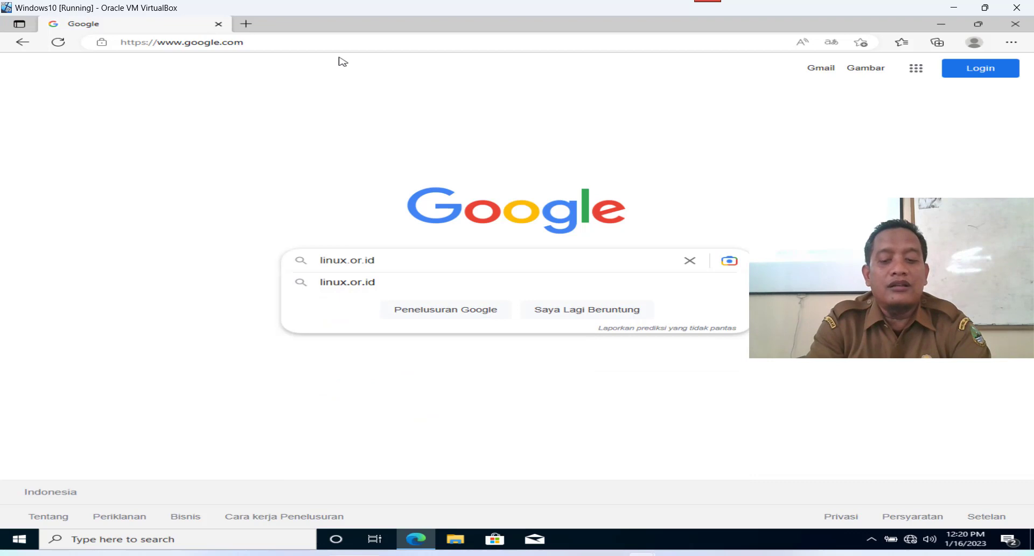
pyautogui.press('Return')
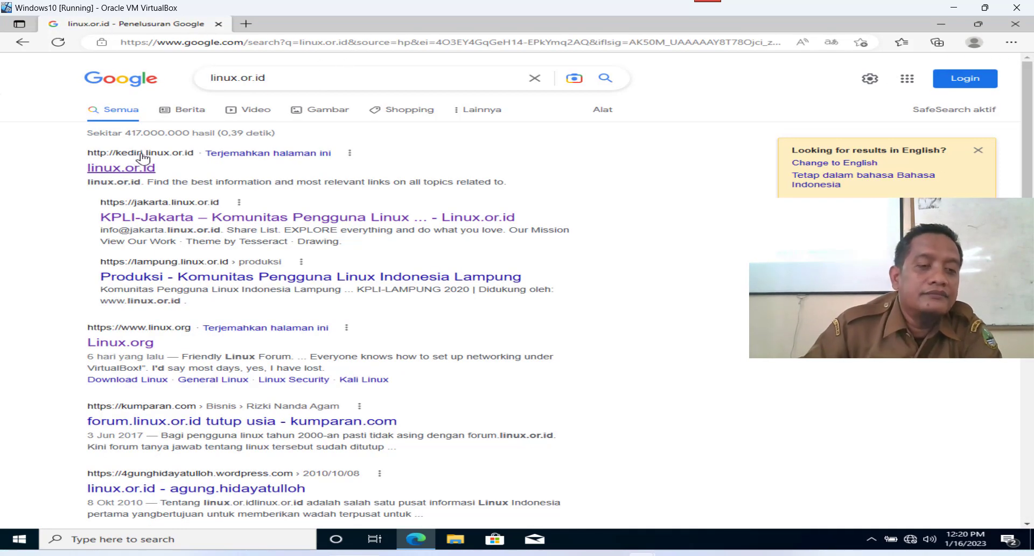
# Open the kediri.linux.or.id result in a new tab, check it loads blank, then return to WinBox.
pyautogui.rightClick(141, 157)
pyautogui.click(208, 160)
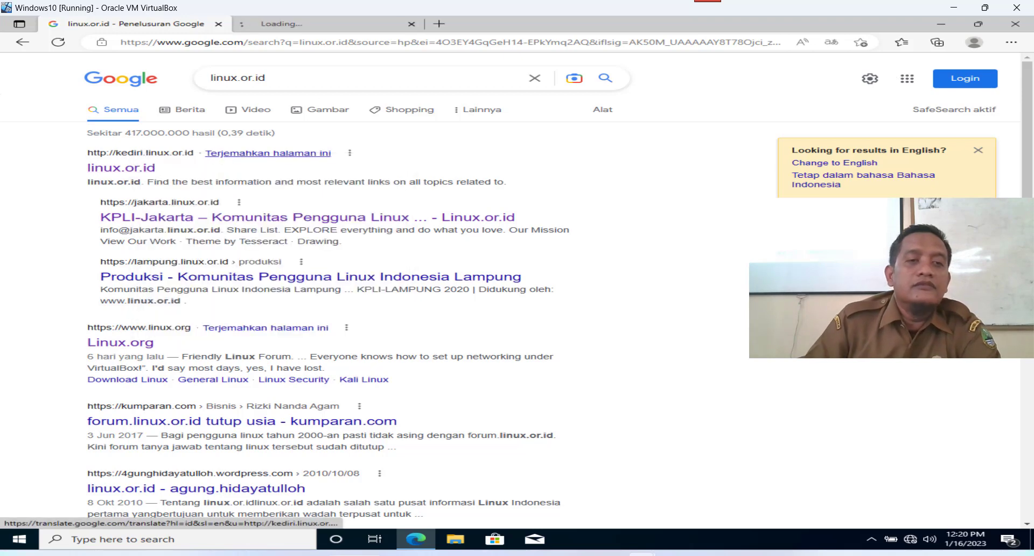
pyautogui.click(345, 34)
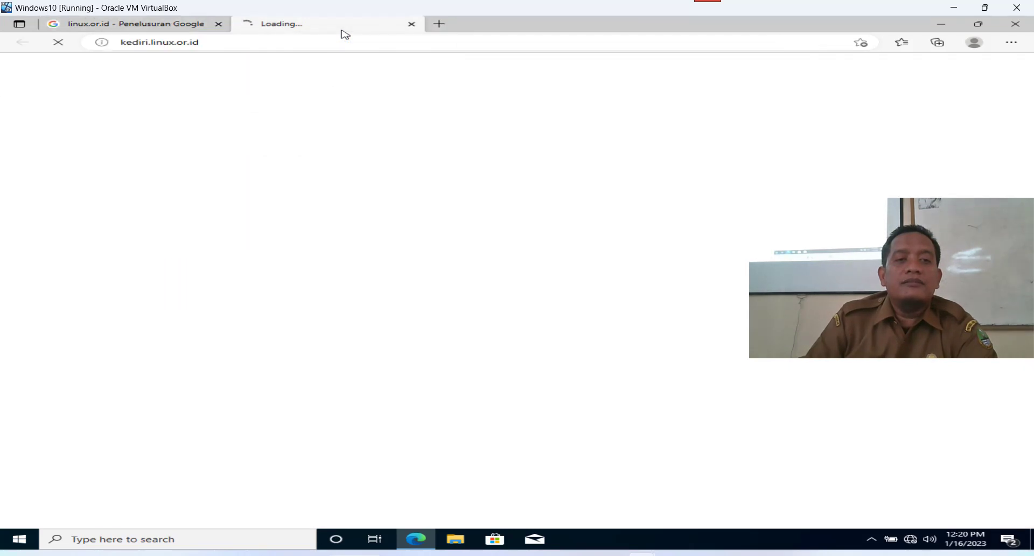
pyautogui.click(162, 25)
pyautogui.click(288, 25)
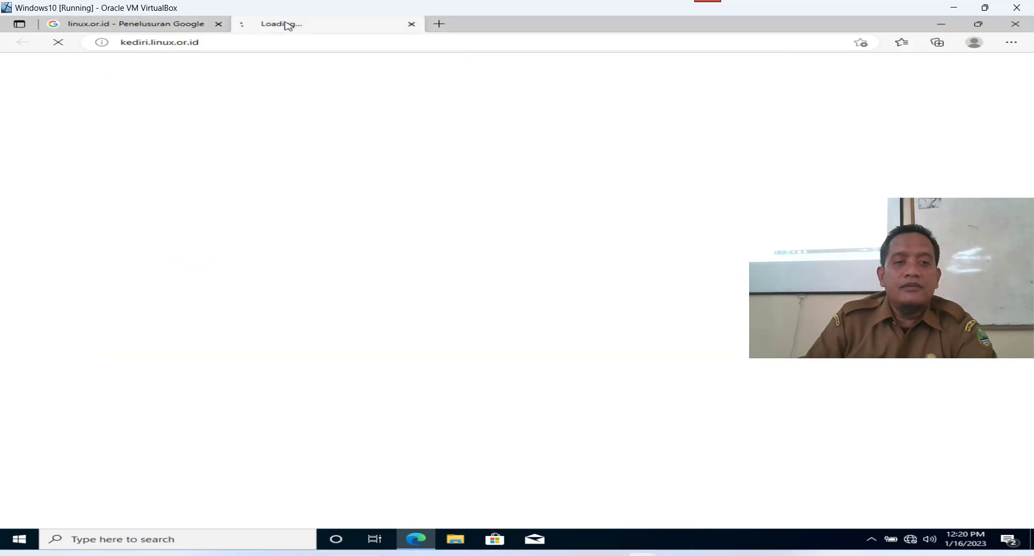
pyautogui.click(160, 28)
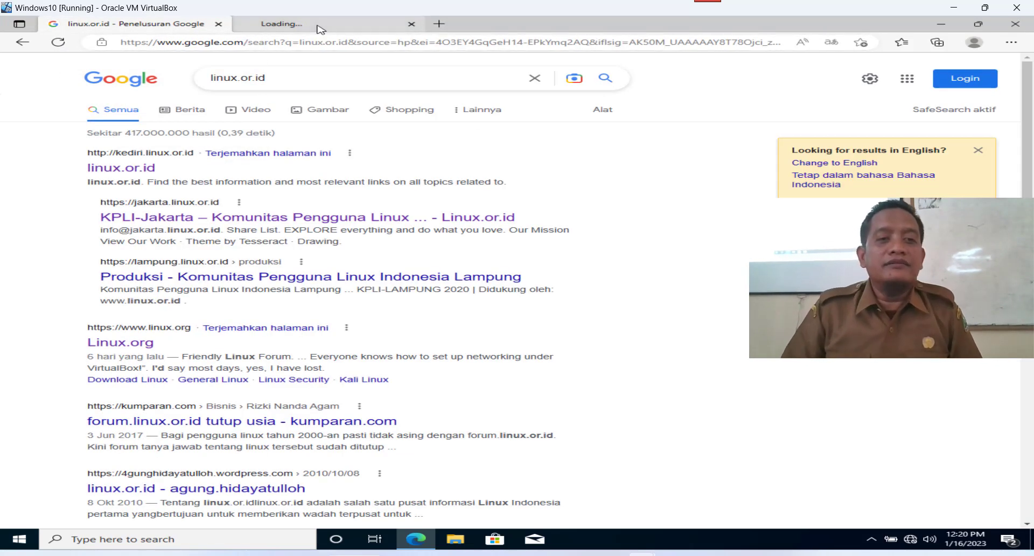
pyautogui.click(320, 30)
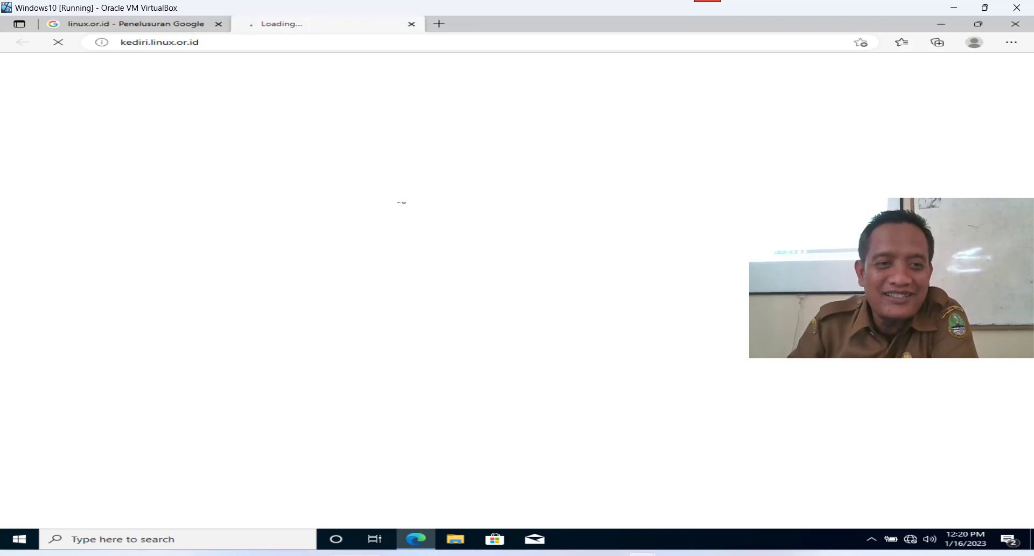
pyautogui.click(154, 24)
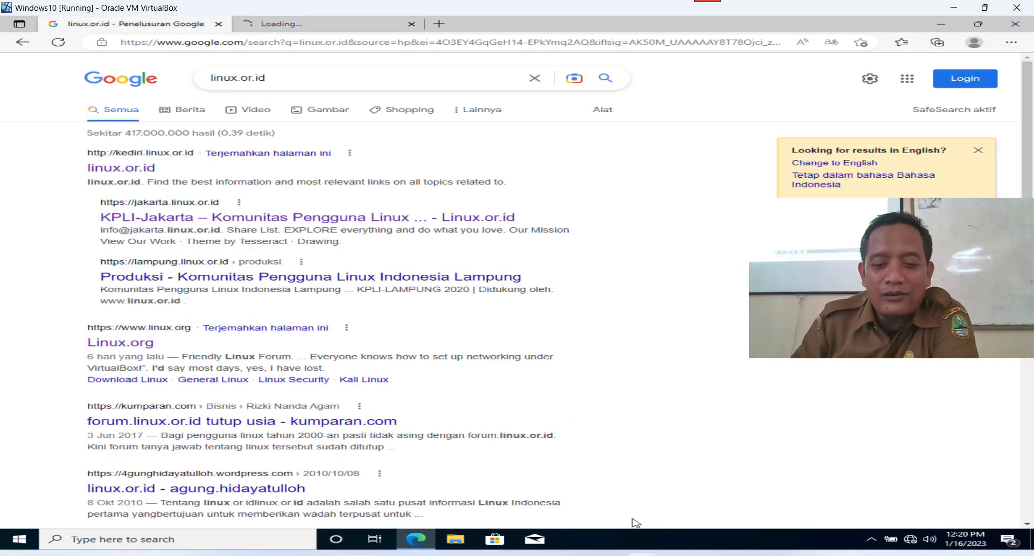
pyautogui.moveTo(730, 554)
pyautogui.click(730, 495)
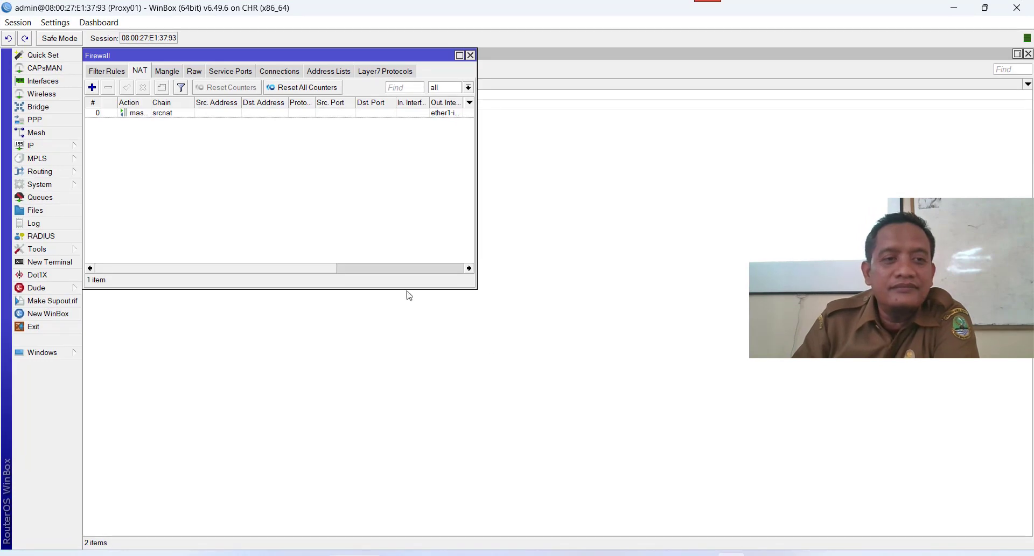
# Close the firewall, address and interface windows and open IP > Web Proxy settings.
pyautogui.click(471, 54)
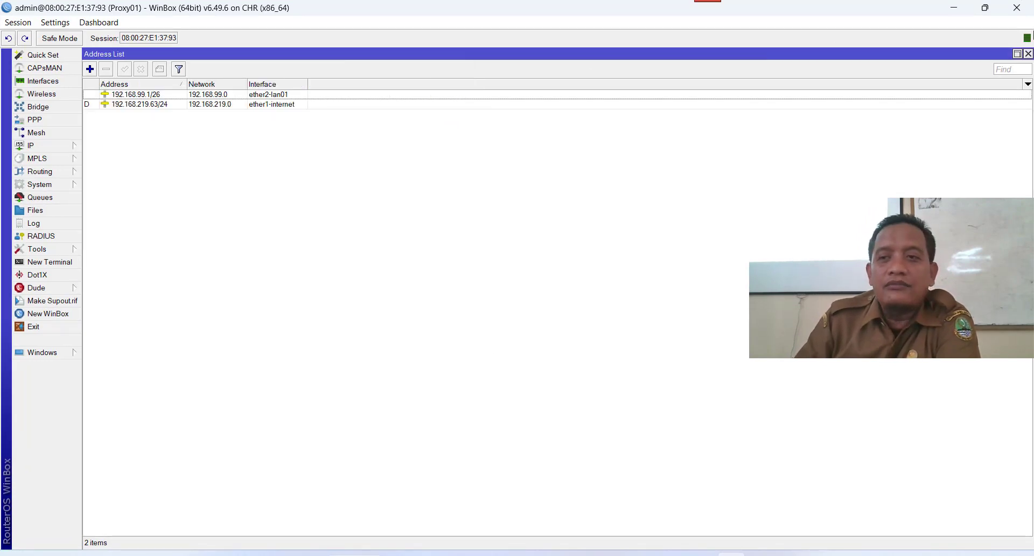
pyautogui.click(1028, 53)
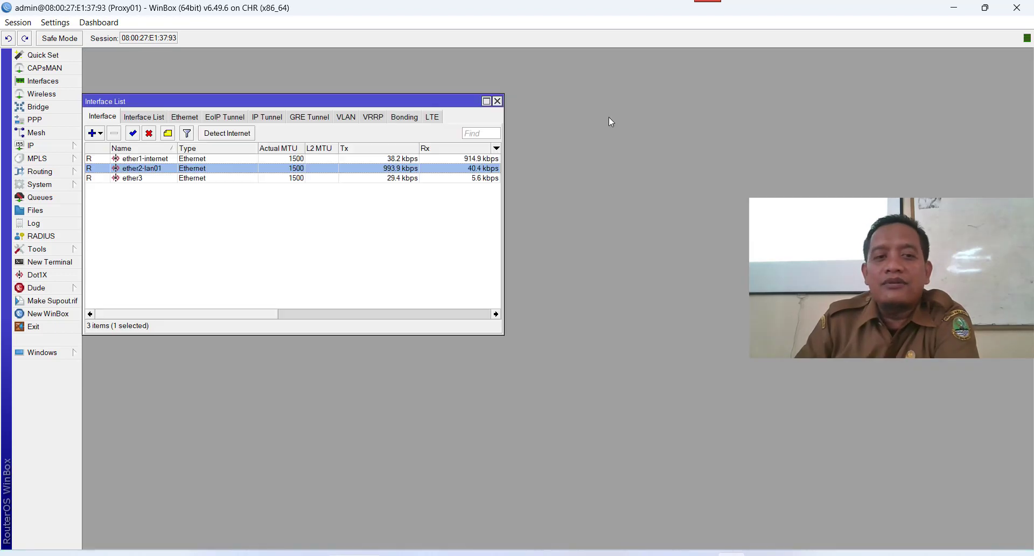
pyautogui.click(498, 100)
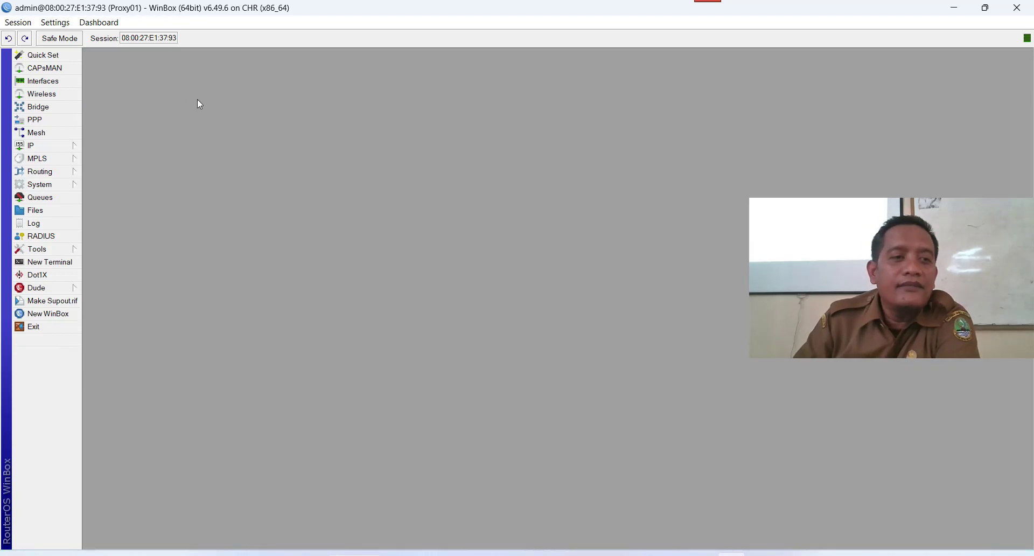
pyautogui.click(62, 145)
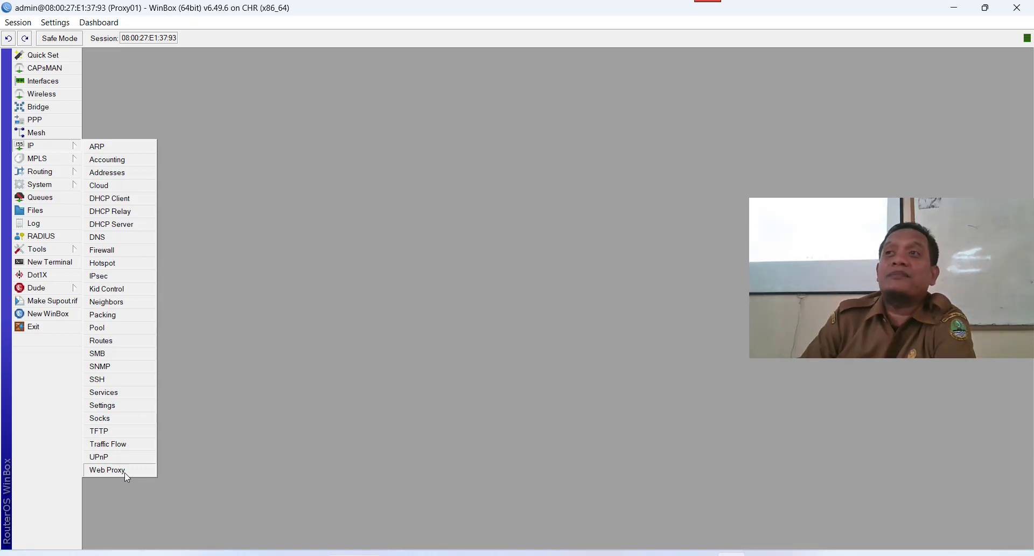
pyautogui.click(125, 472)
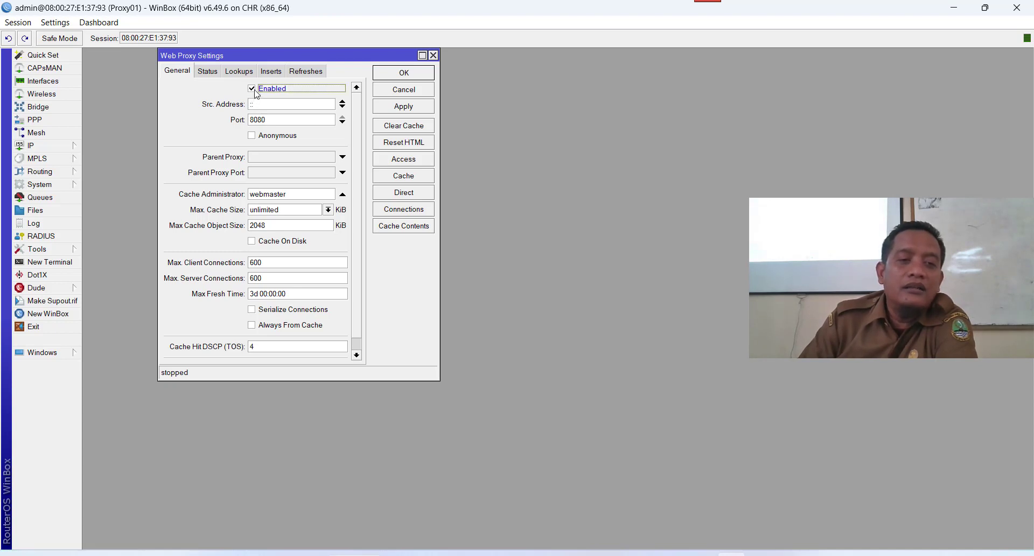
# Set proxy port 3128 and the cache administrator e-mail, then open the Access rules list.
pyautogui.click(273, 121)
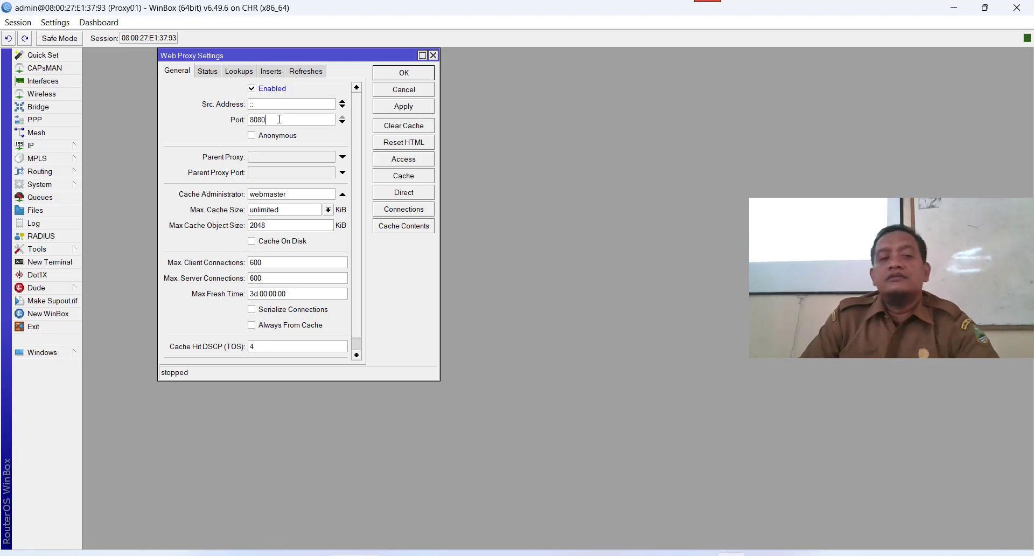
pyautogui.moveTo(279, 119); pyautogui.dragTo(248, 120)
pyautogui.write('3128')
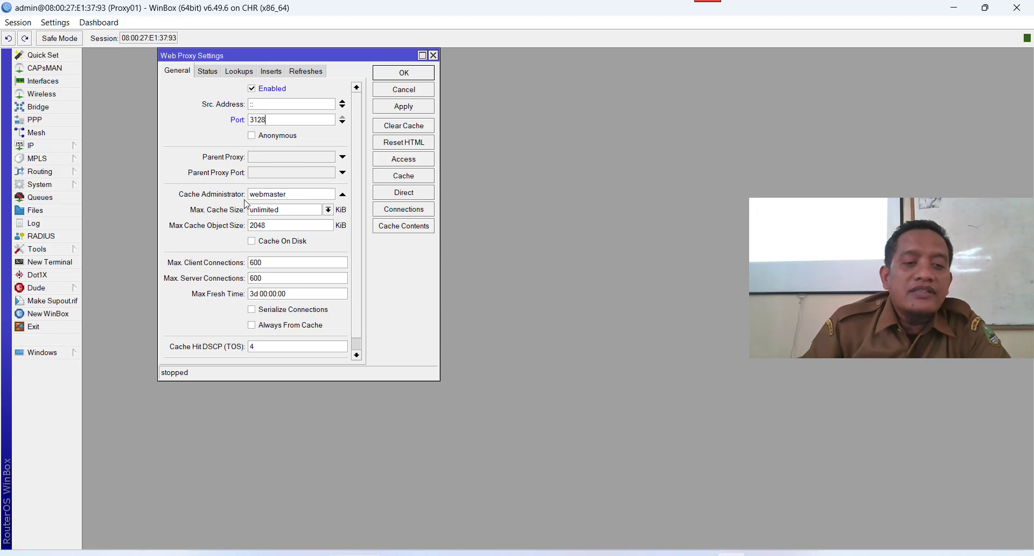
pyautogui.moveTo(306, 196); pyautogui.dragTo(233, 184)
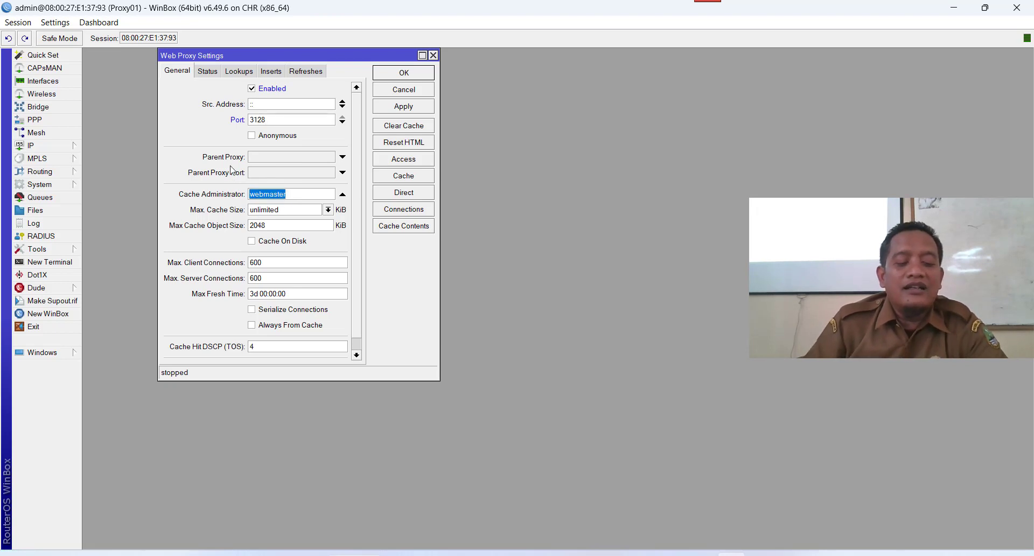
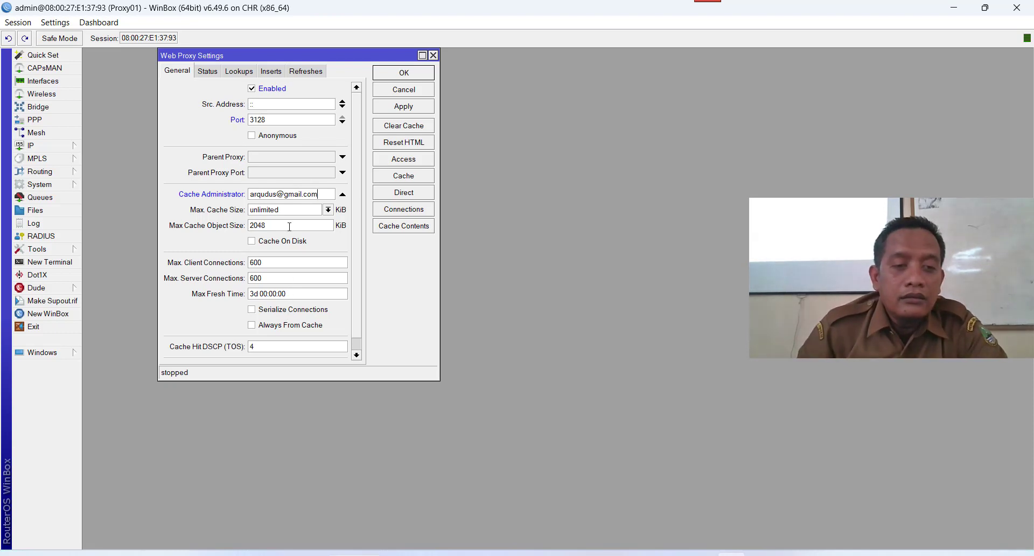
pyautogui.click(427, 159)
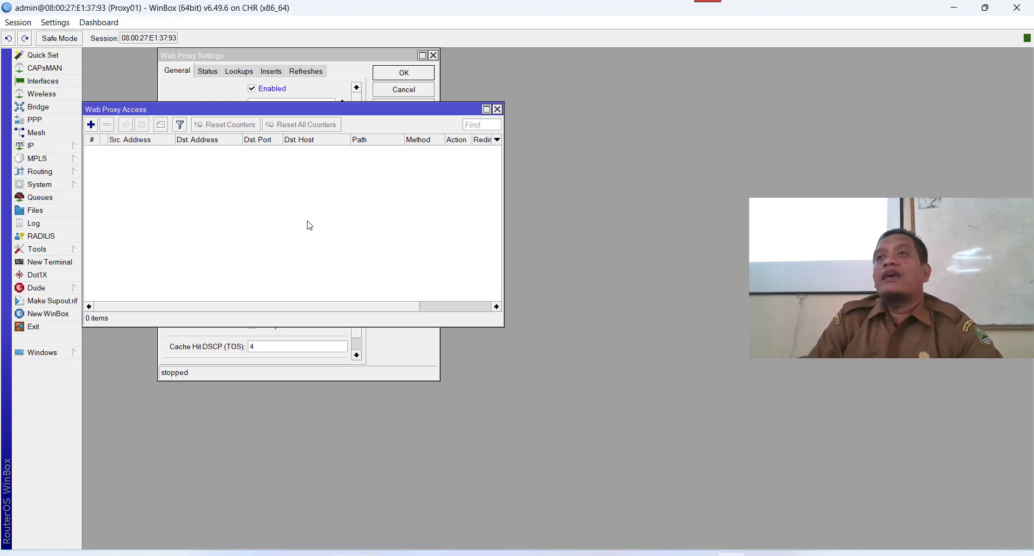
# Add a Web Proxy Access rule denying path *.mp4.
pyautogui.click(92, 126)
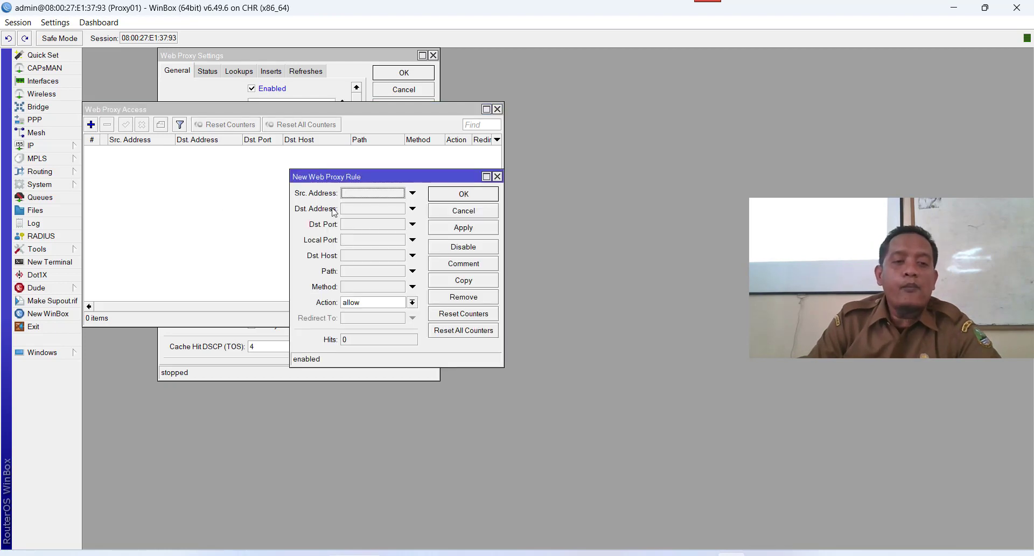
pyautogui.click(360, 272)
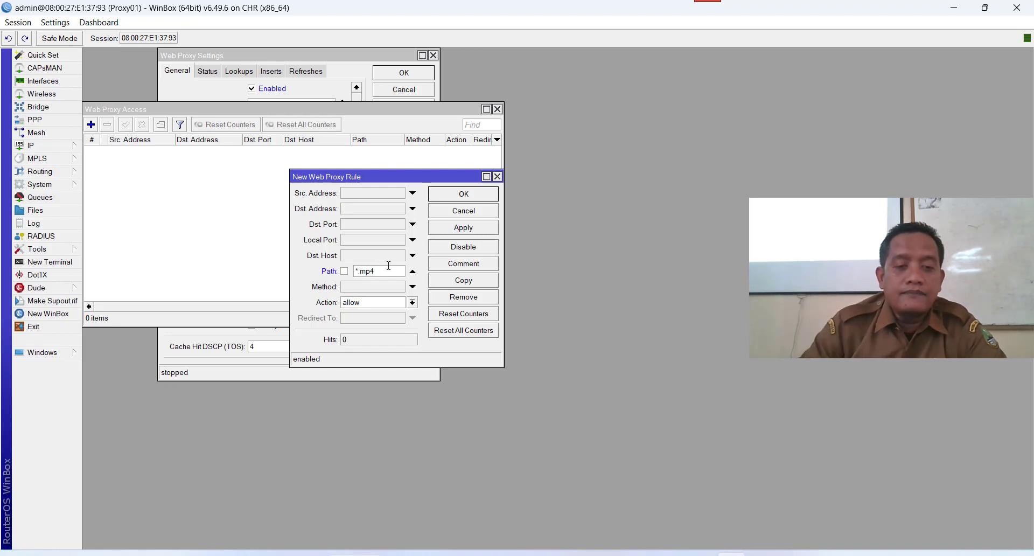
pyautogui.click(414, 303)
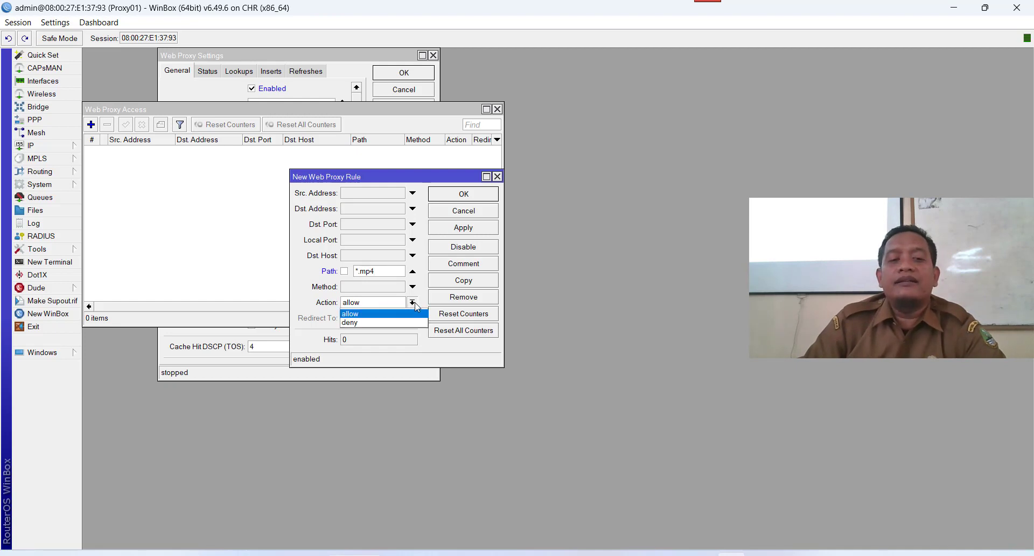
pyautogui.click(385, 323)
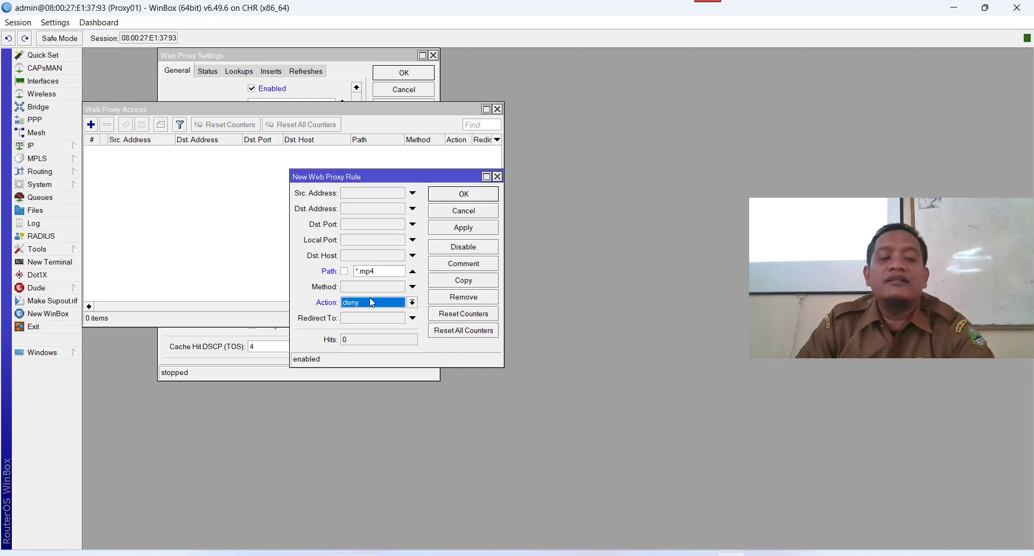
pyautogui.click(469, 228)
pyautogui.click(467, 195)
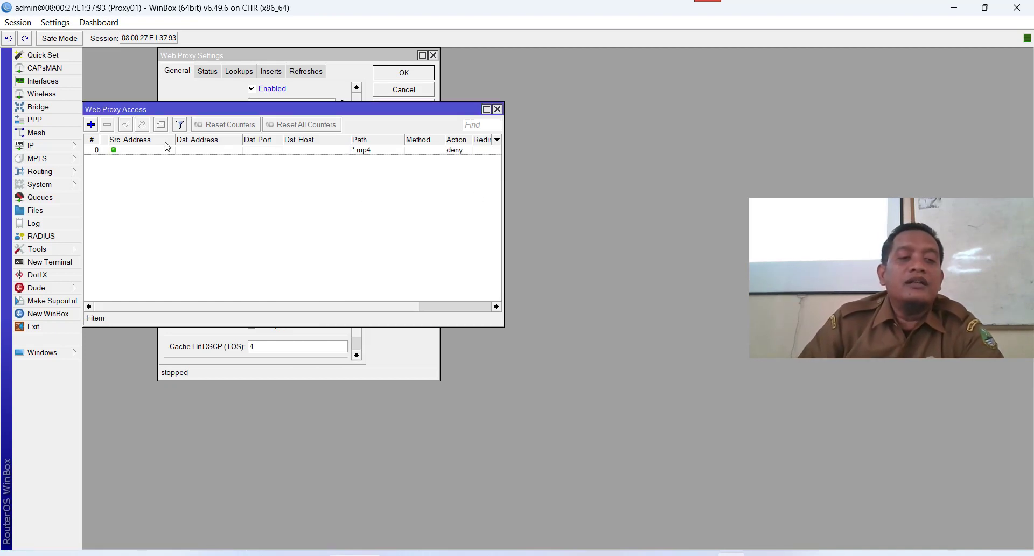
# Add a second proxy access rule for path *.pdf, which stays set to allow.
pyautogui.click(91, 125)
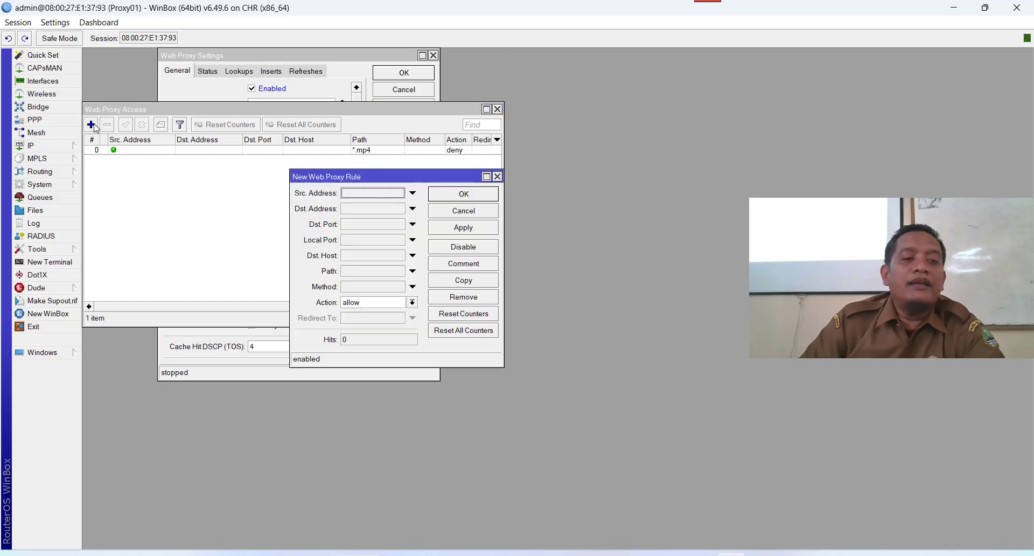
pyautogui.click(356, 271)
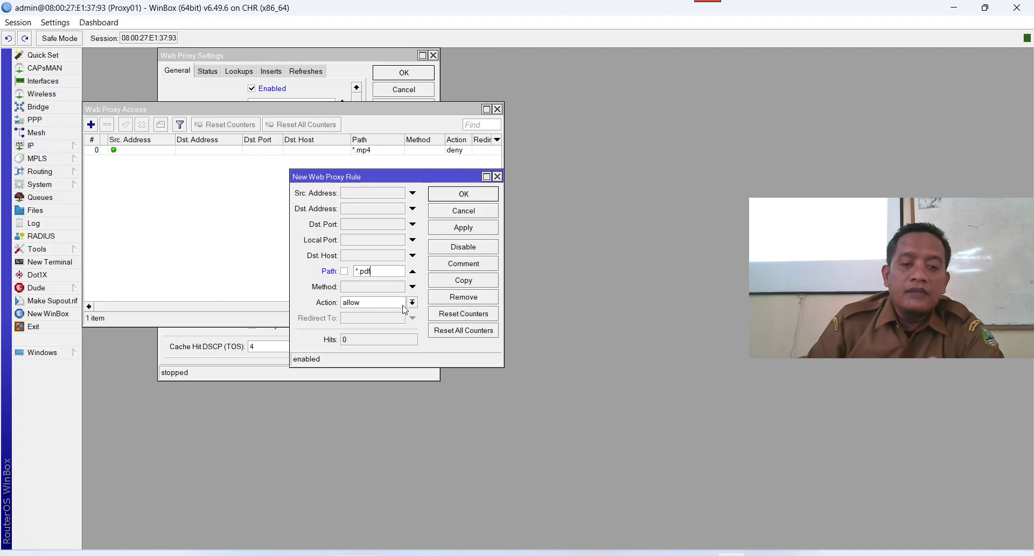
pyautogui.click(404, 305)
pyautogui.click(386, 327)
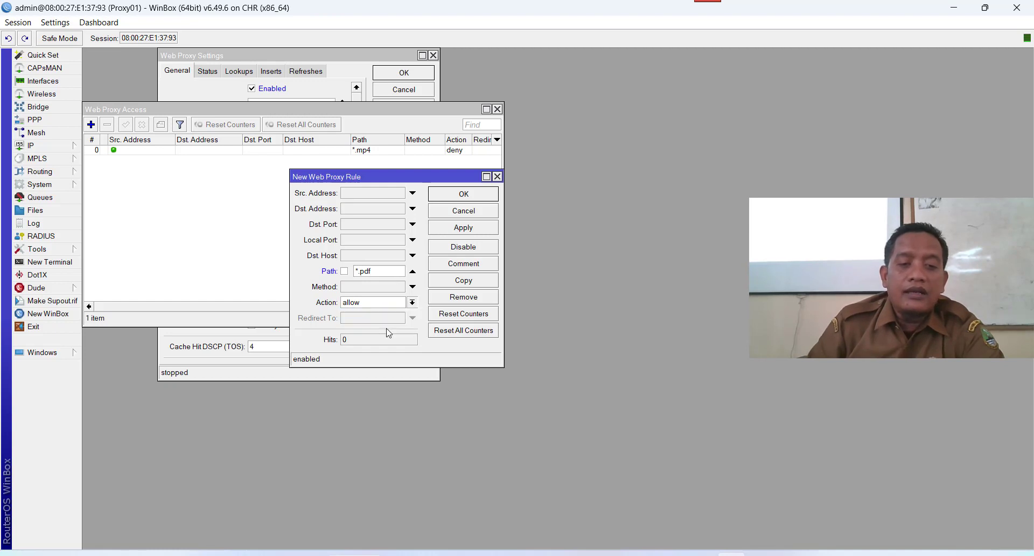
pyautogui.click(464, 229)
pyautogui.click(467, 196)
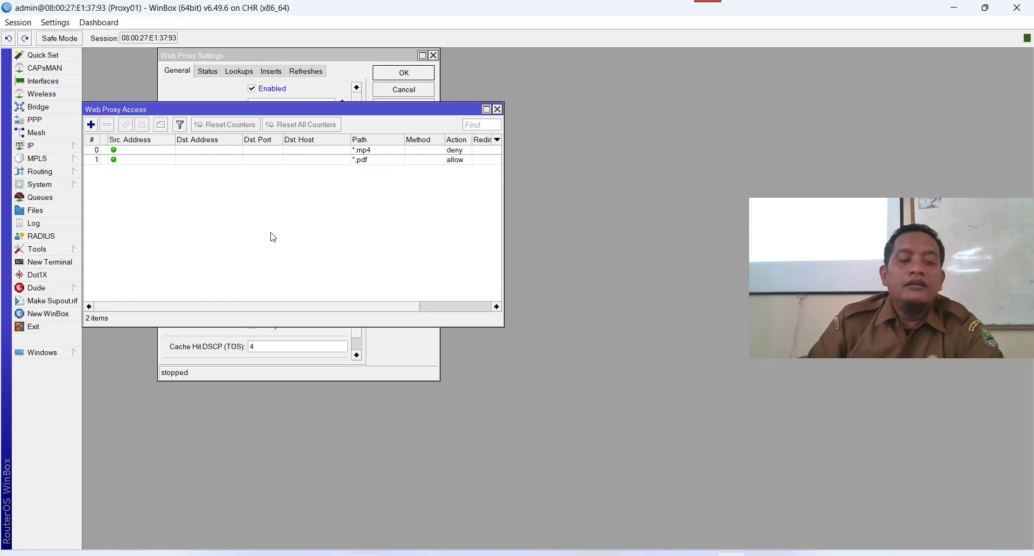
# Add a proxy access rule with Dst. Host *.linux.or.id and action deny.
pyautogui.click(91, 125)
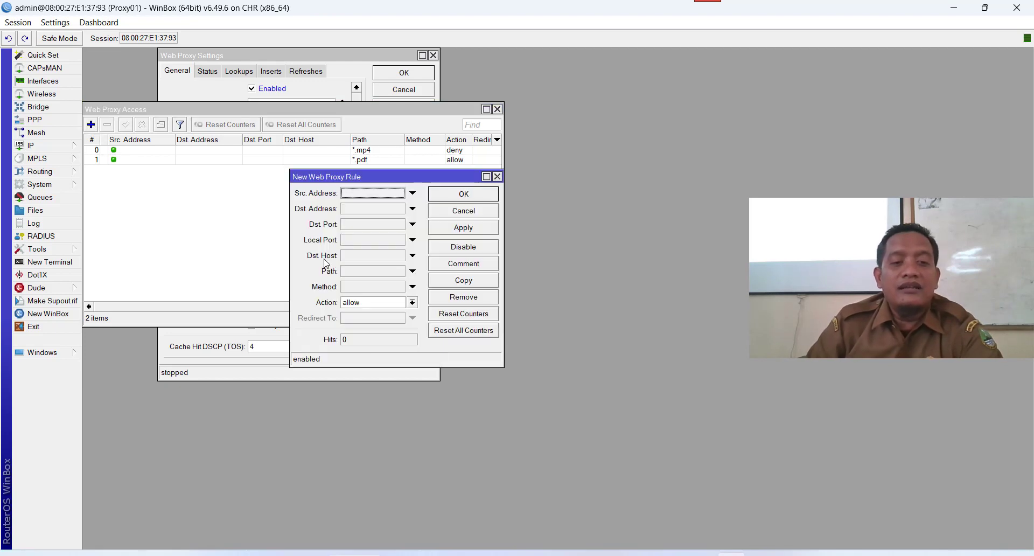
pyautogui.click(355, 258)
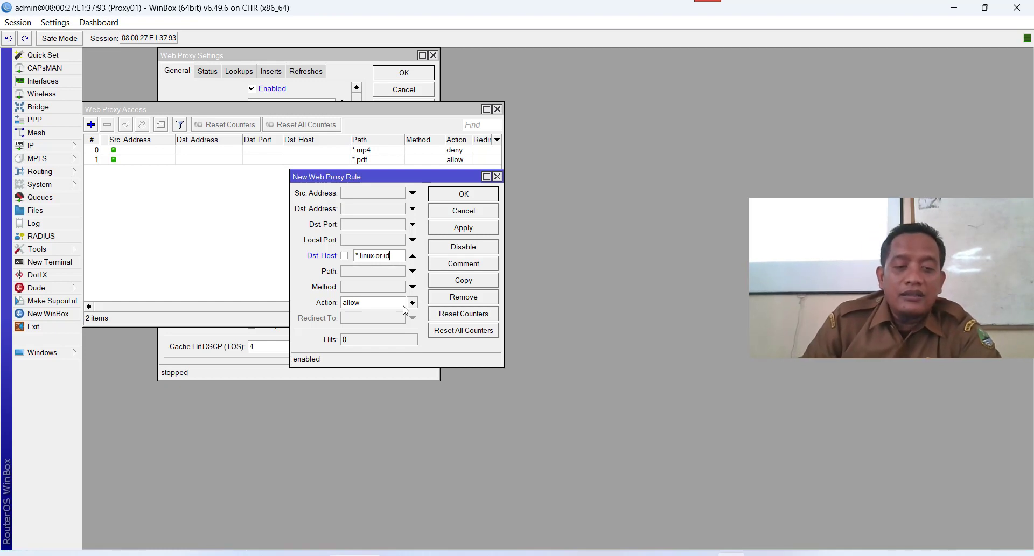
pyautogui.click(406, 304)
pyautogui.click(403, 322)
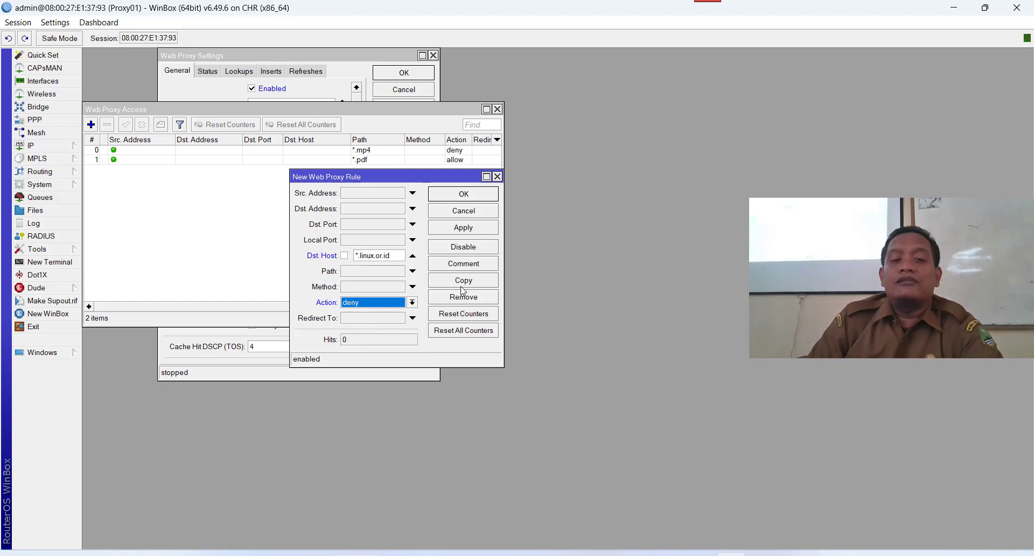
pyautogui.click(476, 231)
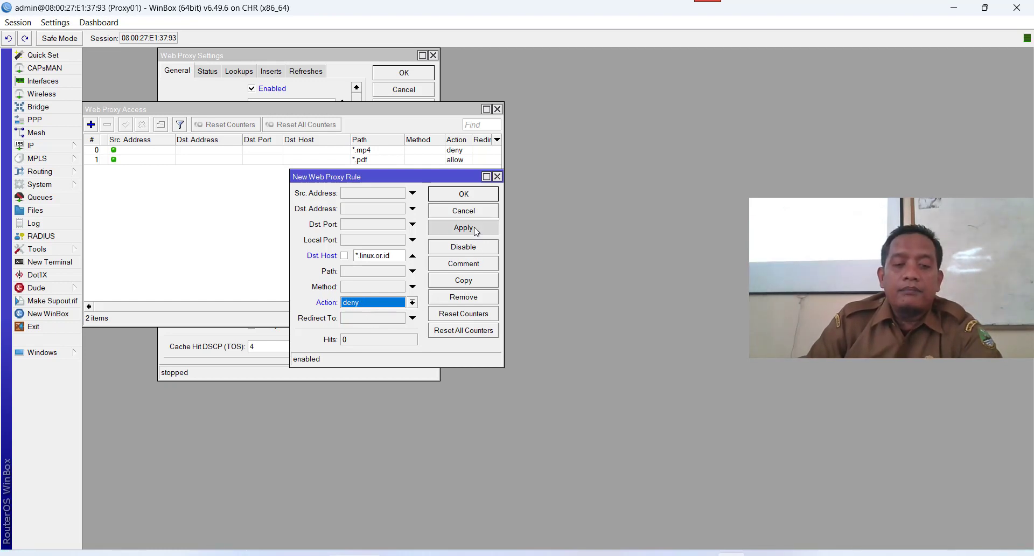
pyautogui.click(470, 198)
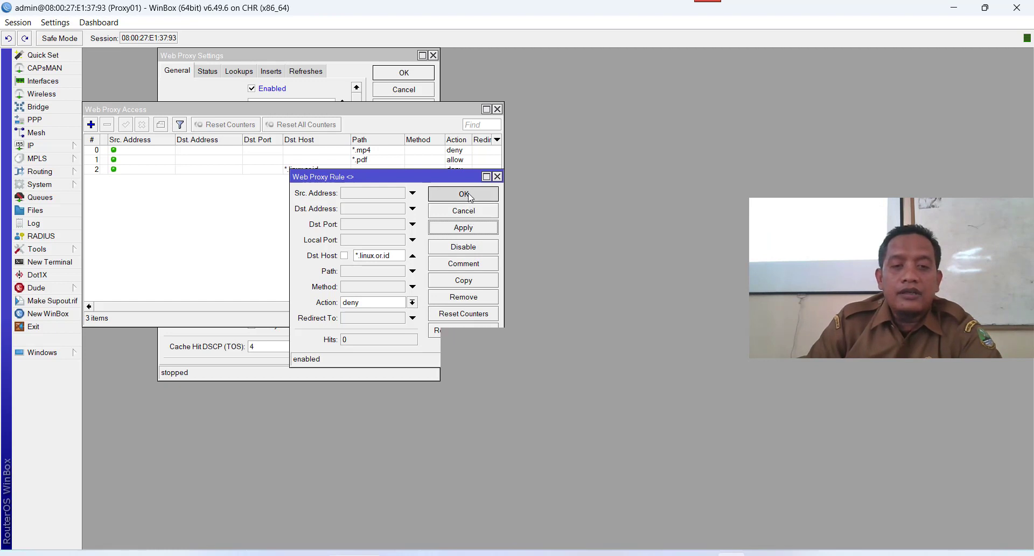
# Change the *.pdf proxy rule's action from allow to deny.
pyautogui.doubleClick(459, 162)
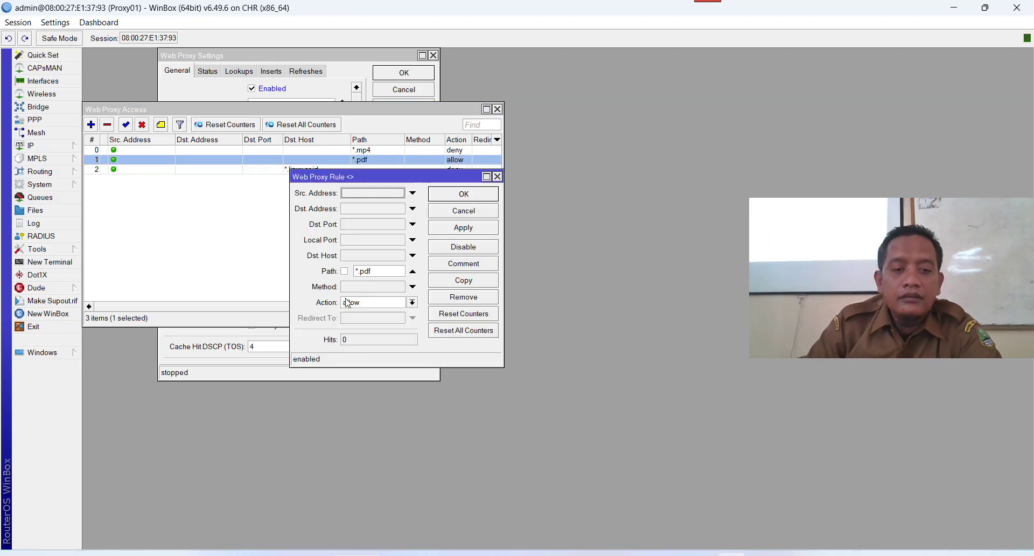
pyautogui.click(377, 303)
pyautogui.click(372, 323)
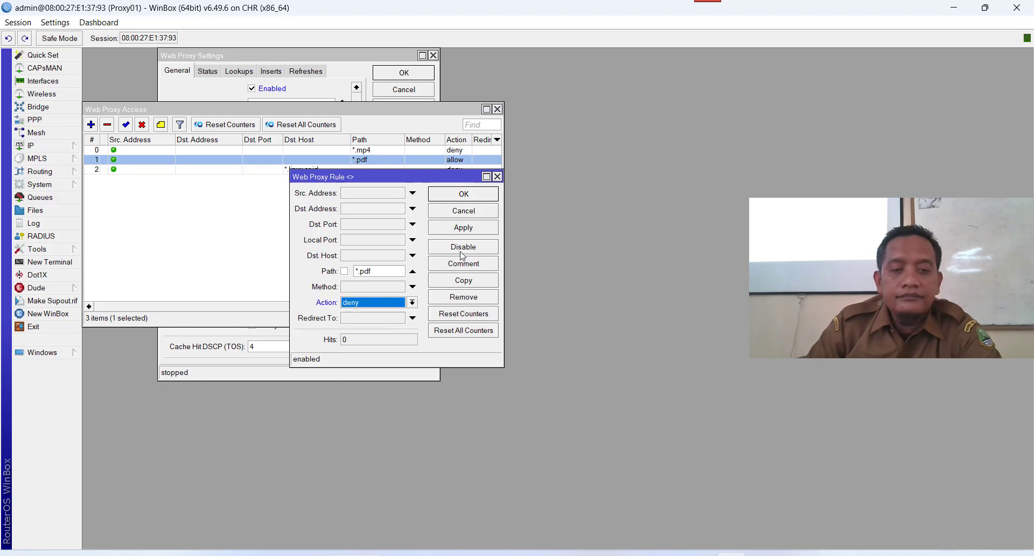
pyautogui.click(467, 231)
pyautogui.click(468, 195)
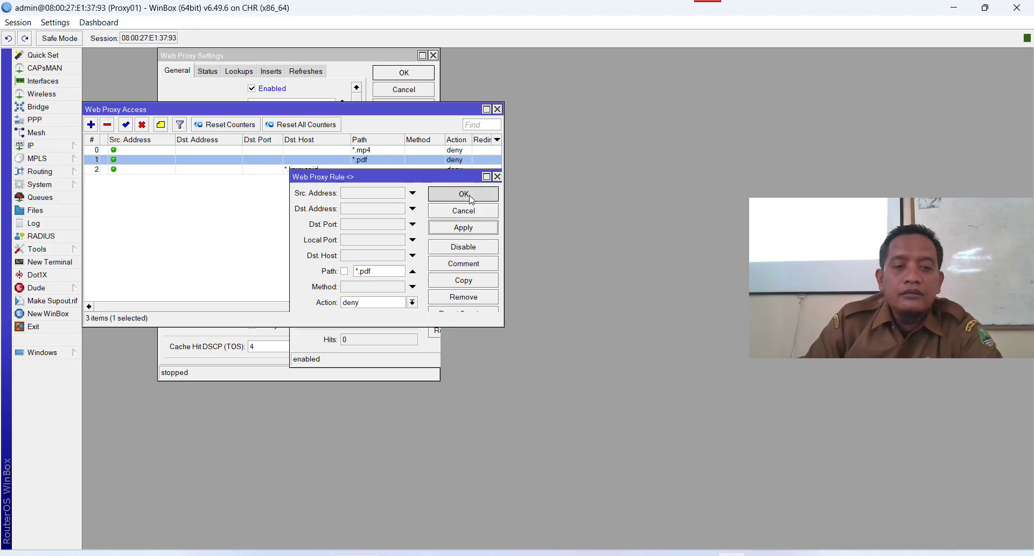
# Close the Web Proxy Access list and move Web Proxy Settings aside.
pyautogui.click(498, 109)
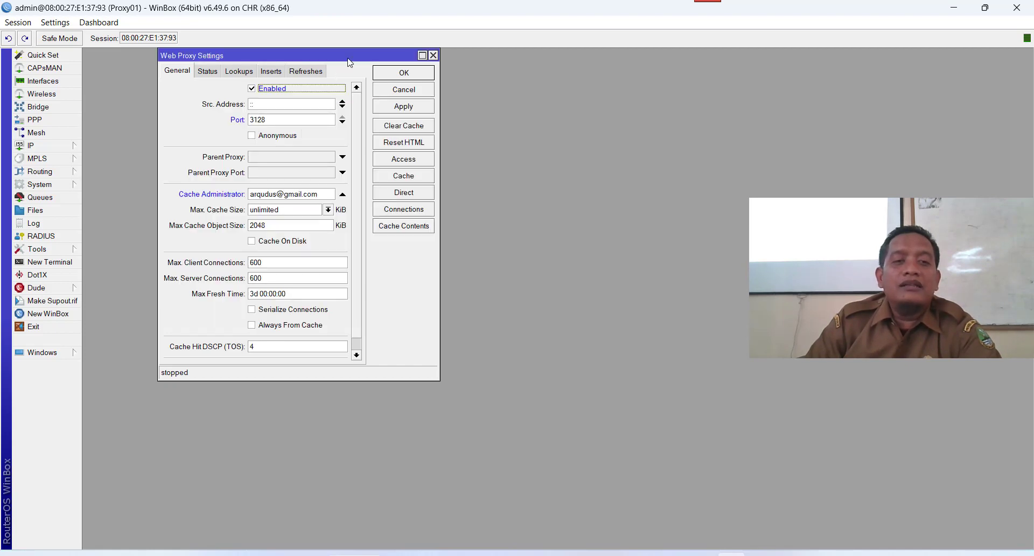
pyautogui.moveTo(345, 55); pyautogui.dragTo(291, 78)
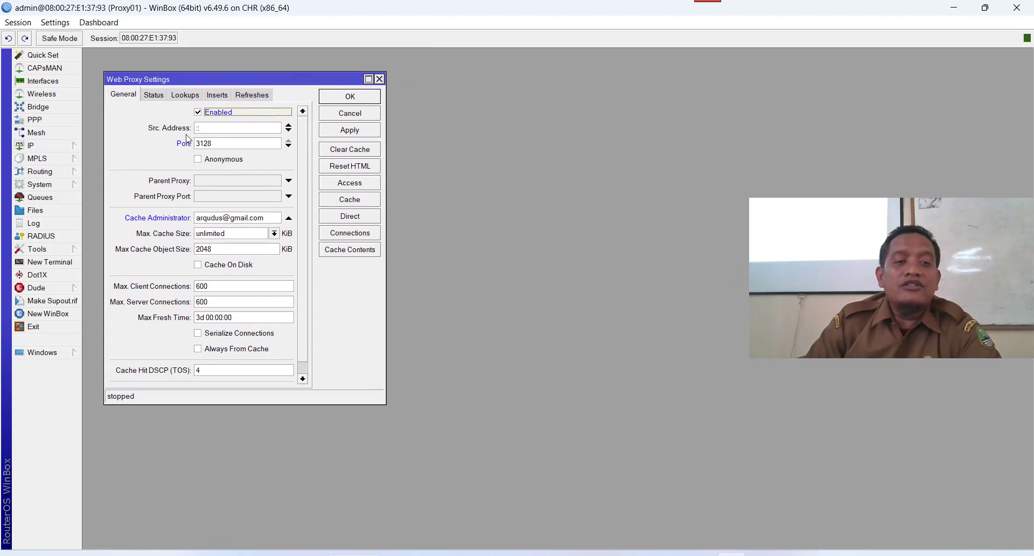
pyautogui.click(50, 145)
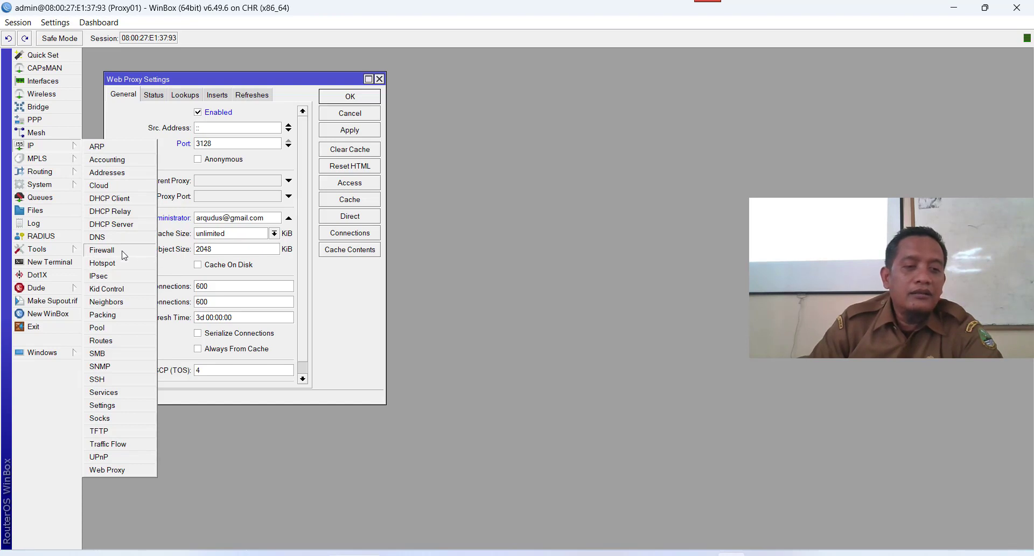
# Open IP > Firewall and start a NAT rule with chain dstnat and protocol 6 (tcp).
pyautogui.click(125, 253)
pyautogui.moveTo(304, 54); pyautogui.dragTo(626, 81)
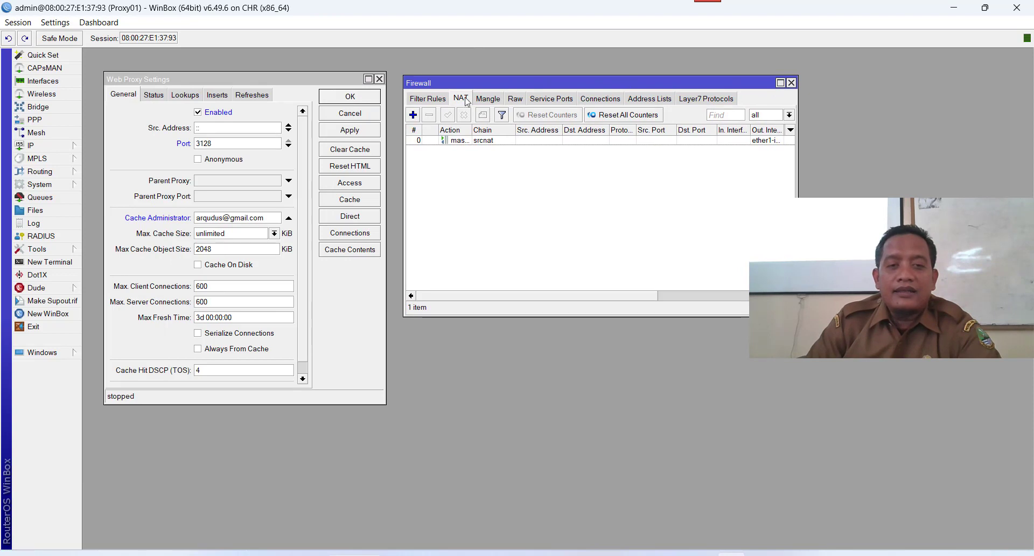
pyautogui.click(413, 115)
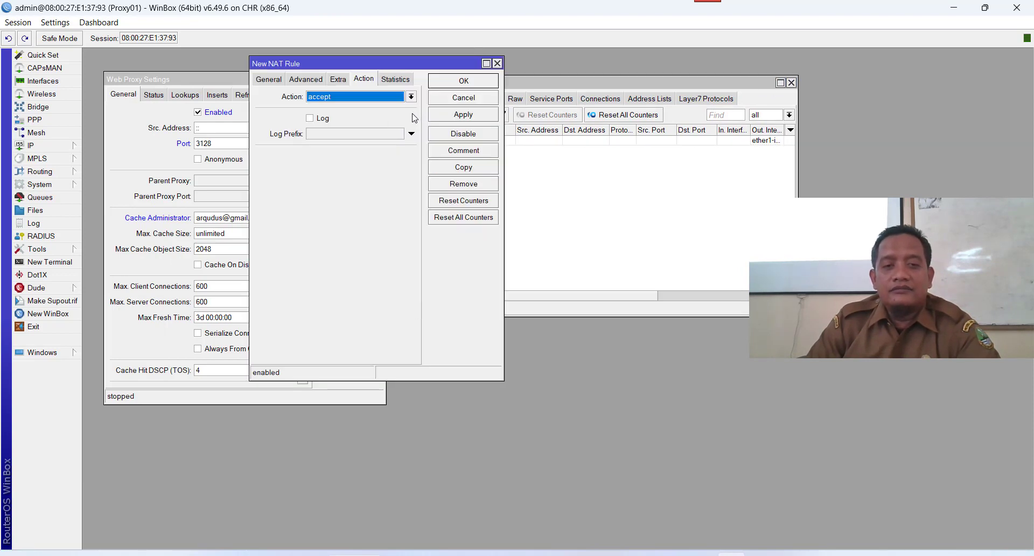
pyautogui.click(269, 80)
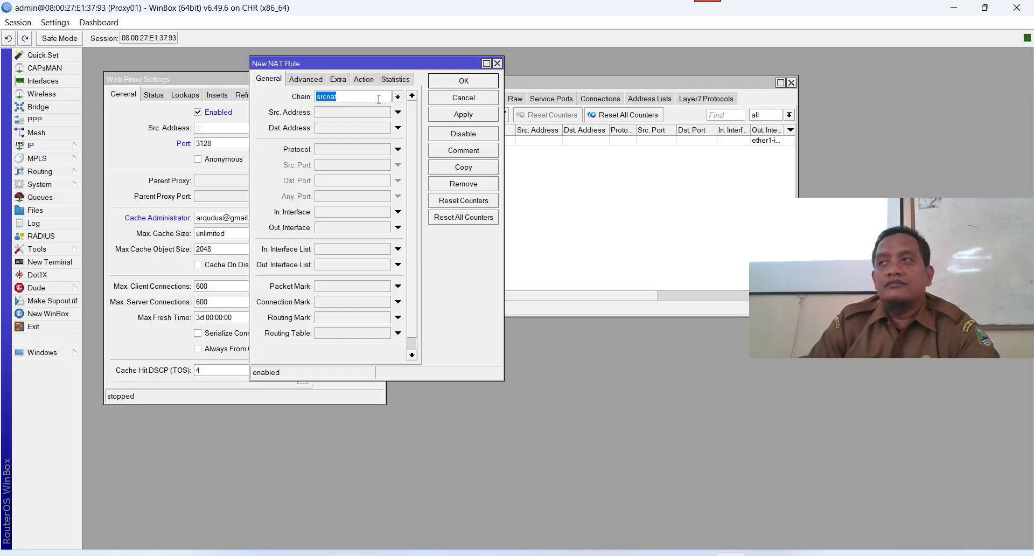
pyautogui.click(399, 97)
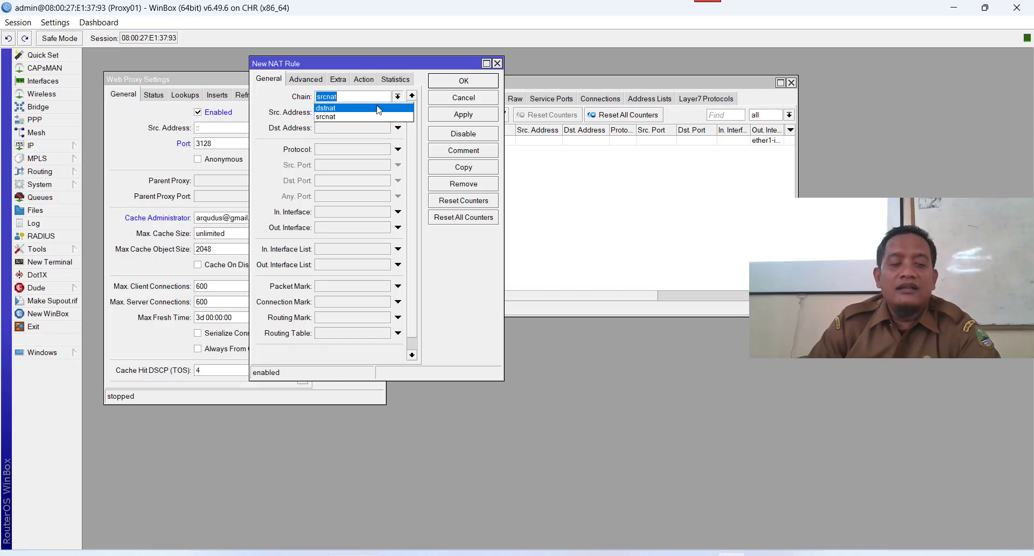
pyautogui.click(379, 110)
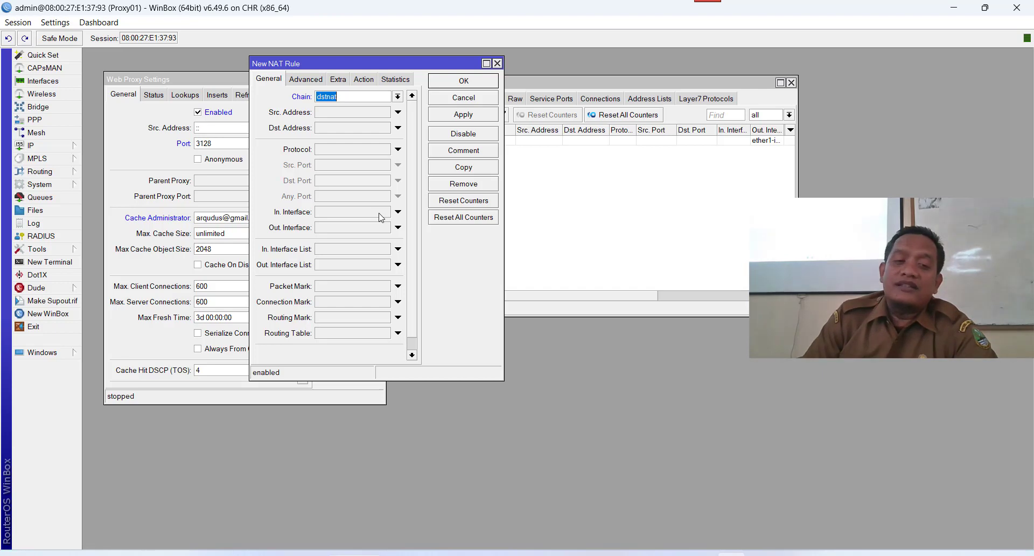
pyautogui.click(341, 151)
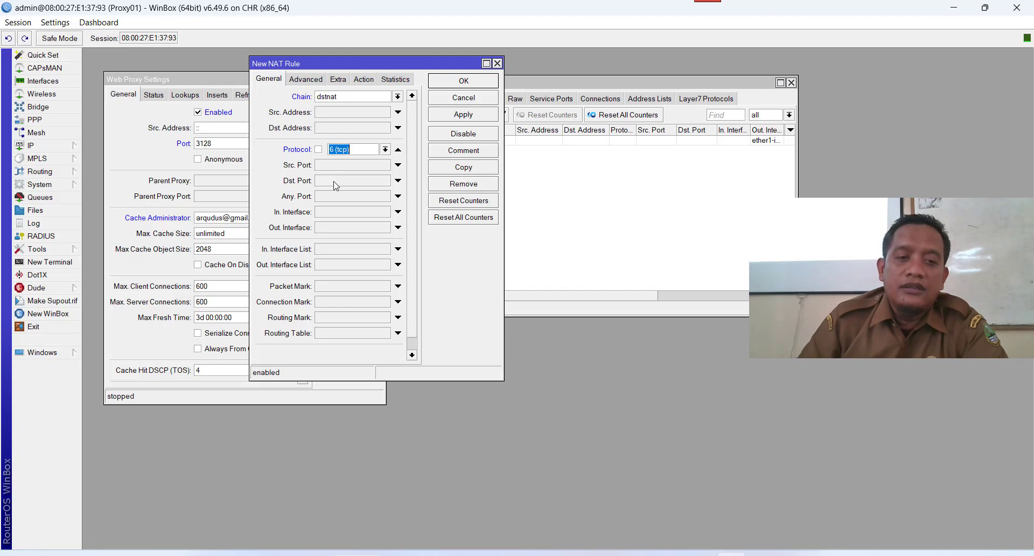
# Match Dst. Port 80,8080 and In. Interface ether2-lan01, dropping the interface-list condition.
pyautogui.click(336, 181)
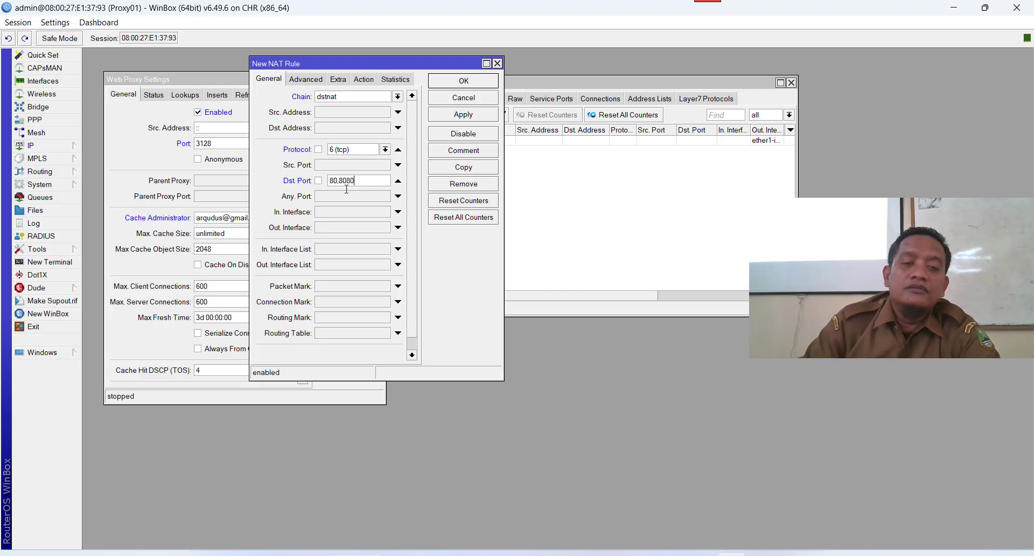
pyautogui.click(334, 251)
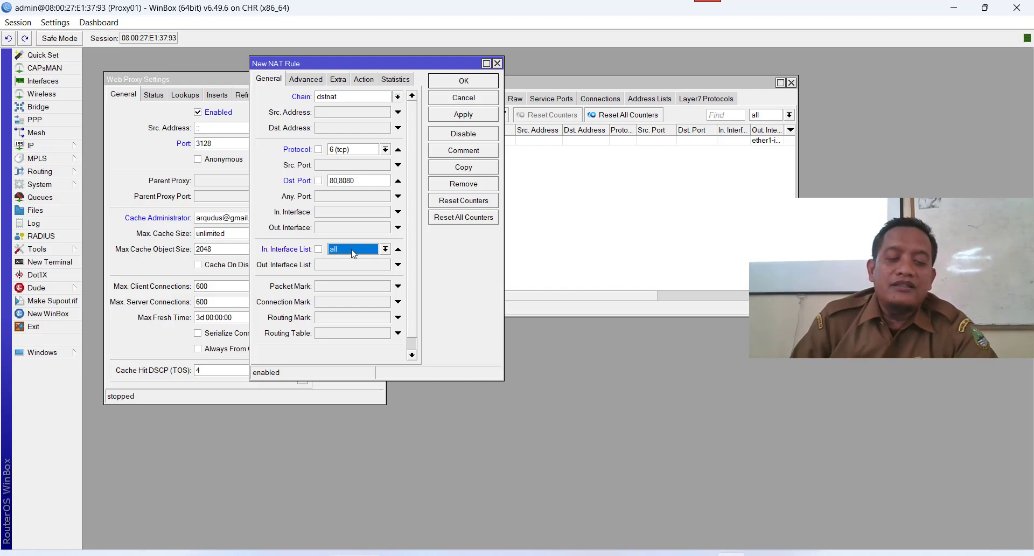
pyautogui.click(388, 250)
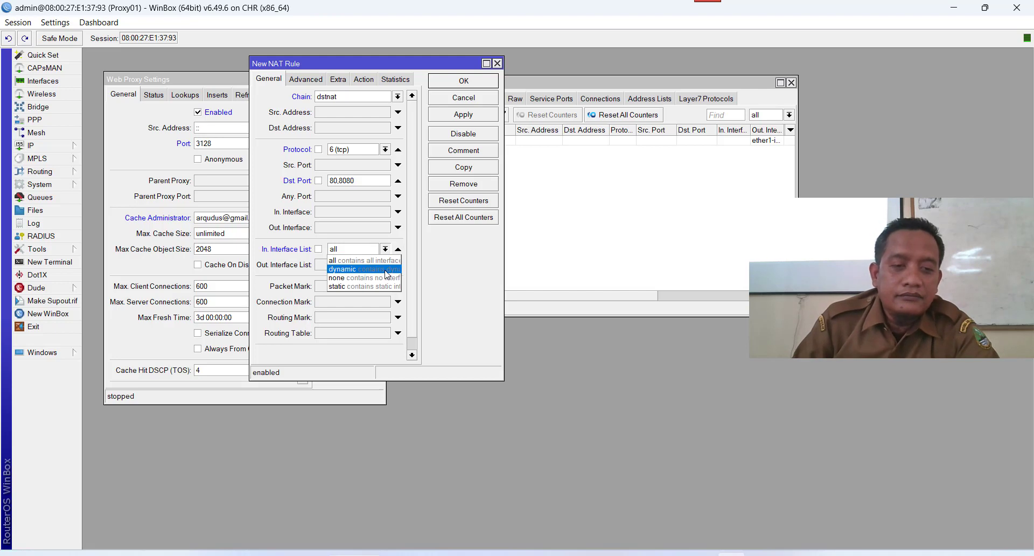
pyautogui.click(458, 260)
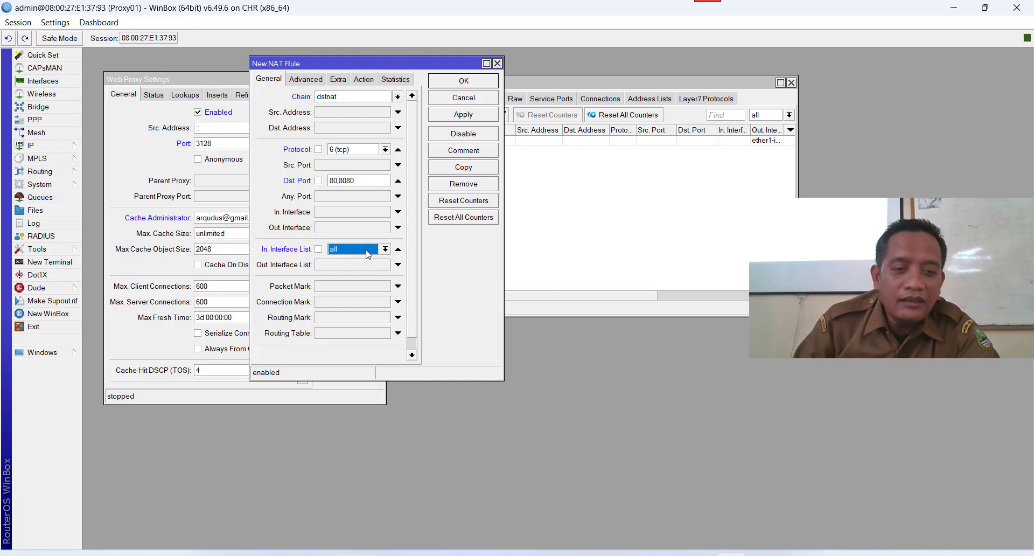
pyautogui.press('BackSpace')
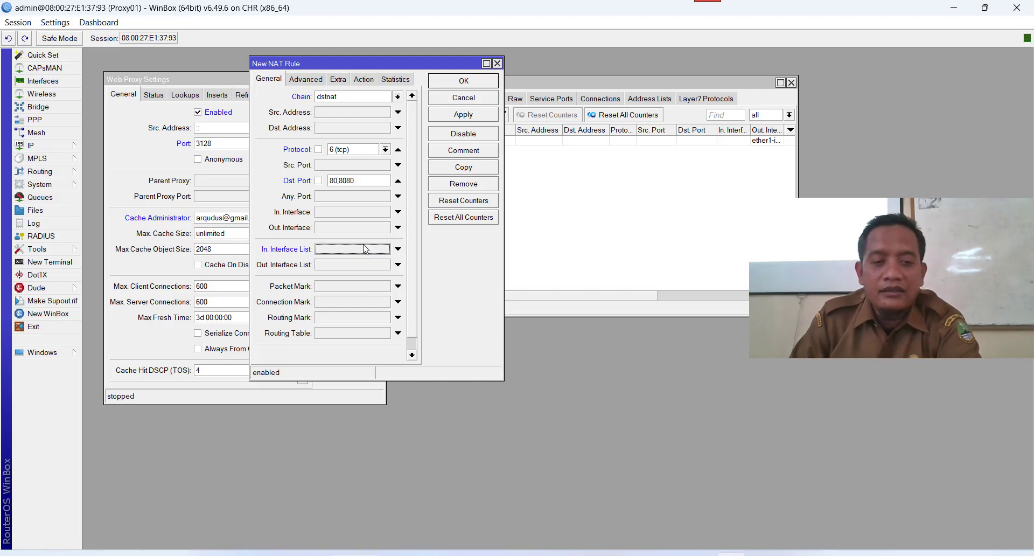
pyautogui.click(327, 215)
pyautogui.click(385, 212)
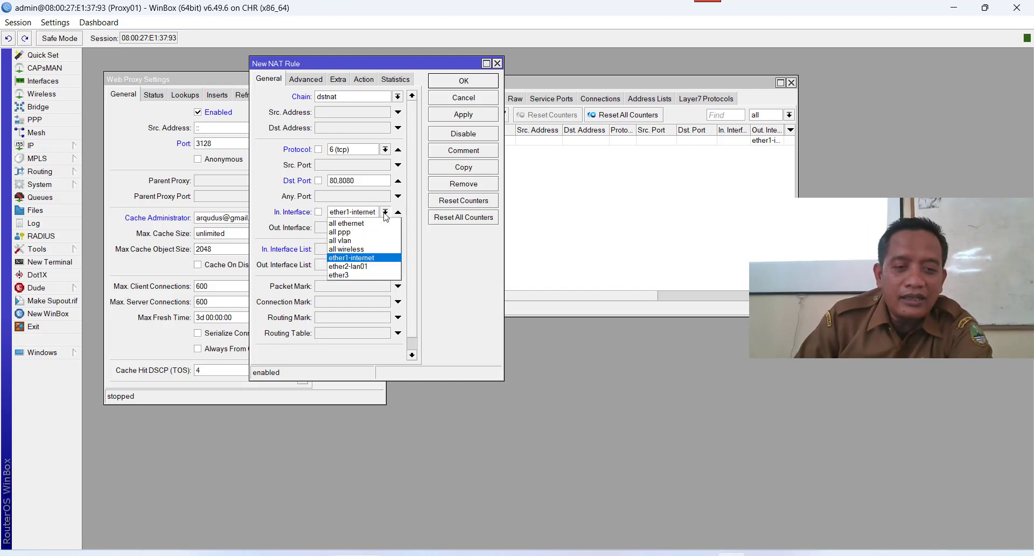
pyautogui.click(377, 266)
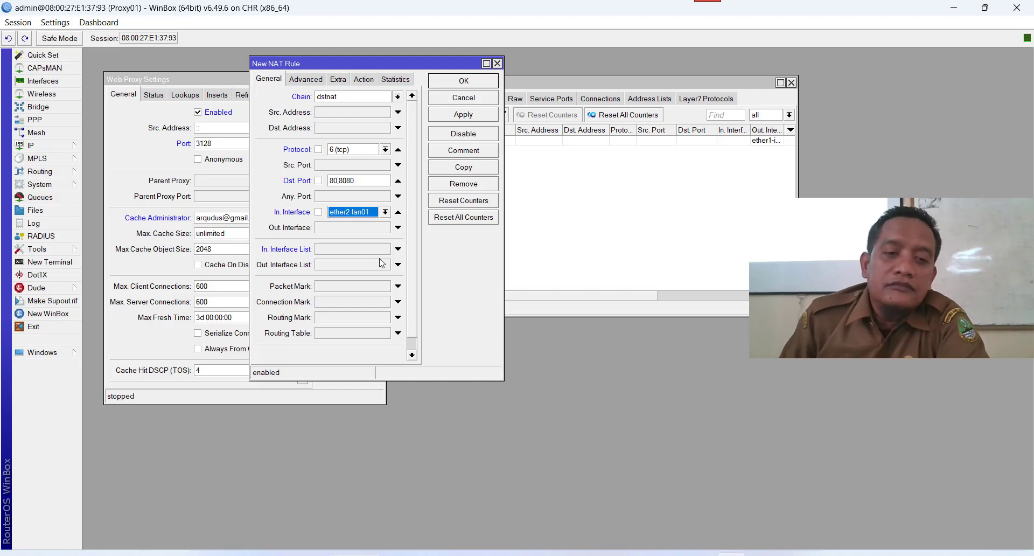
pyautogui.click(364, 80)
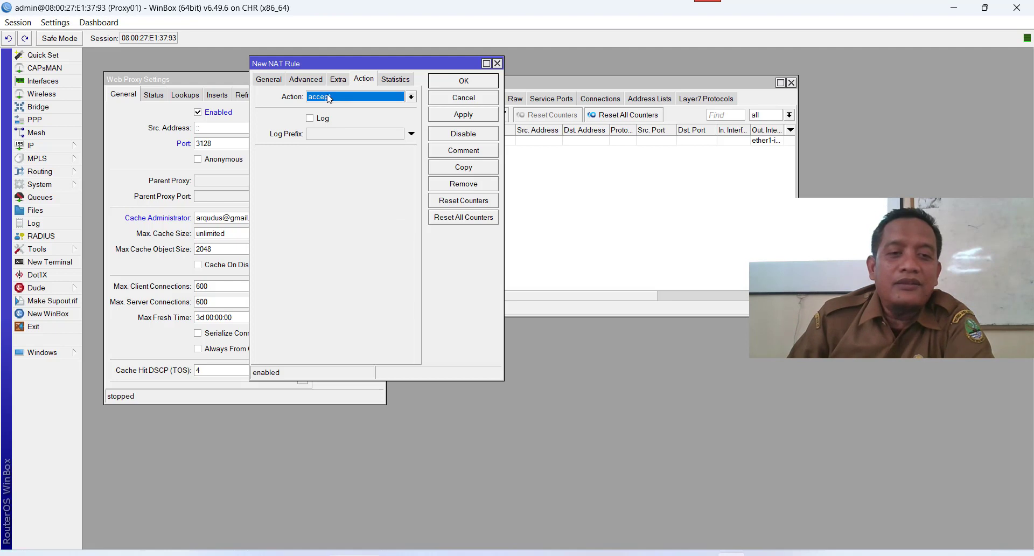
# Set the rule's action to redirect to port 3128, save it, and minimize WinBox.
pyautogui.click(330, 98)
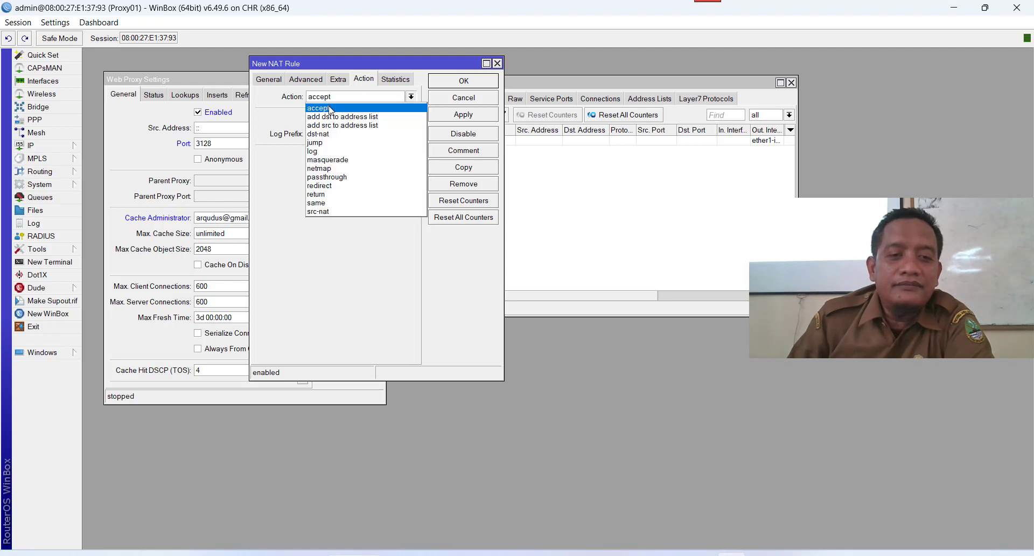
pyautogui.click(337, 189)
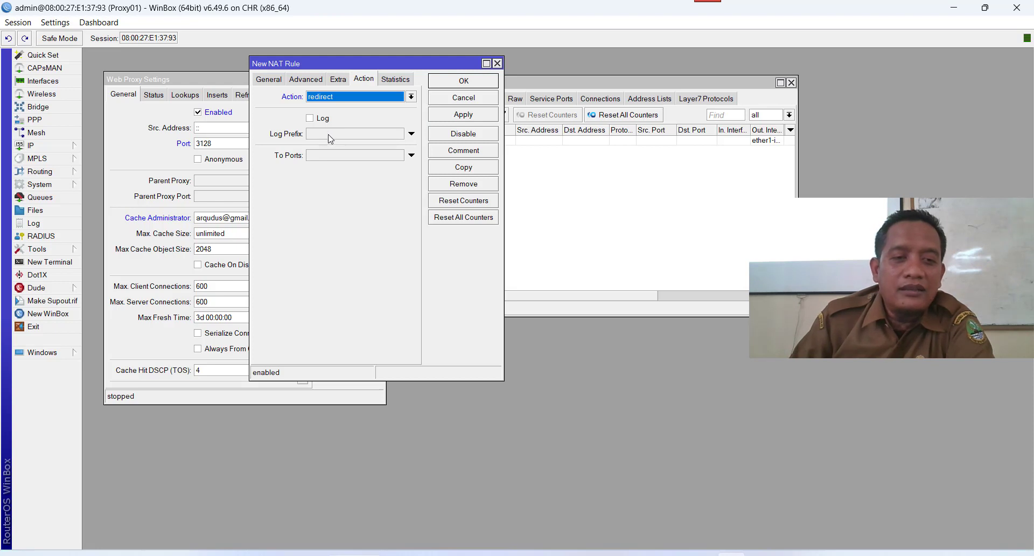
pyautogui.click(330, 156)
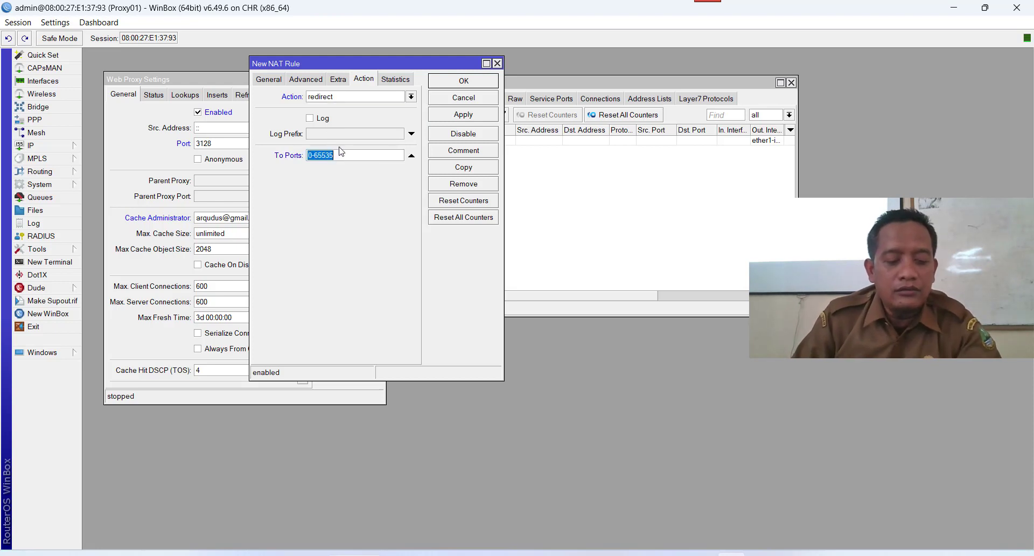
pyautogui.write('3128')
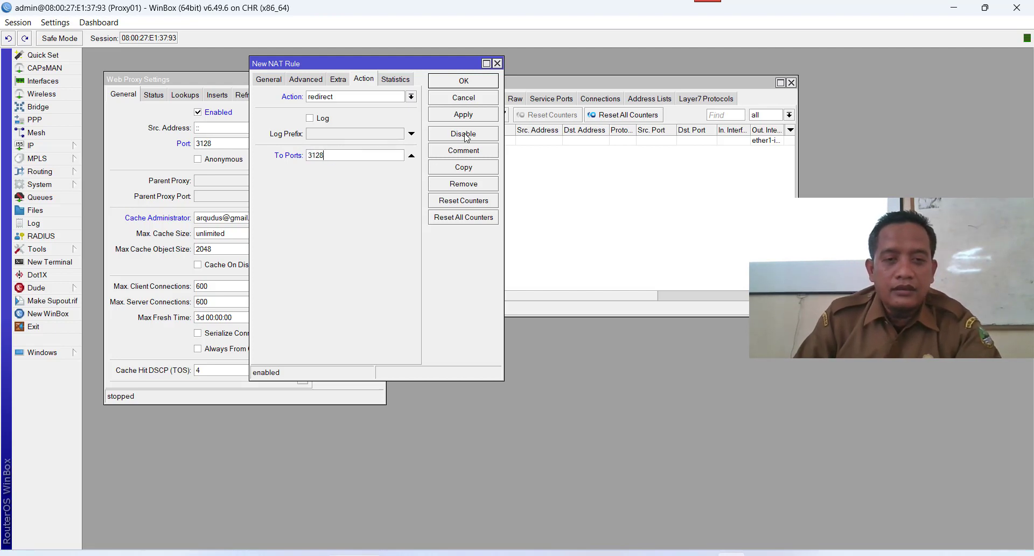
pyautogui.click(466, 115)
pyautogui.click(465, 81)
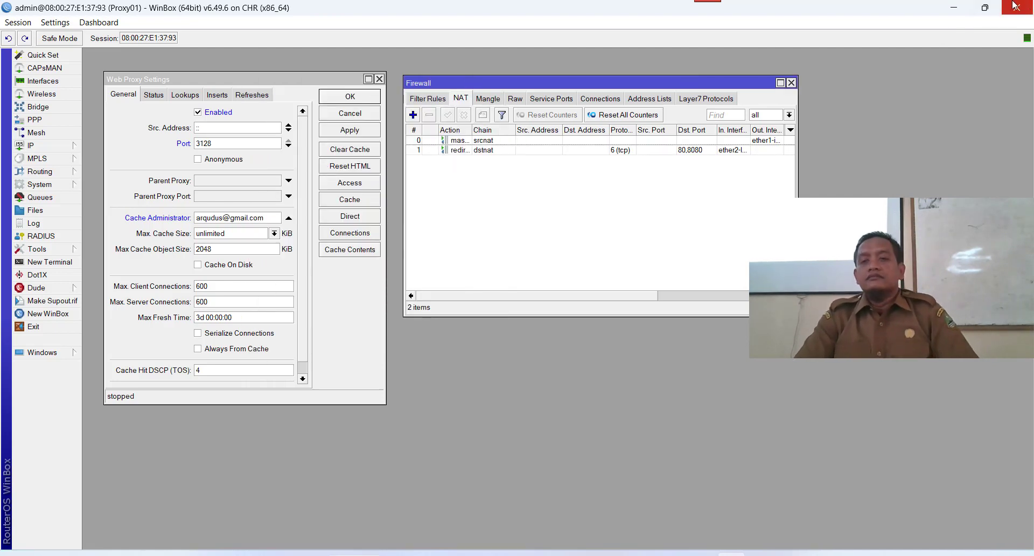
pyautogui.click(956, 12)
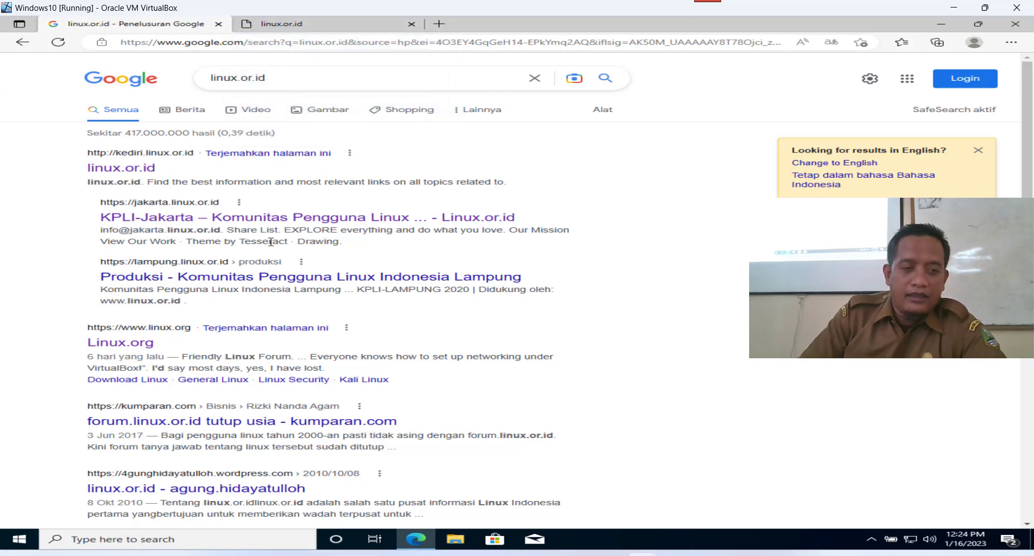
# Open kediri.linux.or.id in a new tab, see it refuse to connect, return to Google.
pyautogui.rightClick(135, 154)
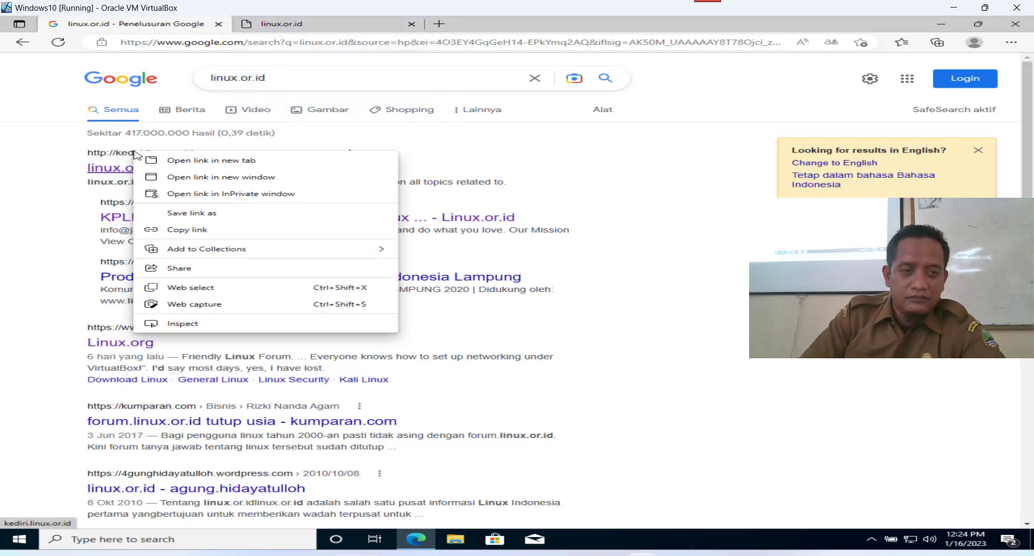
pyautogui.click(192, 161)
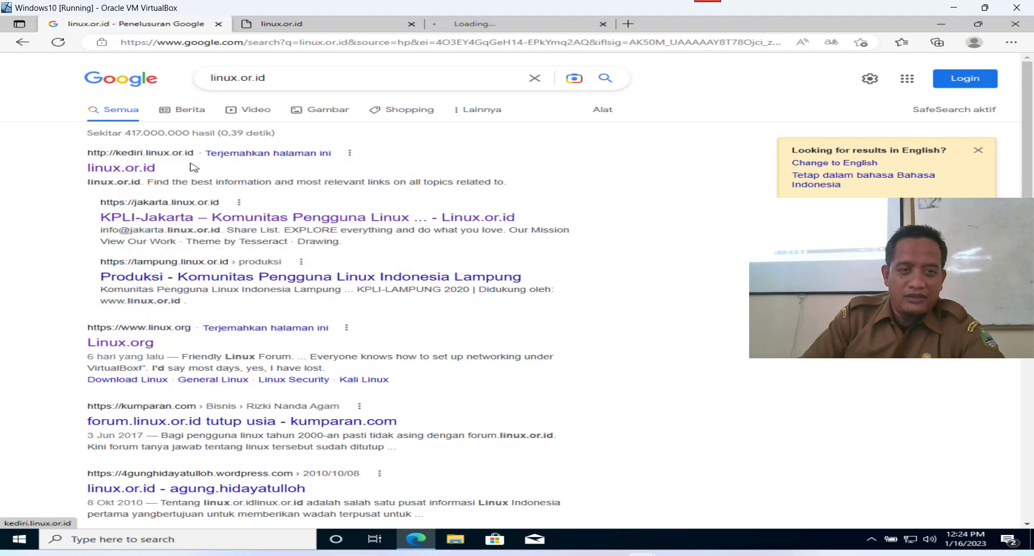
pyautogui.click(511, 30)
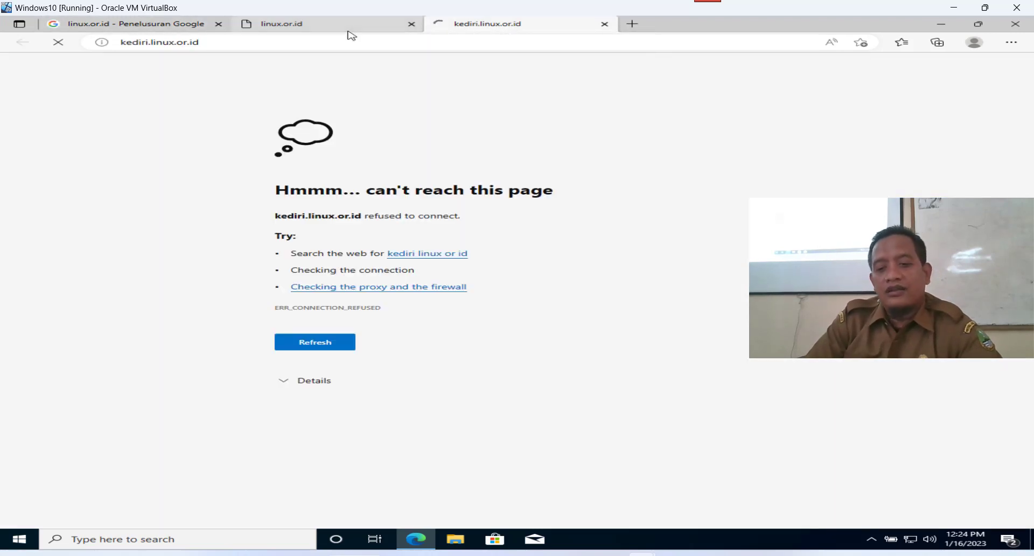
pyautogui.moveTo(351, 35)
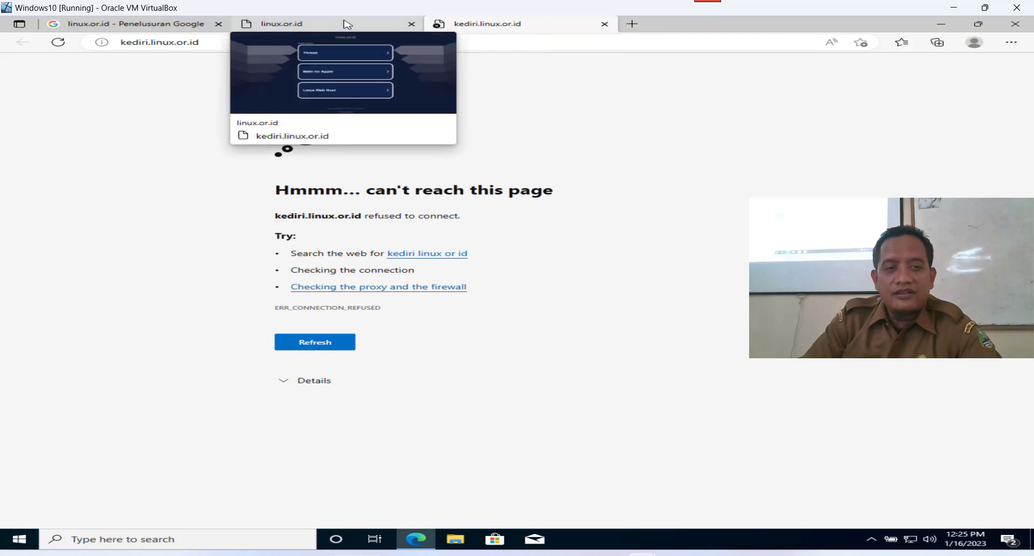
pyautogui.click(339, 24)
pyautogui.click(177, 31)
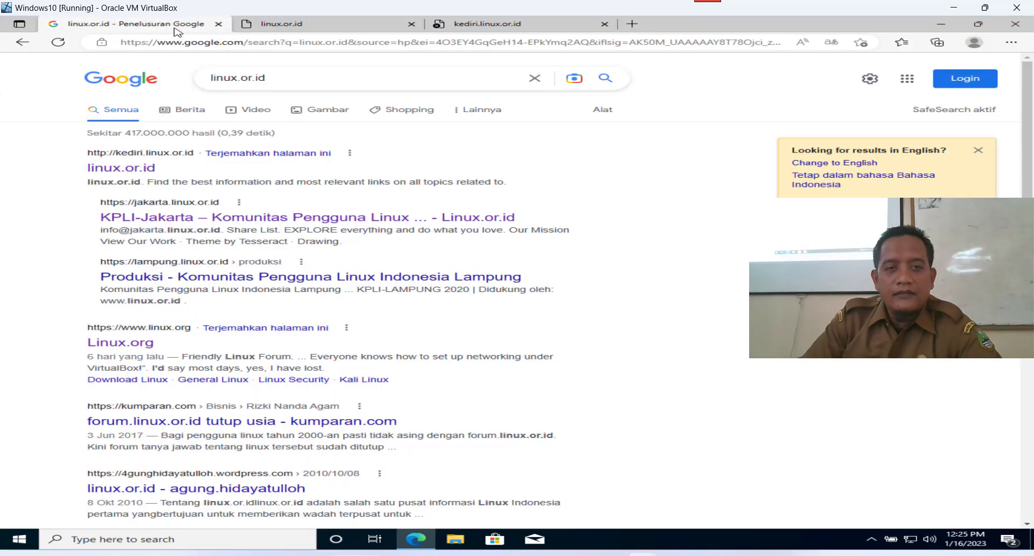
pyautogui.click(1011, 42)
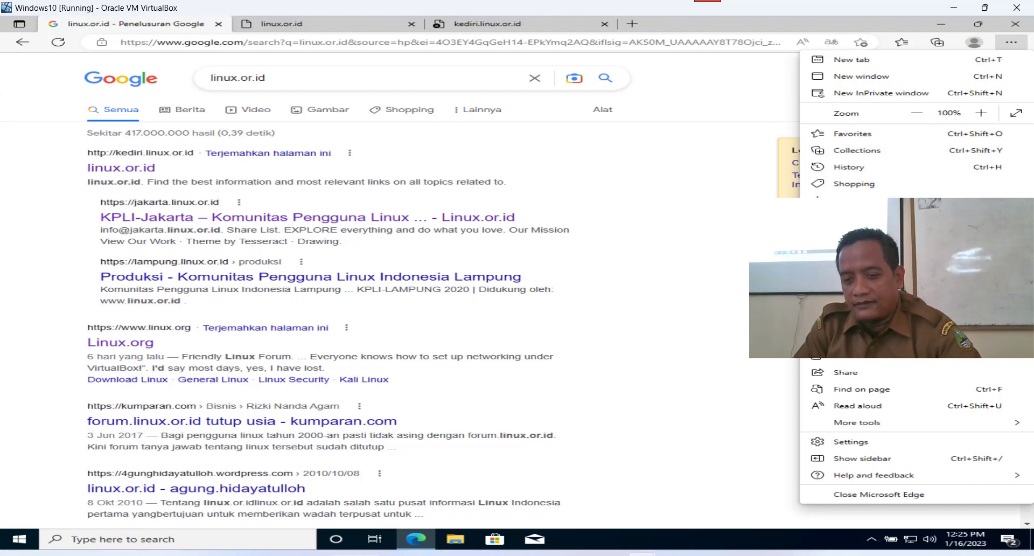
# Clear last hour's history, cookies and cached files, then close the kediri and Settings tabs.
pyautogui.click(905, 443)
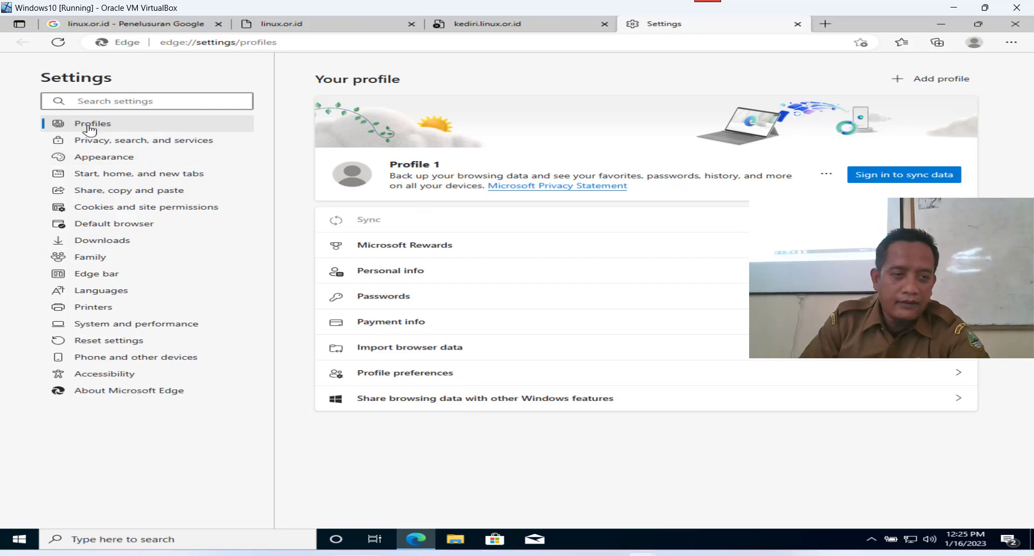
pyautogui.click(98, 141)
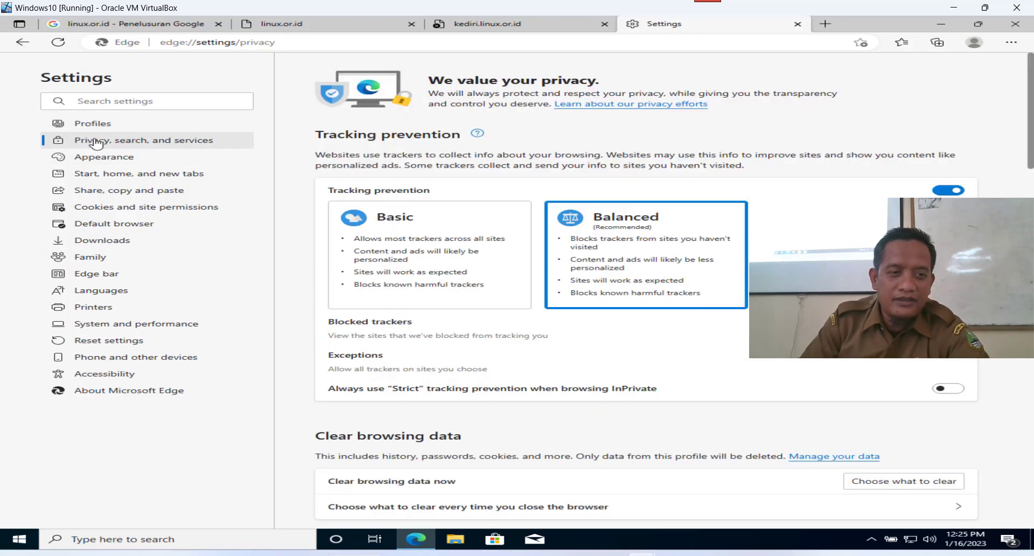
pyautogui.scroll(-5, 674, 323)
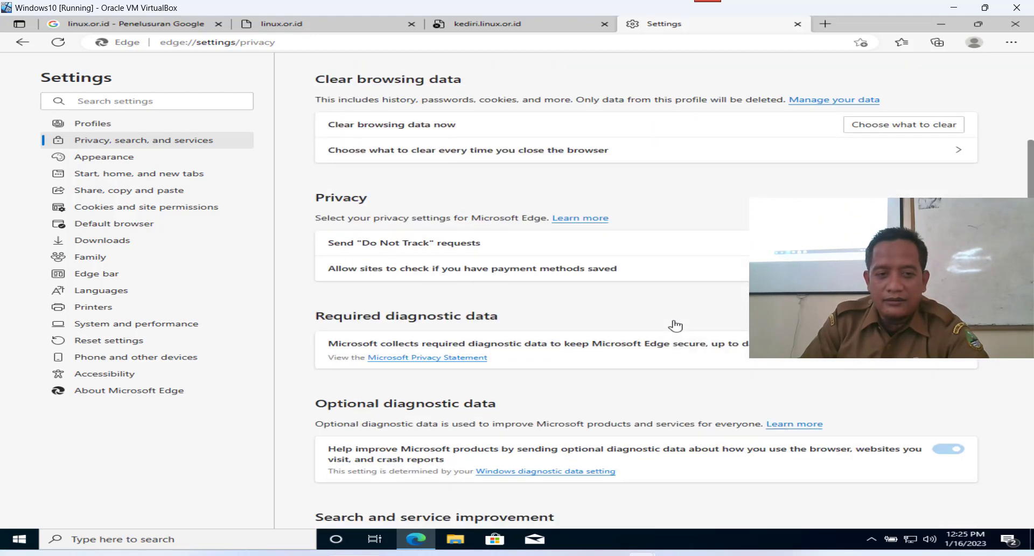
pyautogui.click(898, 127)
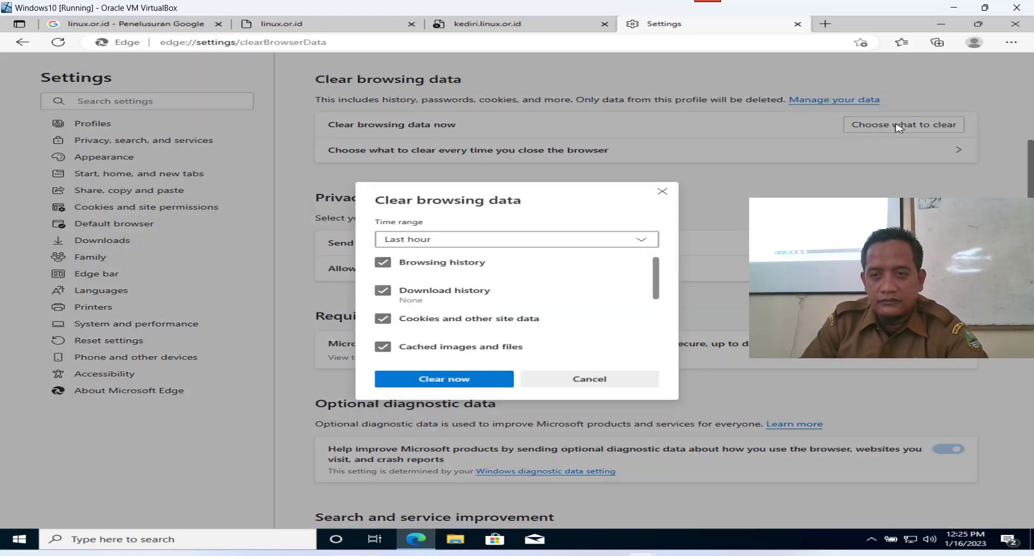
pyautogui.click(448, 389)
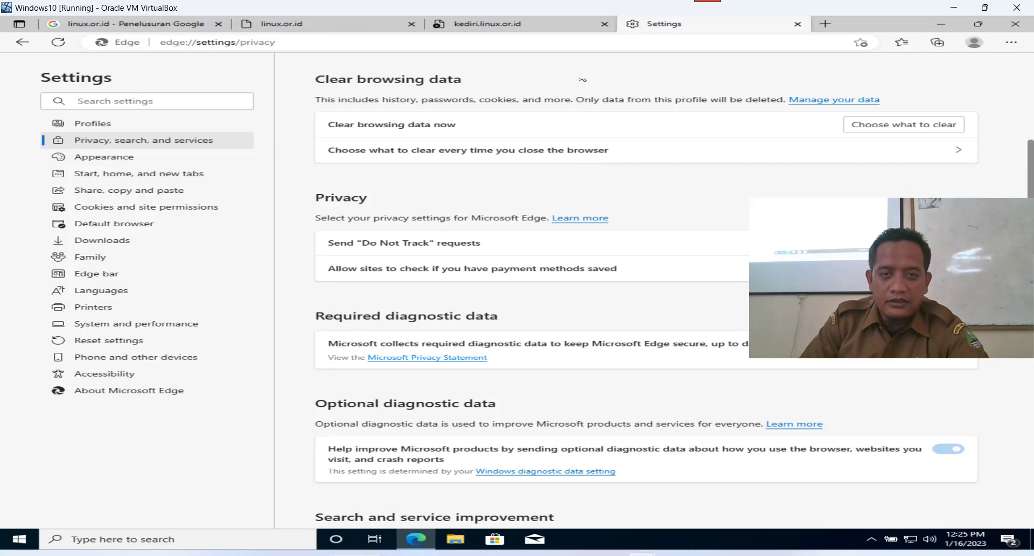
pyautogui.click(605, 24)
pyautogui.click(604, 24)
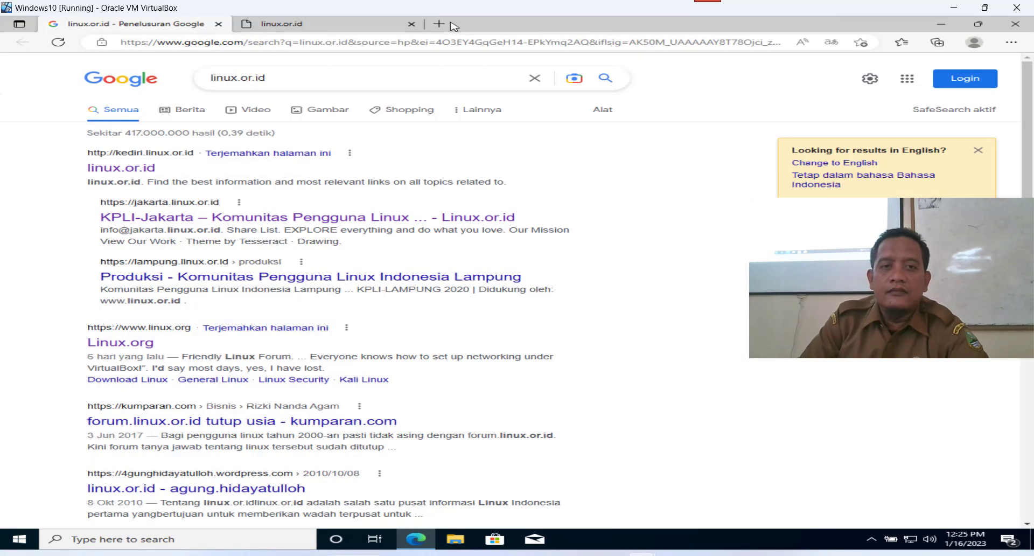
# Close the linux.or.id tab, reload the Google results, and reopen kediri.linux.or.id in a new tab.
pyautogui.click(411, 23)
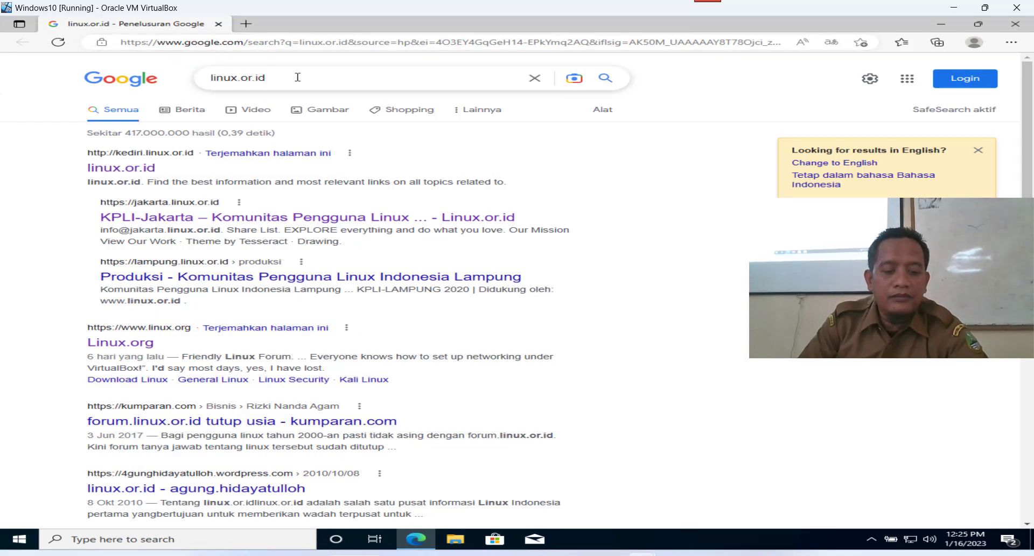
pyautogui.press('F5')
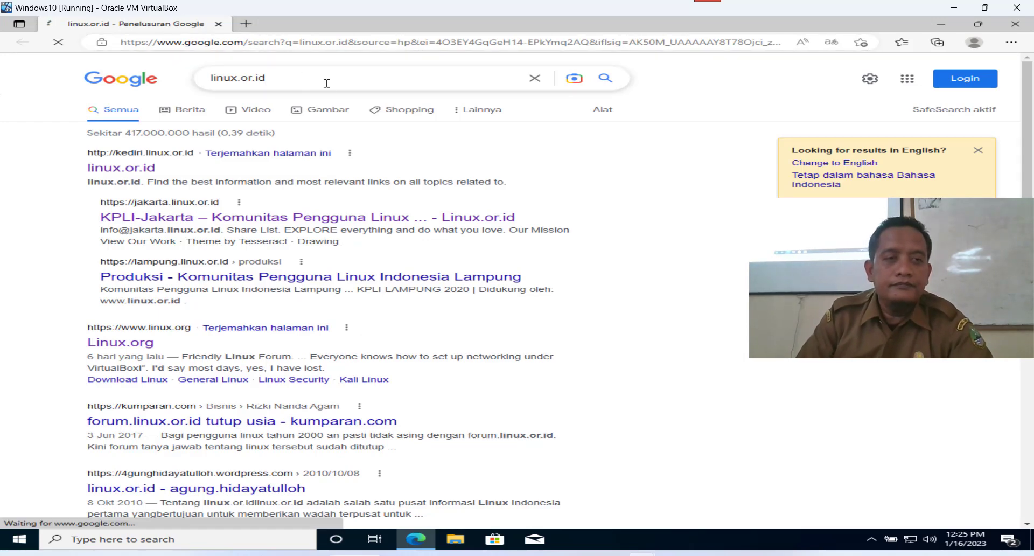
pyautogui.rightClick(135, 160)
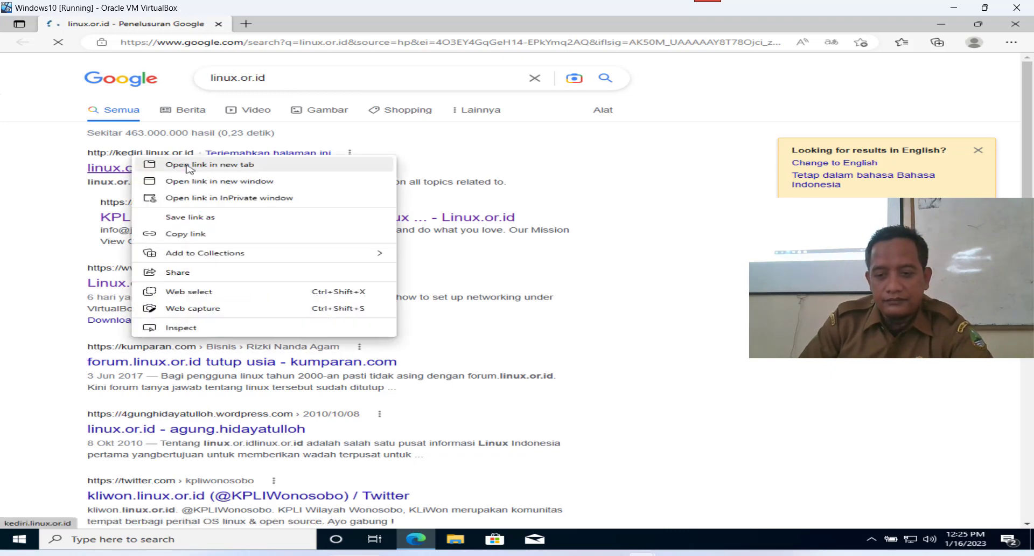
pyautogui.click(188, 166)
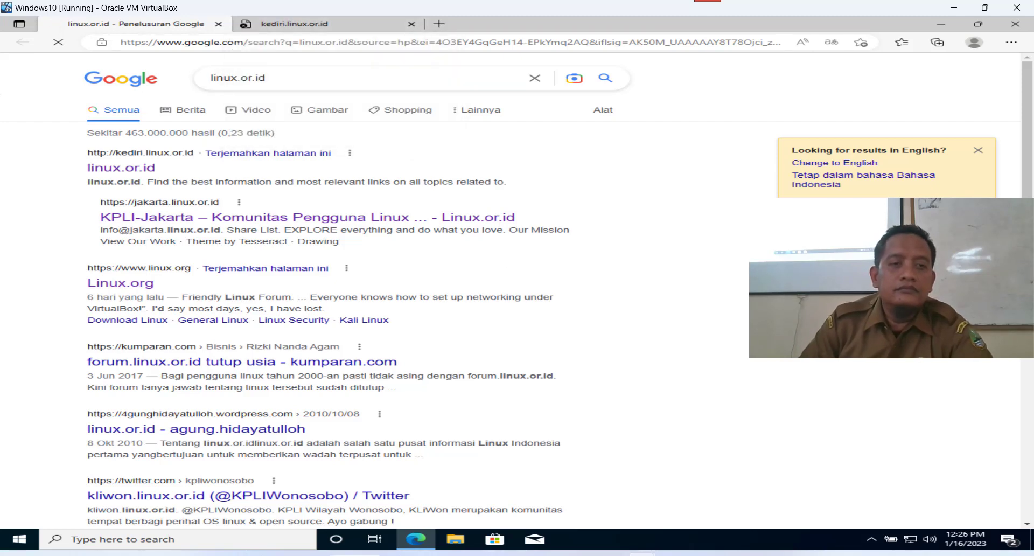
# Reload kediri.linux.or.id, which still refuses to connect, and open a new blank tab.
pyautogui.click(341, 27)
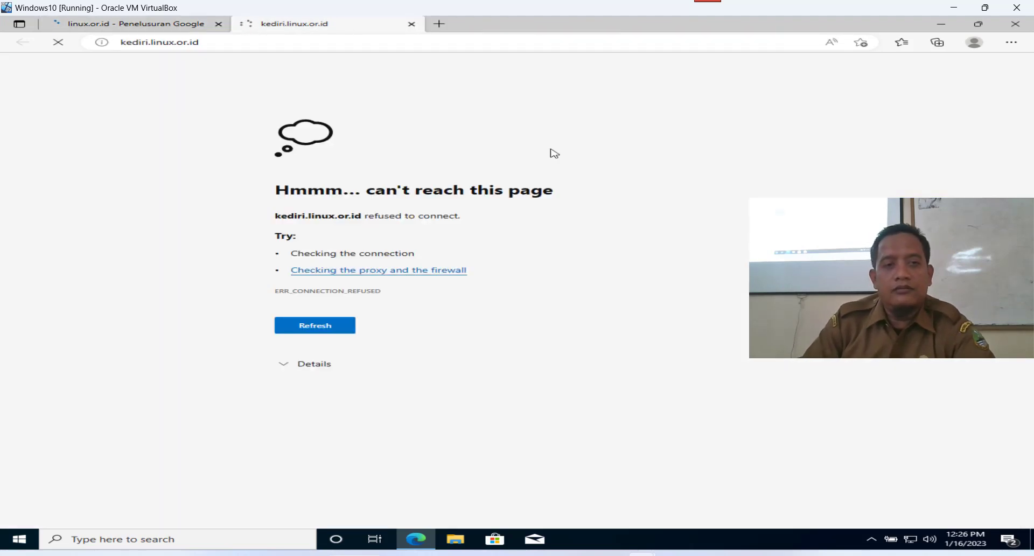
pyautogui.click(172, 31)
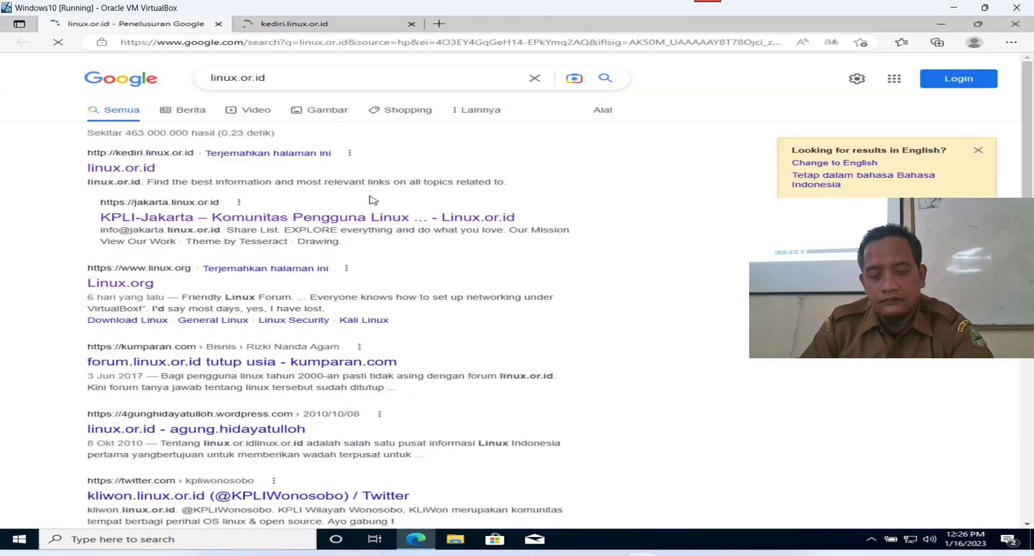
pyautogui.click(336, 28)
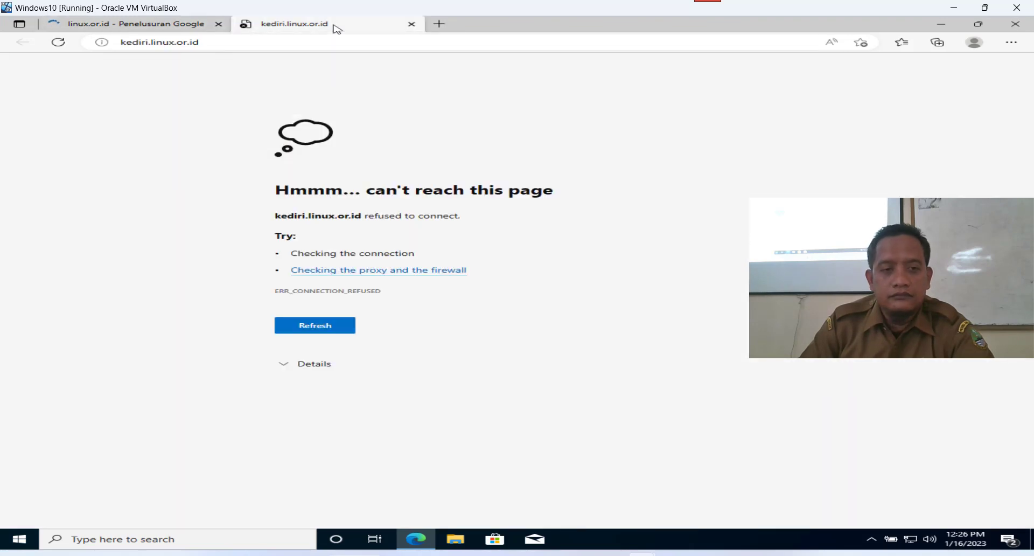
pyautogui.press('F5')
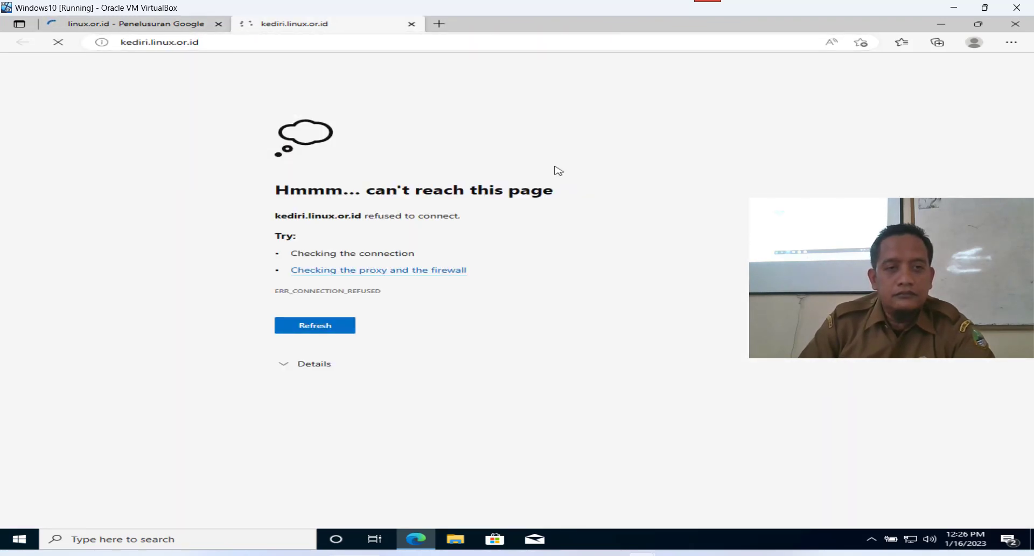
pyautogui.click(440, 25)
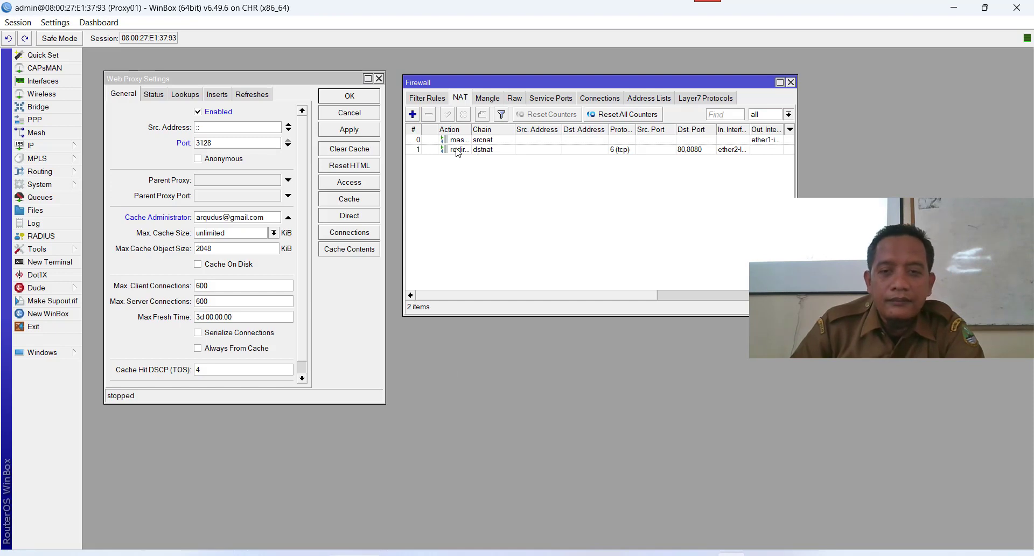
# Close Web Proxy Settings and open the dstnat redirect NAT rule's General settings.
pyautogui.click(374, 130)
pyautogui.click(355, 96)
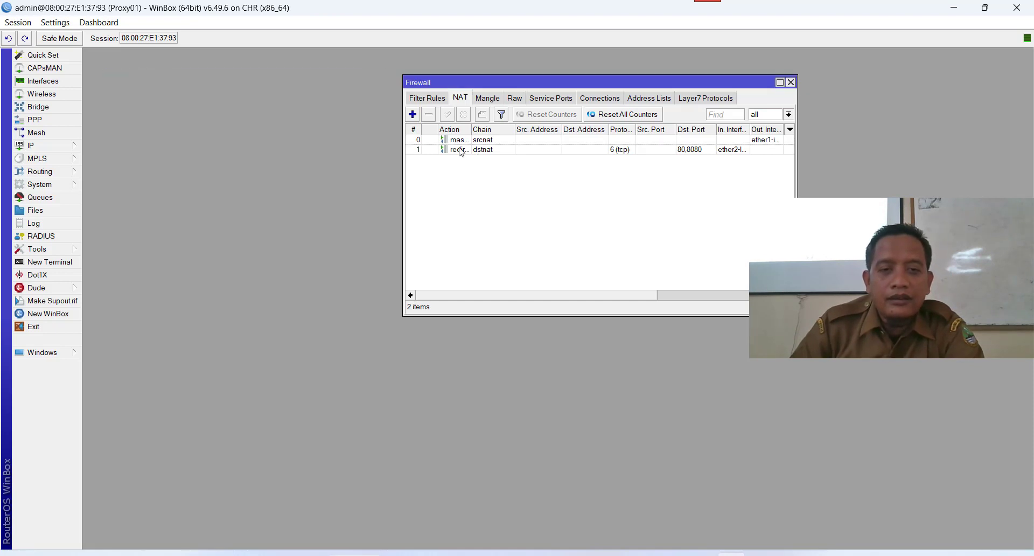
pyautogui.click(462, 150)
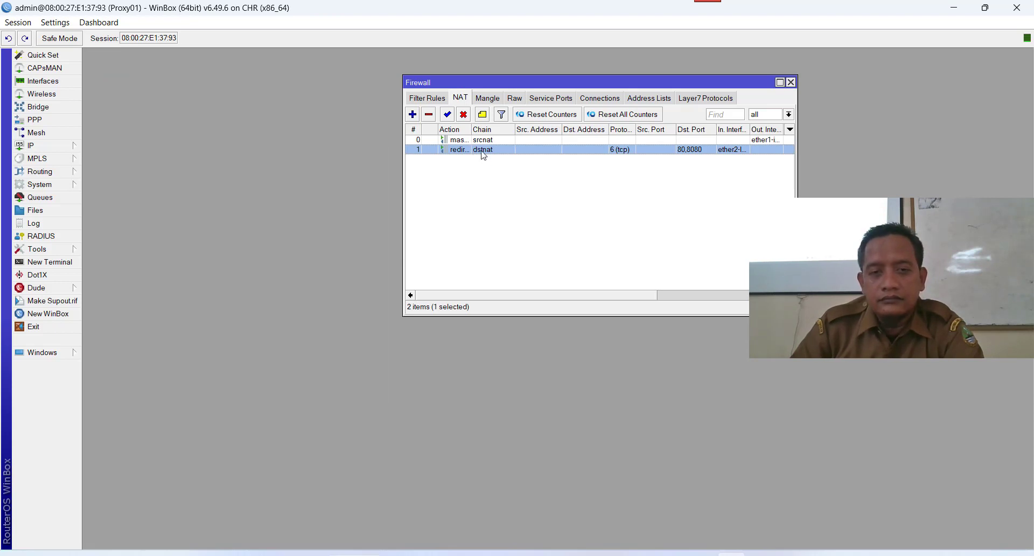
pyautogui.doubleClick(483, 151)
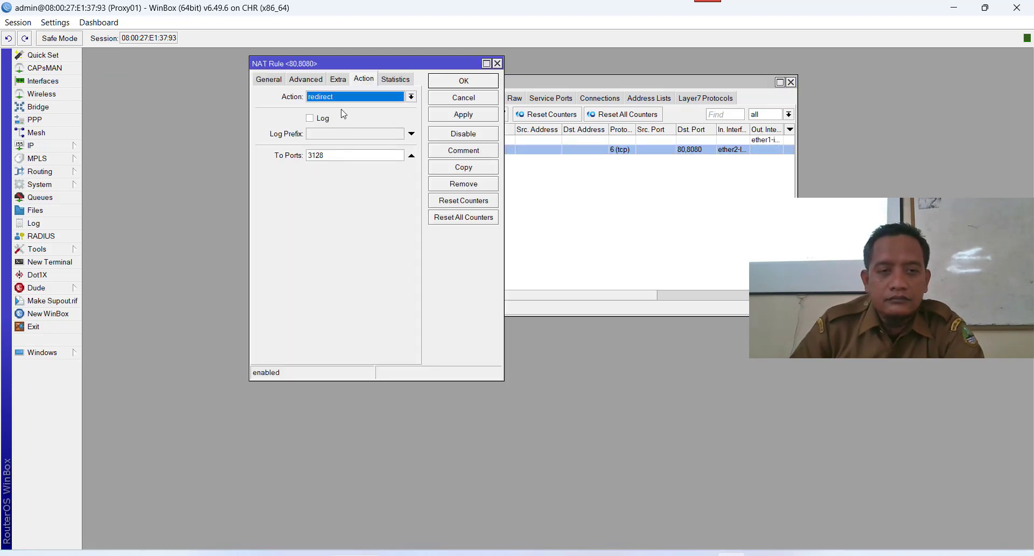
pyautogui.click(269, 79)
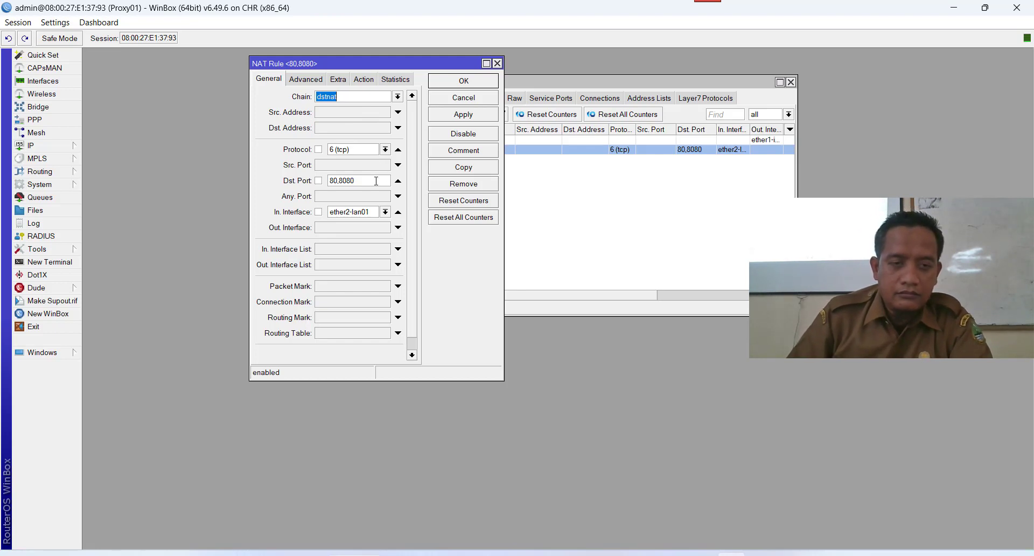
# Re-enter the comma in Dst. Port 80,8080, reapply the rule, and minimize WinBox.
pyautogui.moveTo(341, 181); pyautogui.dragTo(346, 181)
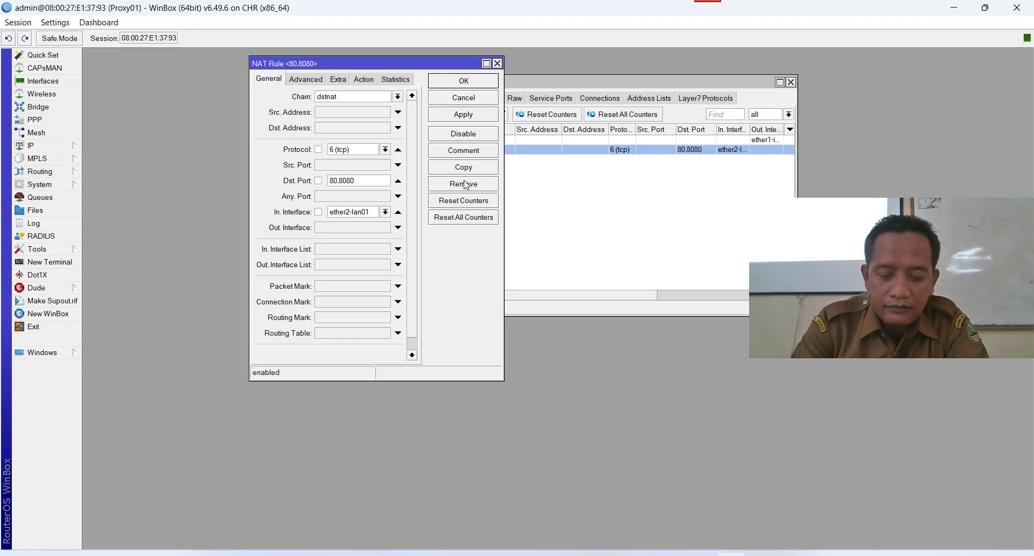
pyautogui.press('BackSpace')
pyautogui.write(',')
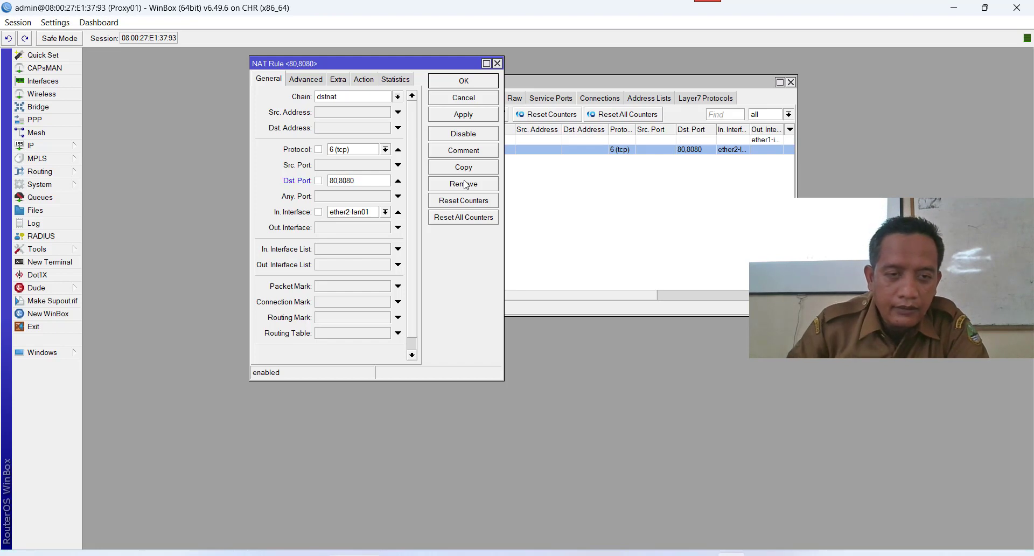
pyautogui.click(474, 116)
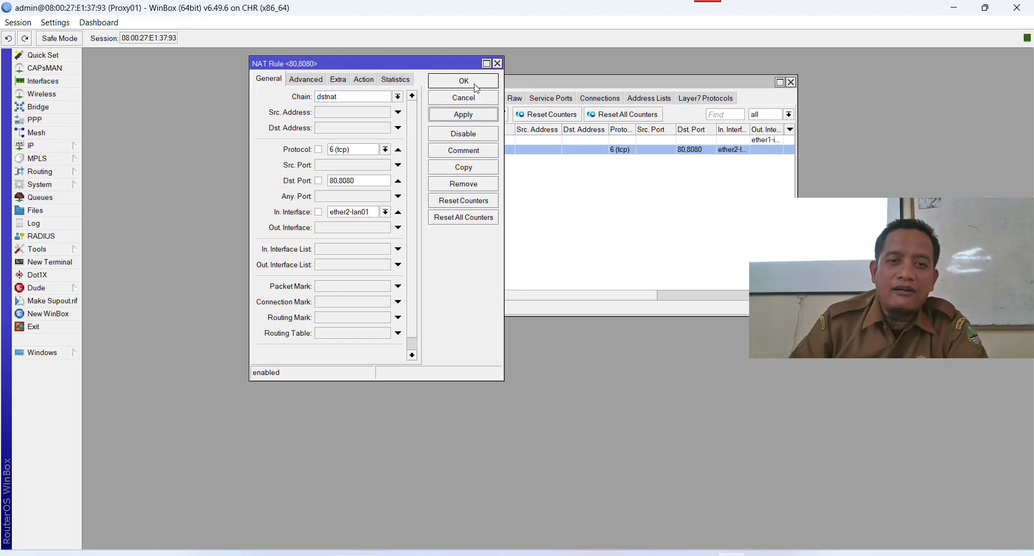
pyautogui.click(477, 86)
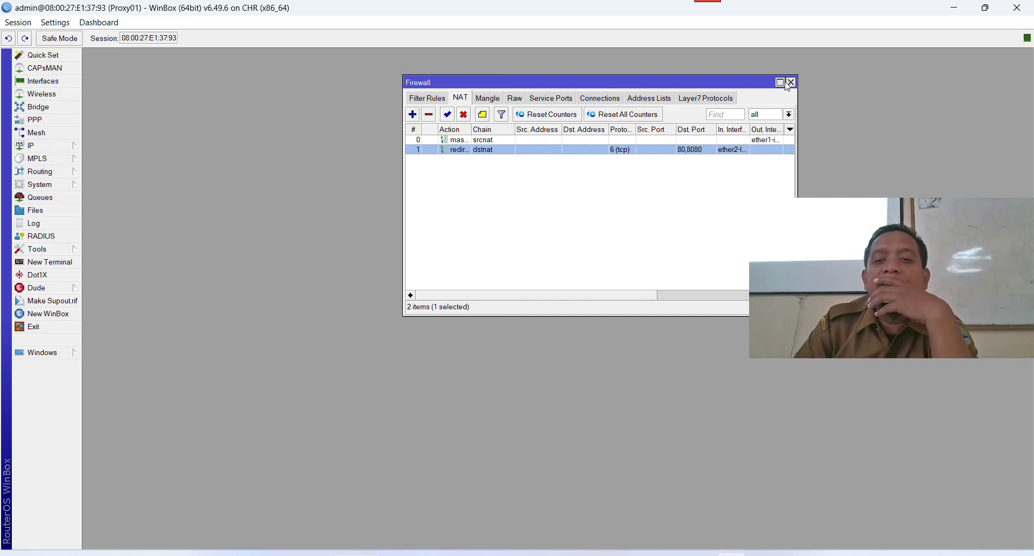
pyautogui.click(952, 11)
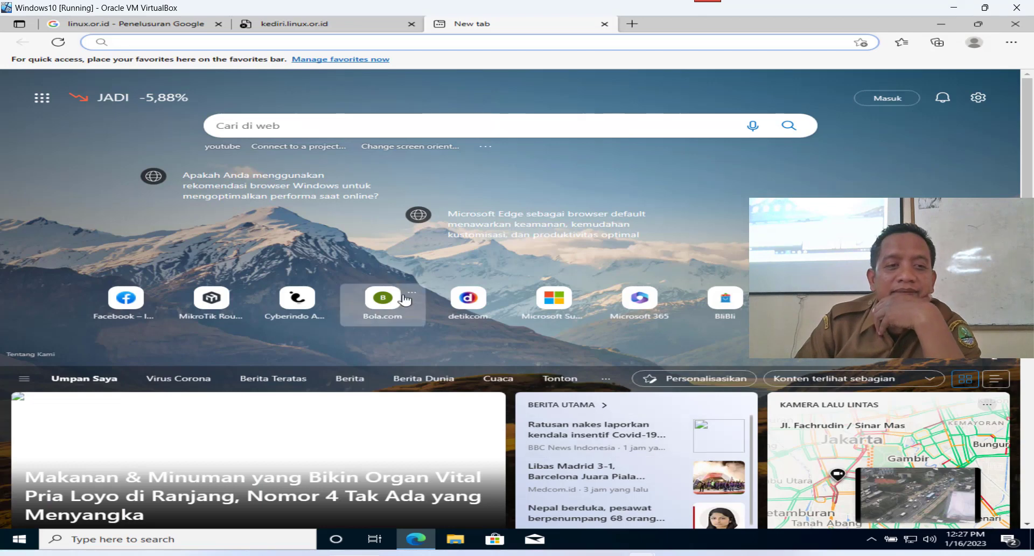
# Close the empty new tab and the kediri error tab, then go to google.com.
pyautogui.click(604, 24)
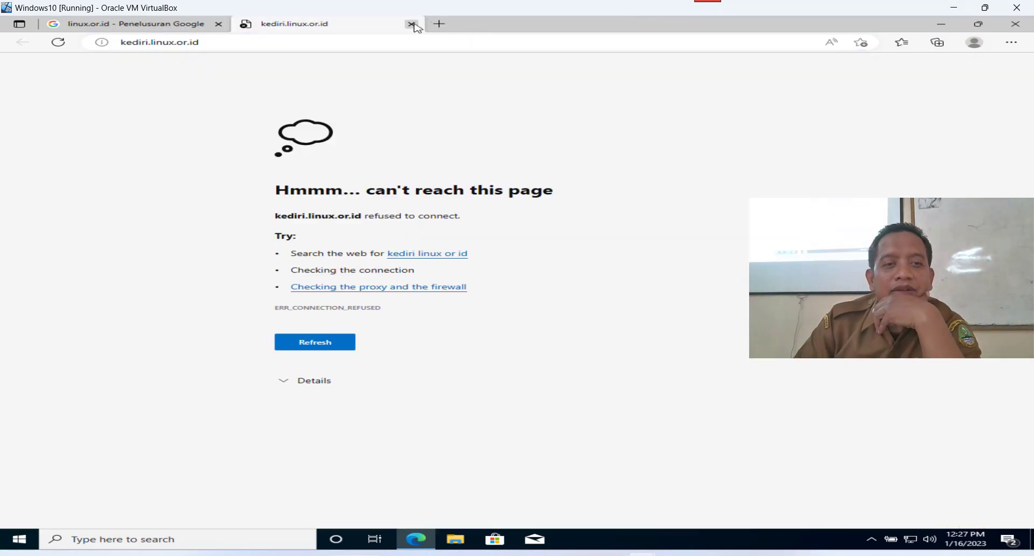
pyautogui.click(411, 24)
pyautogui.click(281, 43)
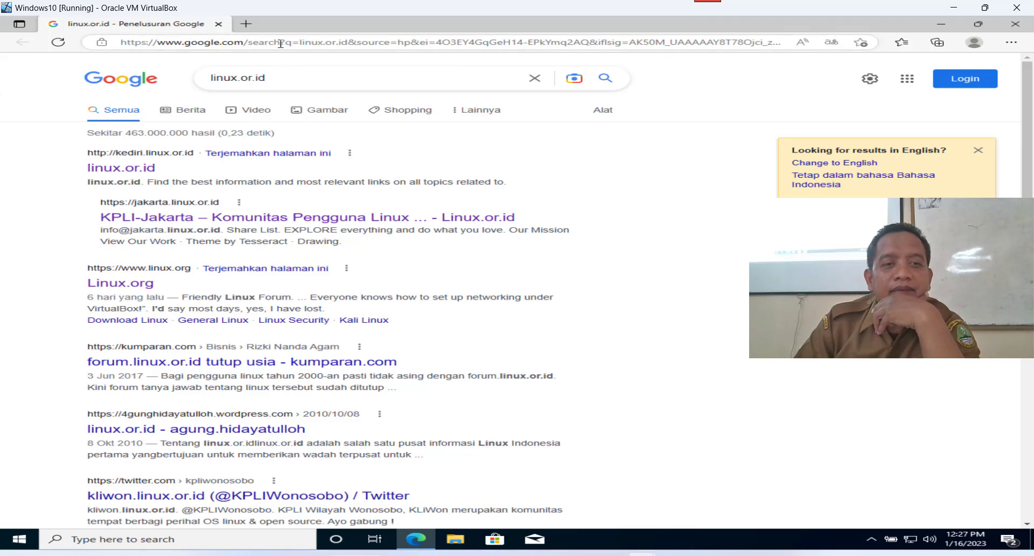
pyautogui.write('google.com')
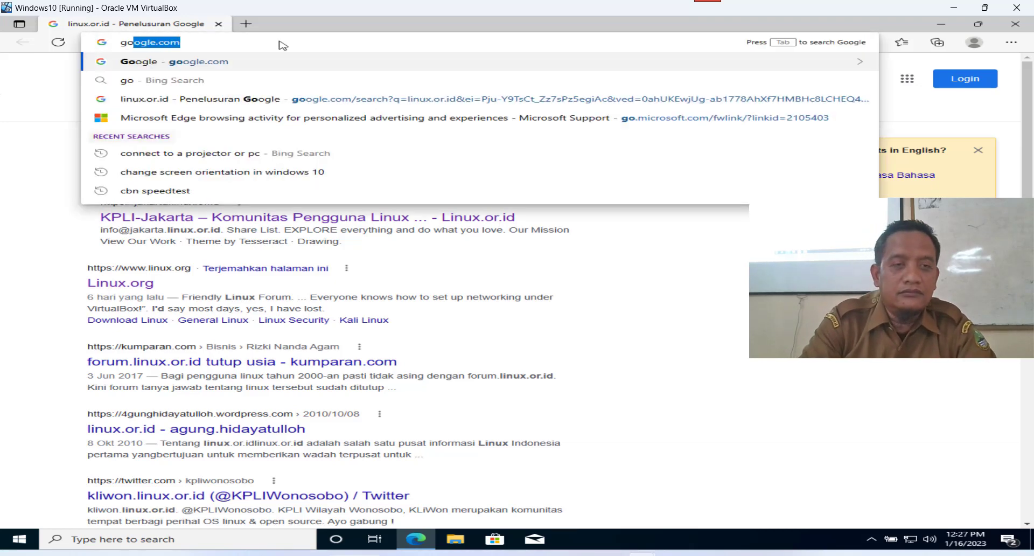
pyautogui.press('Return')
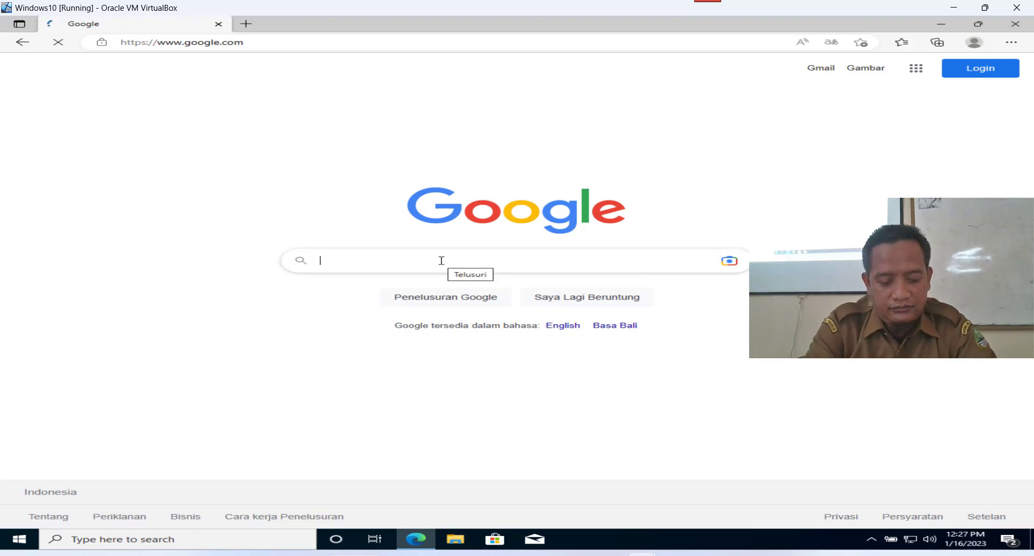
# Search Google for mikrotik, then replace the query with linux.or.id and search again.
pyautogui.write('mikr')
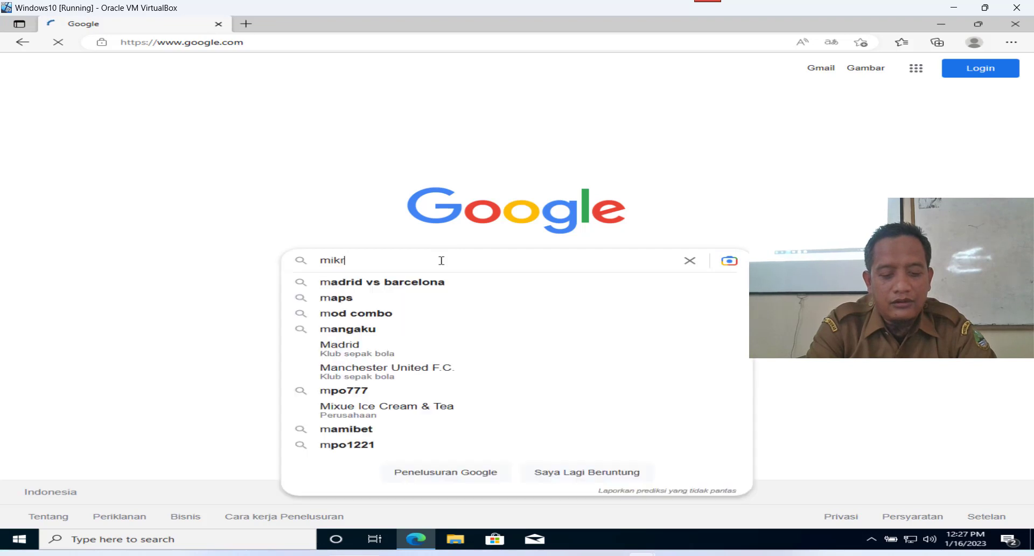
pyautogui.write('otik')
pyautogui.press('Return')
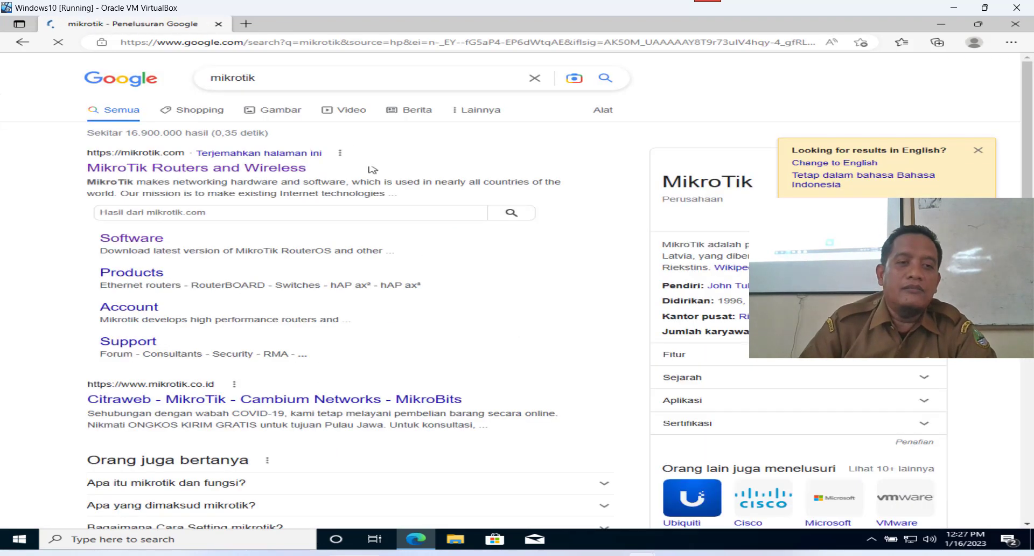
pyautogui.click(318, 78)
pyautogui.hotkey('ctrl', 'a')
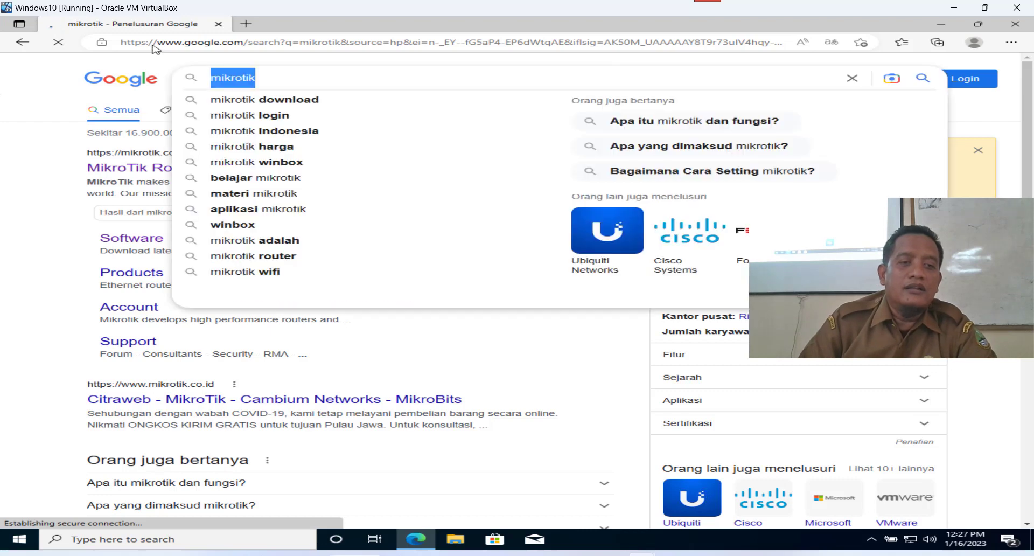
pyautogui.write('linu')
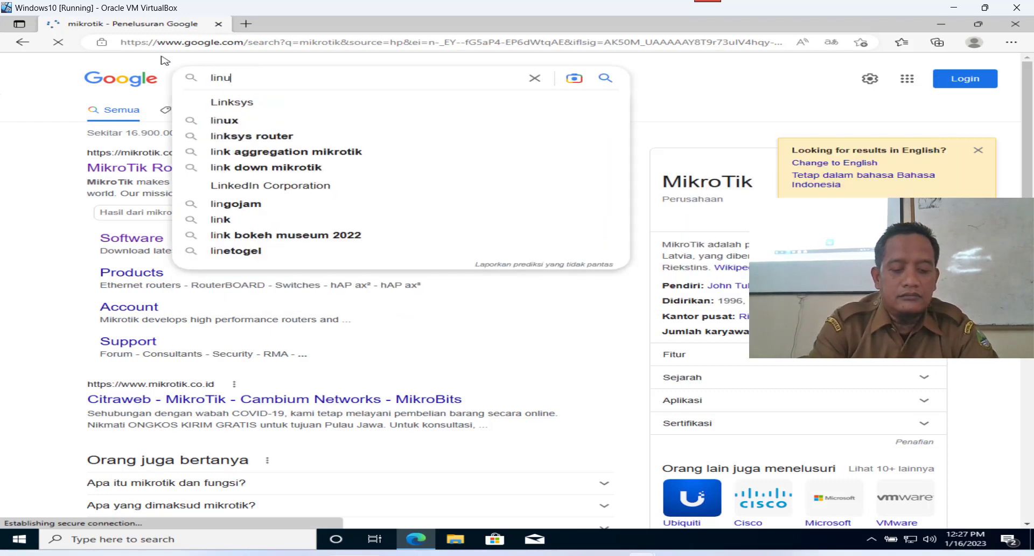
pyautogui.write('x ')
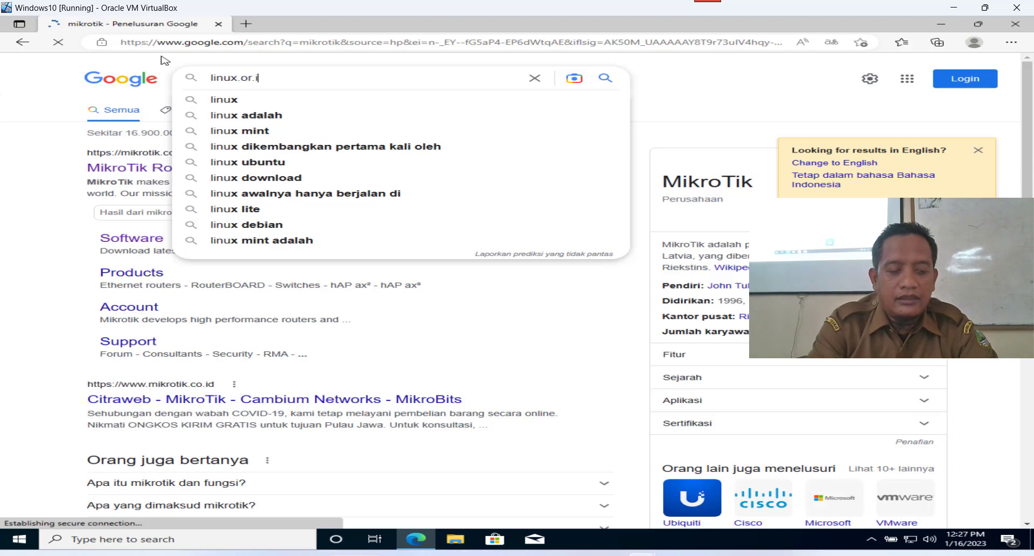
pyautogui.write('or.id')
pyautogui.press('Return')
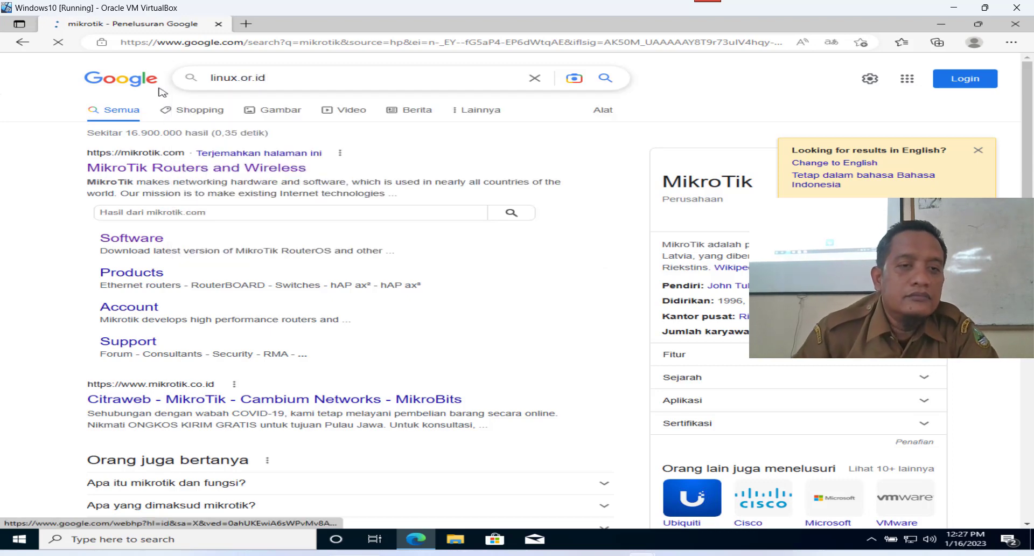
# Open the kediri.linux.or.id result in a new tab and view its ERROR: Forbidden page.
pyautogui.click(246, 23)
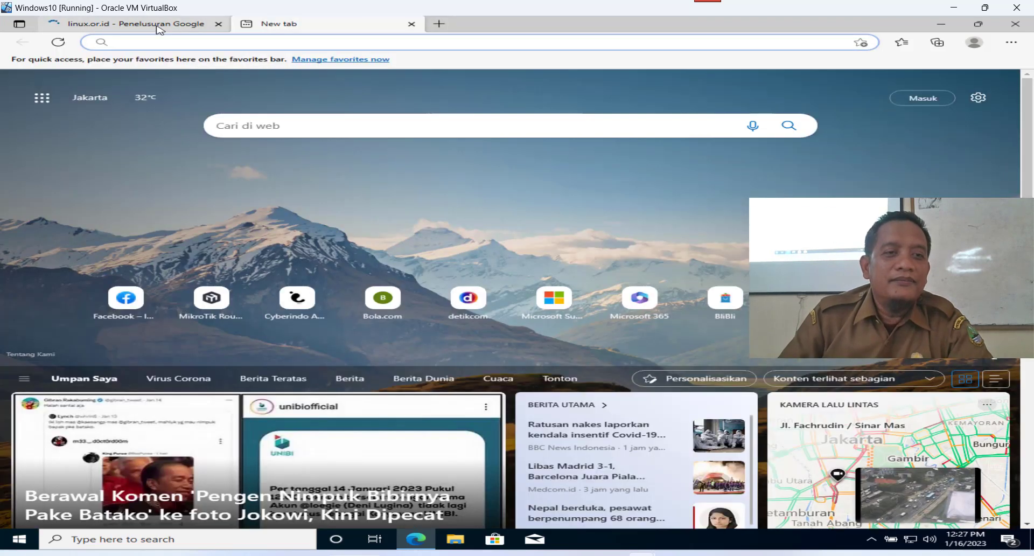
pyautogui.click(157, 24)
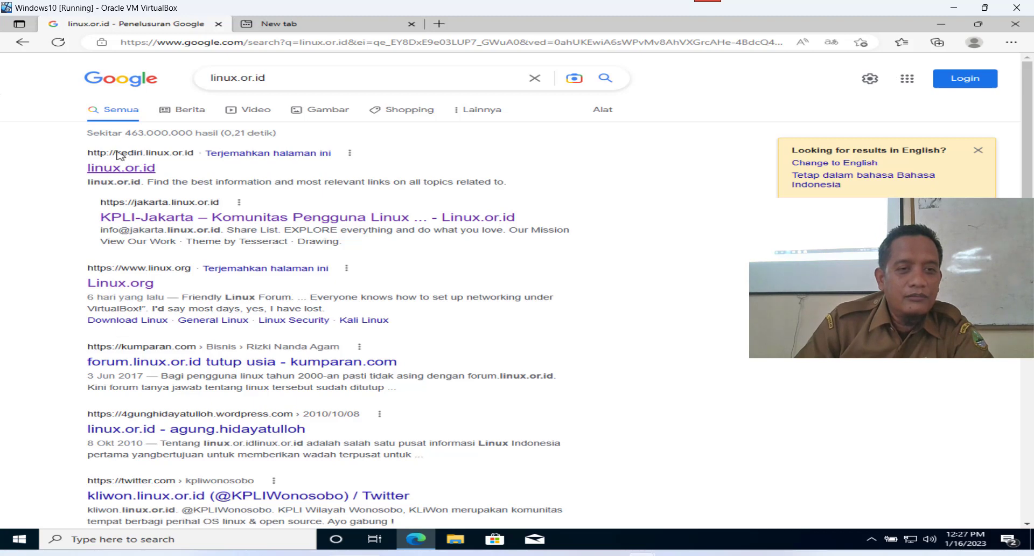
pyautogui.rightClick(117, 152)
pyautogui.click(164, 160)
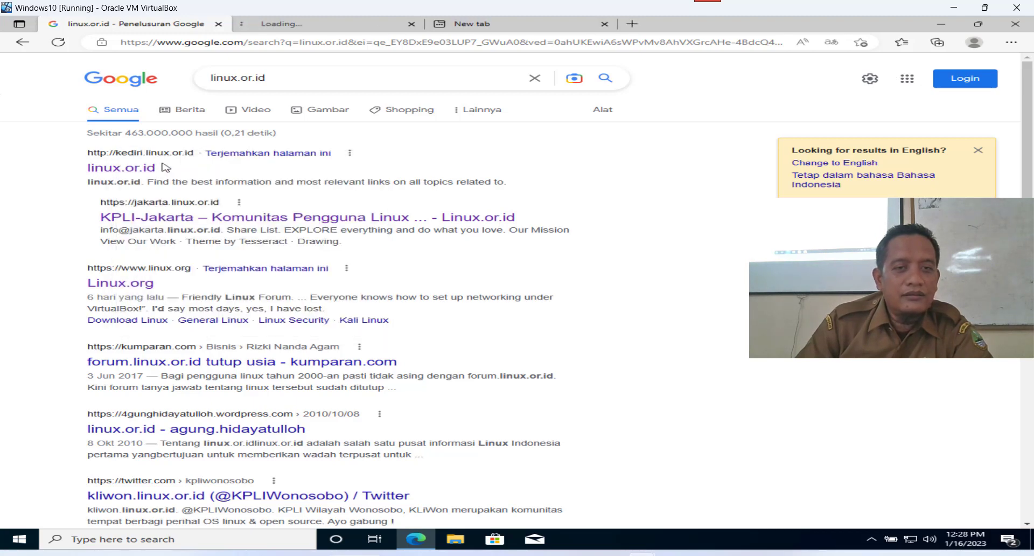
pyautogui.click(605, 25)
pyautogui.click(352, 27)
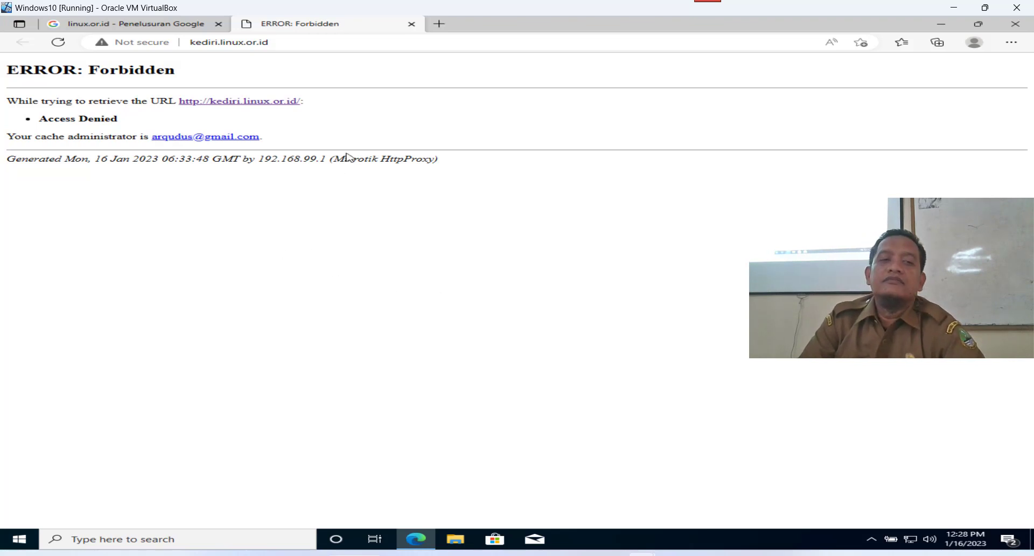
pyautogui.click(183, 28)
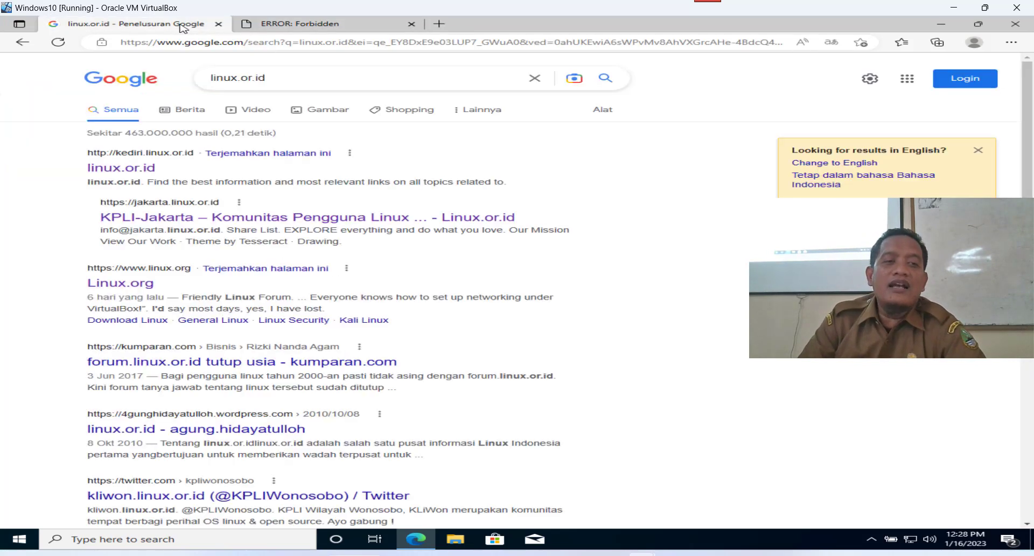
# Replace the Google query with 'intitle index of mp4' and run the search.
pyautogui.moveTo(293, 78); pyautogui.dragTo(188, 81)
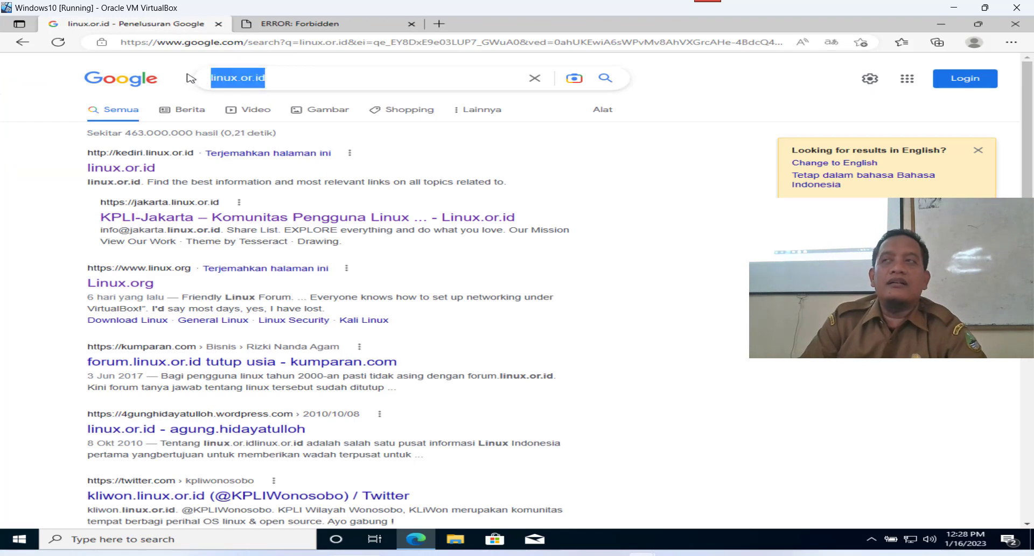
pyautogui.write('i')
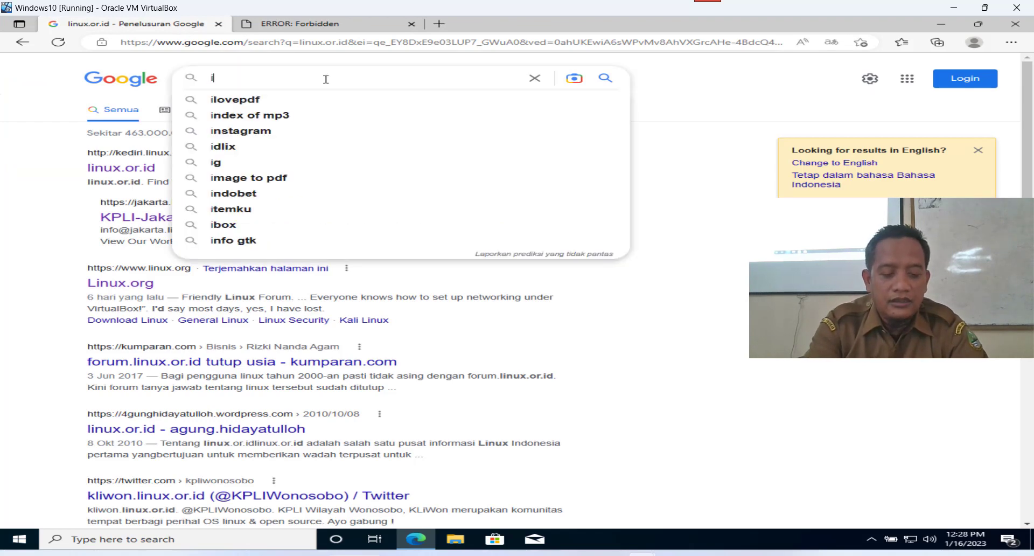
pyautogui.write('ntlt')
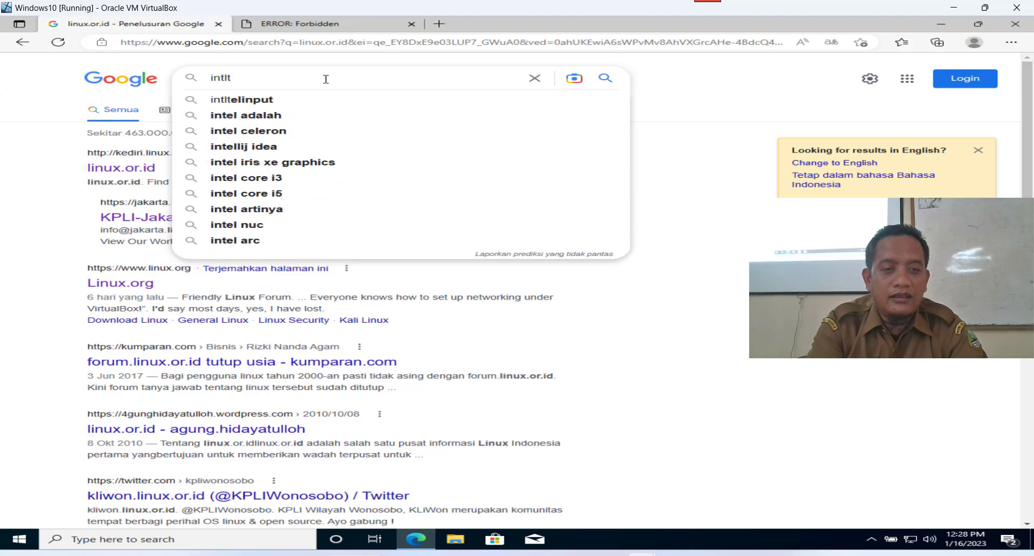
pyautogui.press('BackSpace')
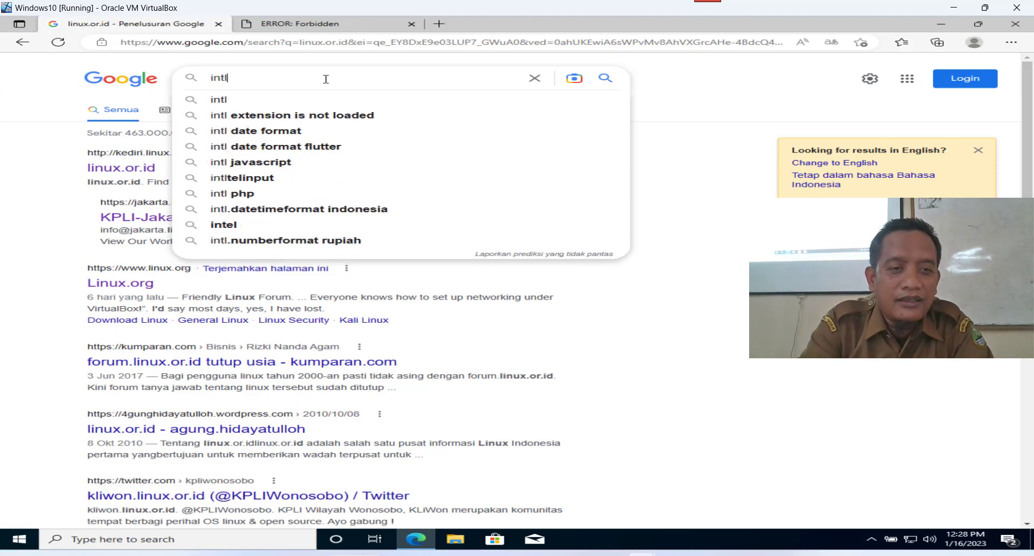
pyautogui.write('tle')
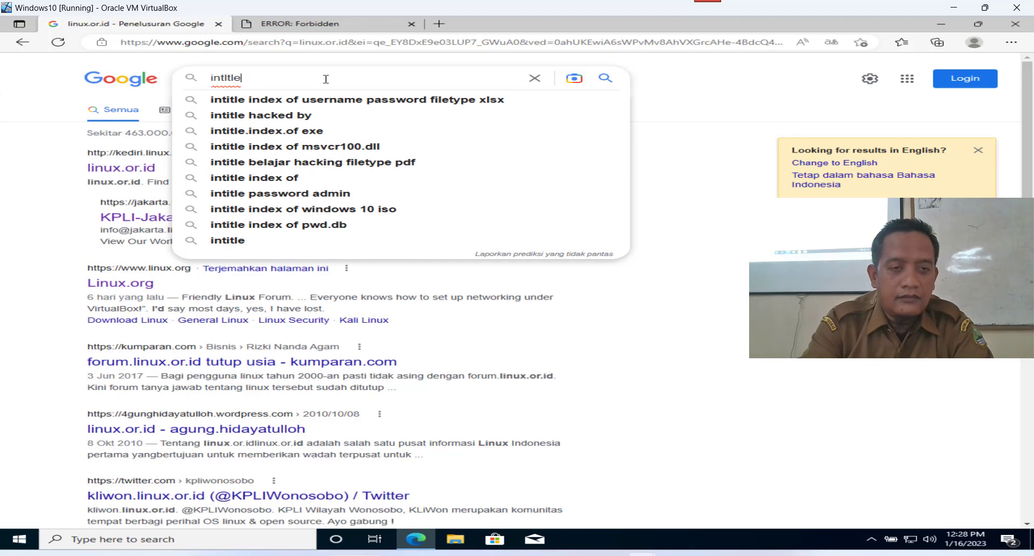
pyautogui.write(' index')
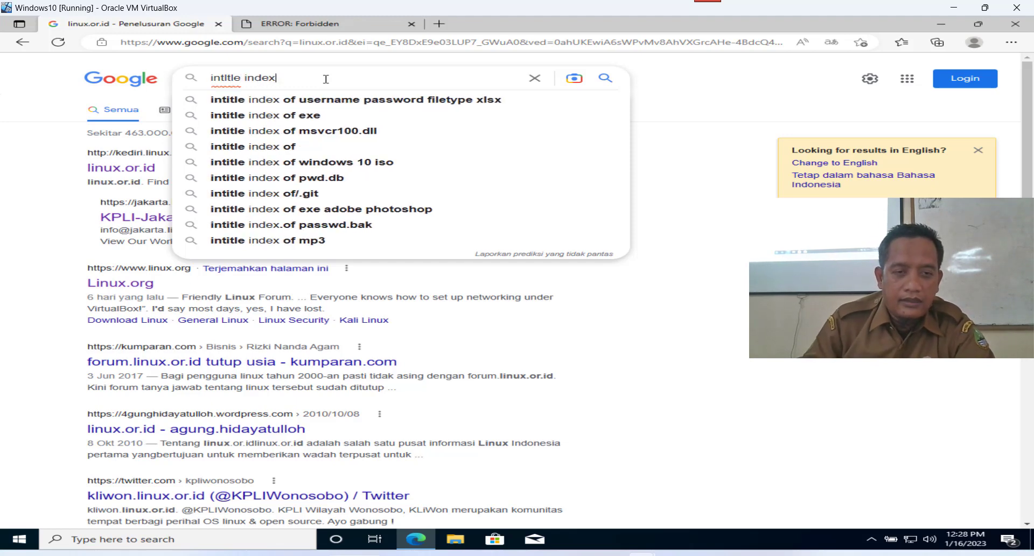
pyautogui.click(326, 148)
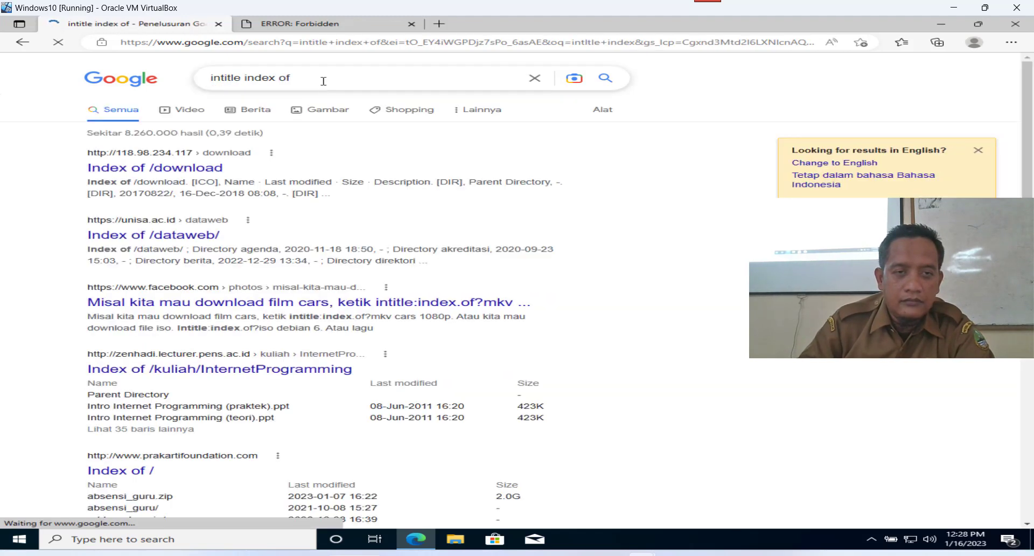
pyautogui.write('mp')
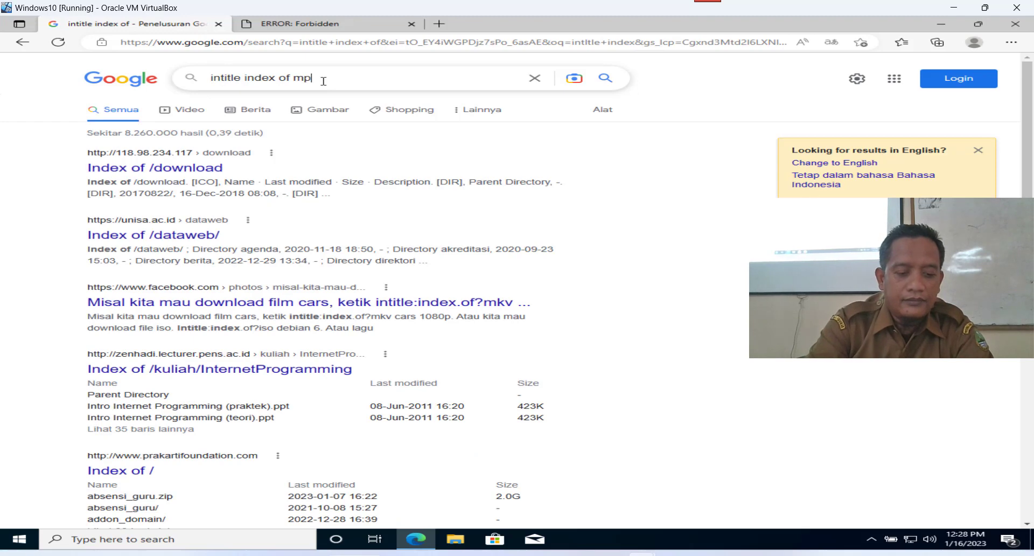
pyautogui.write('4')
pyautogui.press('Return')
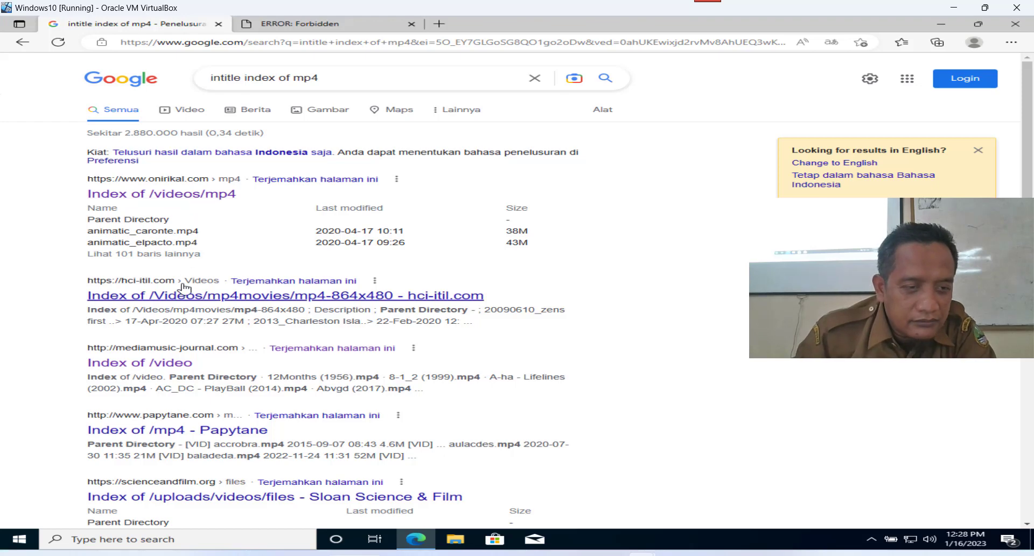
# Open the Index of /video result in a new tab and try downloading Bardin (1995).mp4.
pyautogui.rightClick(171, 369)
pyautogui.click(245, 200)
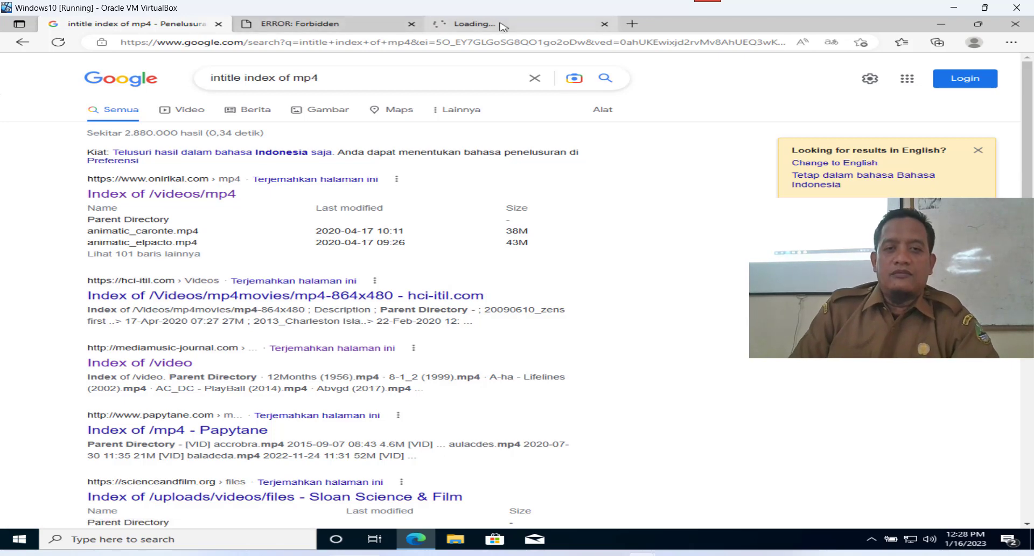
pyautogui.click(502, 25)
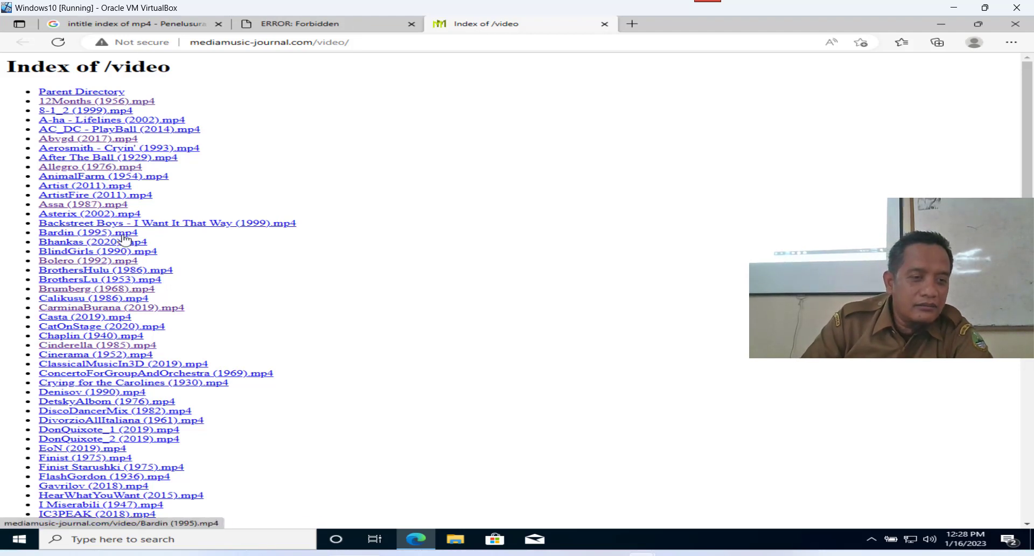
pyautogui.click(122, 235)
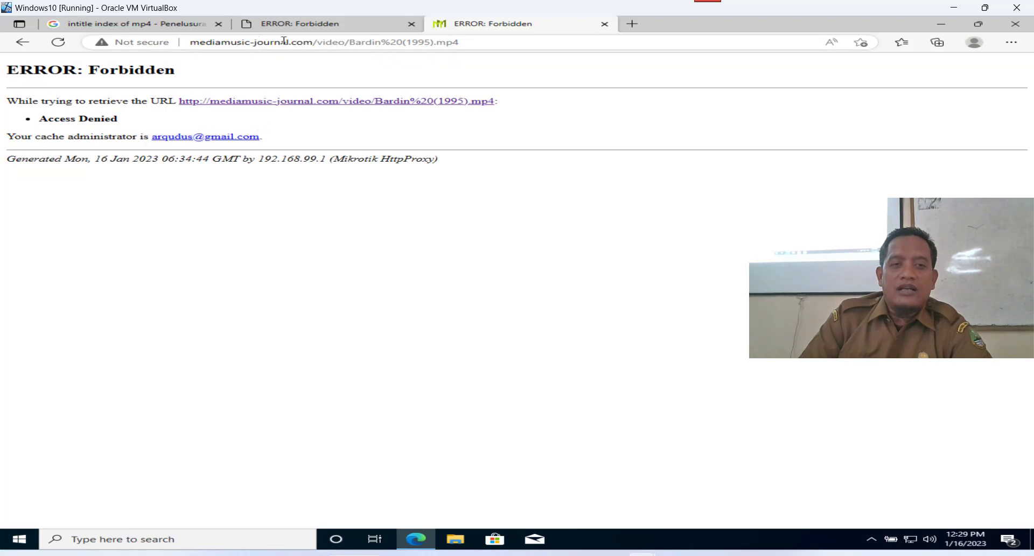
pyautogui.click(135, 24)
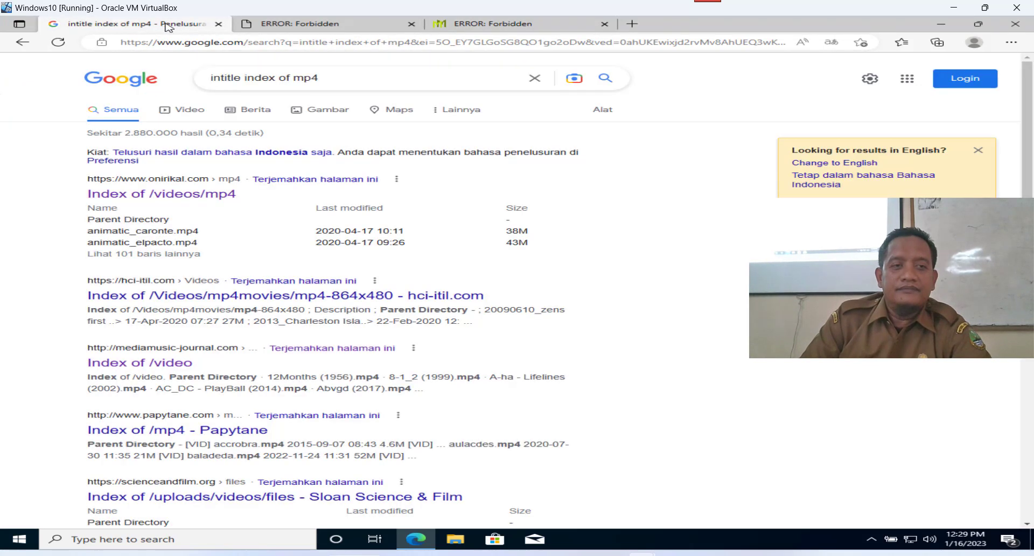
# Change the Google query to 'intitle index hack pdf' and run the search.
pyautogui.click(323, 78)
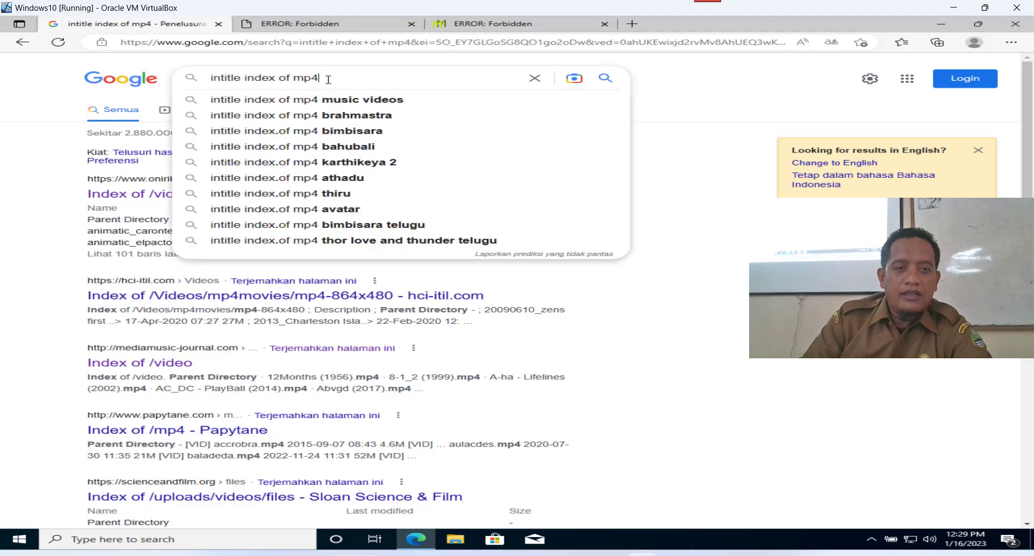
pyautogui.press('BackSpace')
pyautogui.press('BackSpace')
pyautogui.press('BackSpace')
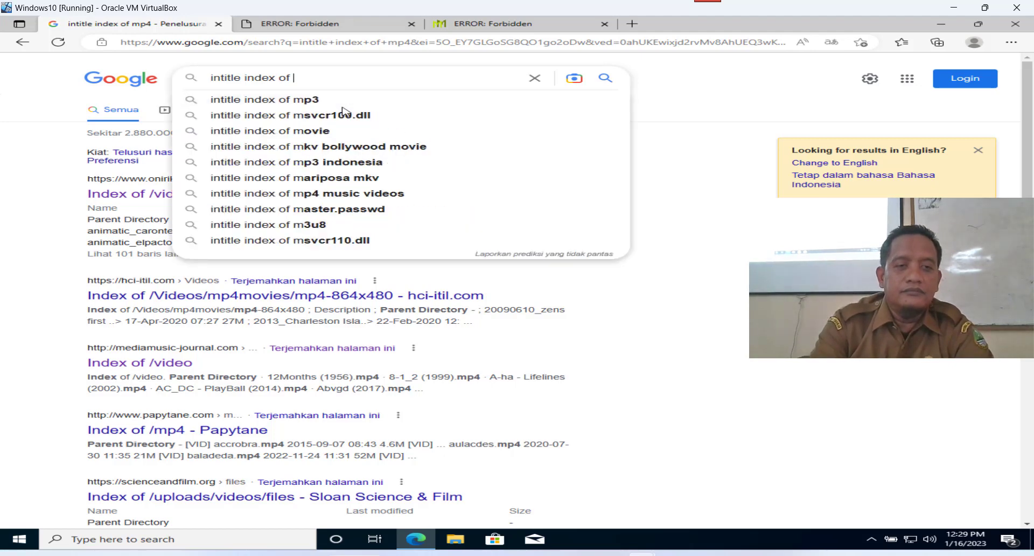
pyautogui.press('BackSpace')
pyautogui.press('BackSpace')
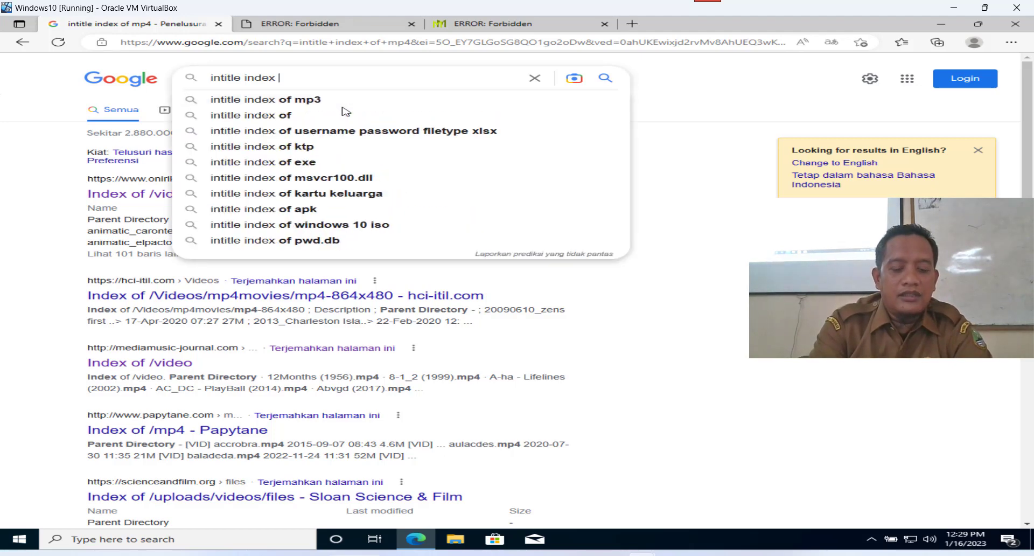
pyautogui.write('hack p')
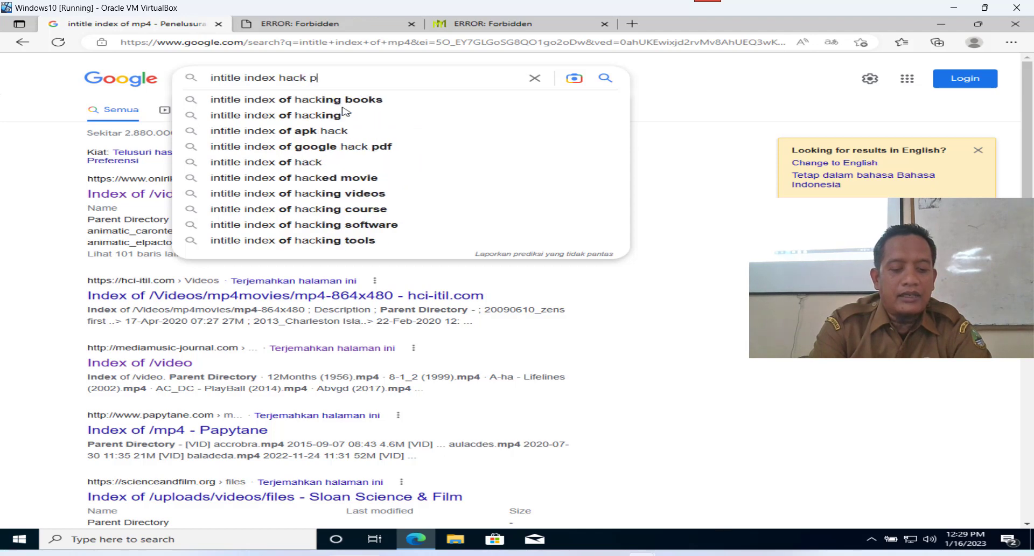
pyautogui.write('df')
pyautogui.press('Return')
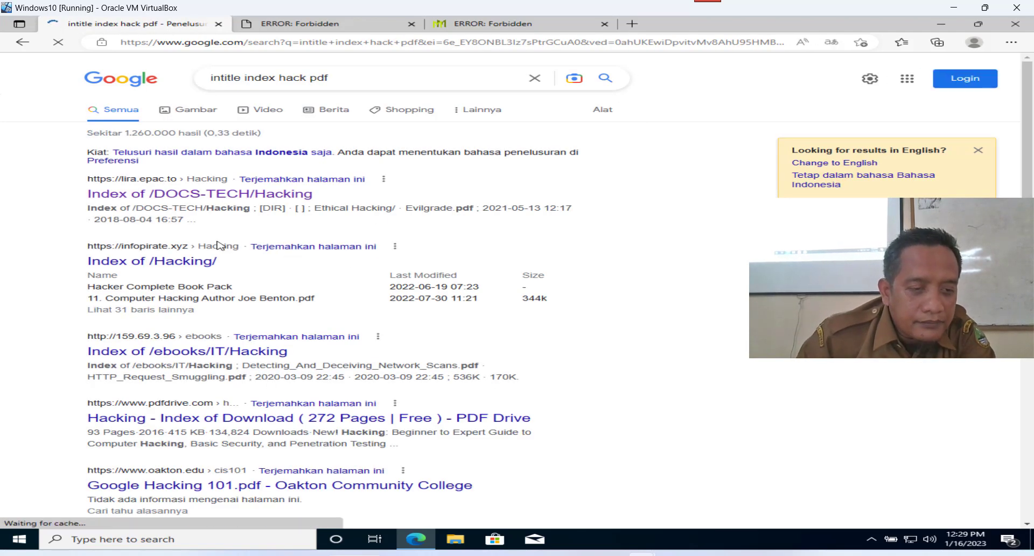
# Open Index of /ebooks/IT/Hacking, then Learning_Nagios_3.pdf in new tabs to see the denial.
pyautogui.rightClick(197, 358)
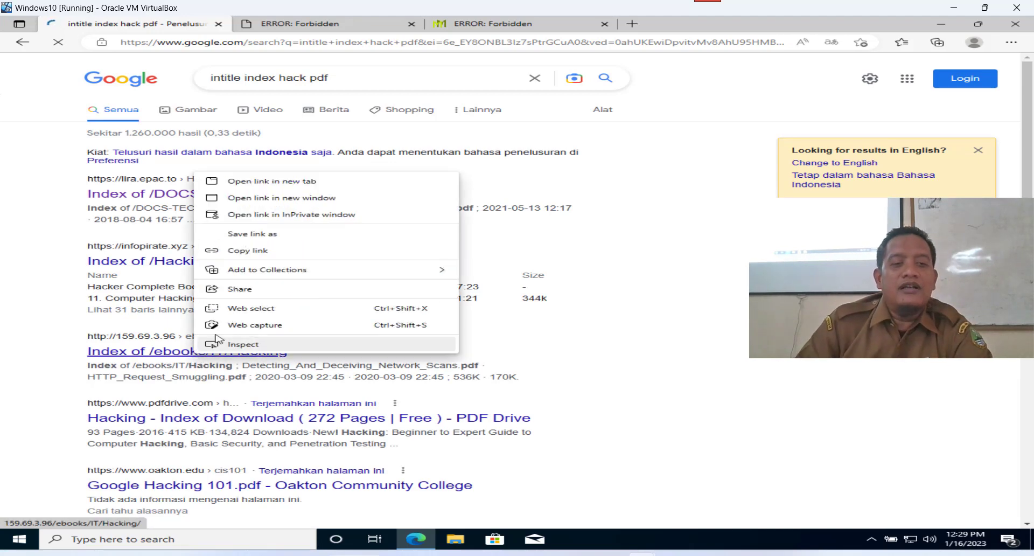
pyautogui.click(300, 182)
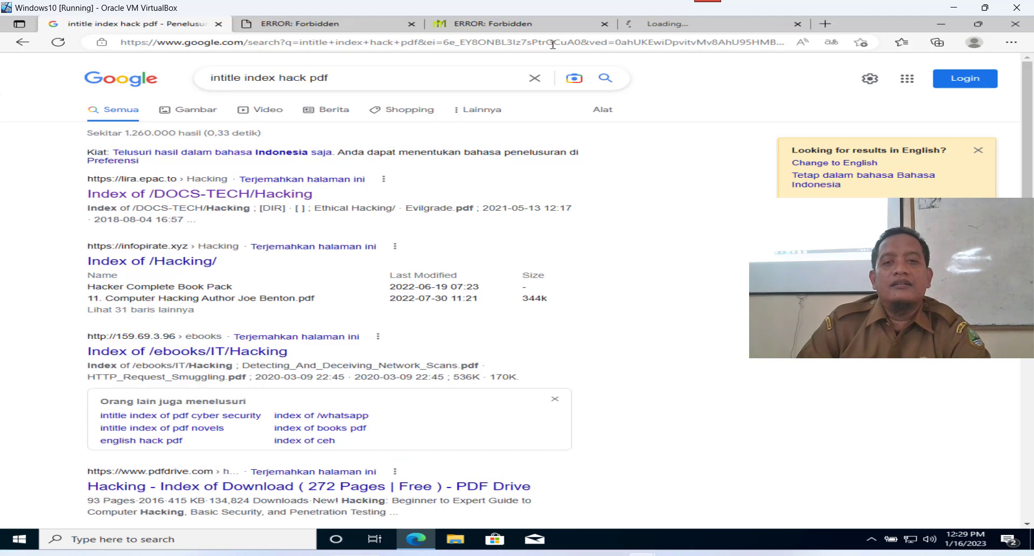
pyautogui.click(716, 24)
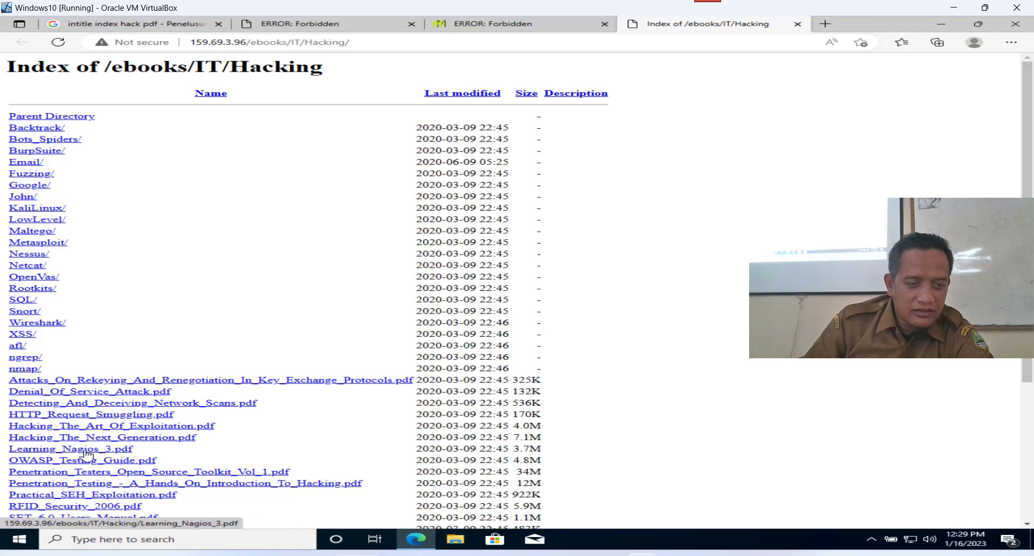
pyautogui.rightClick(86, 454)
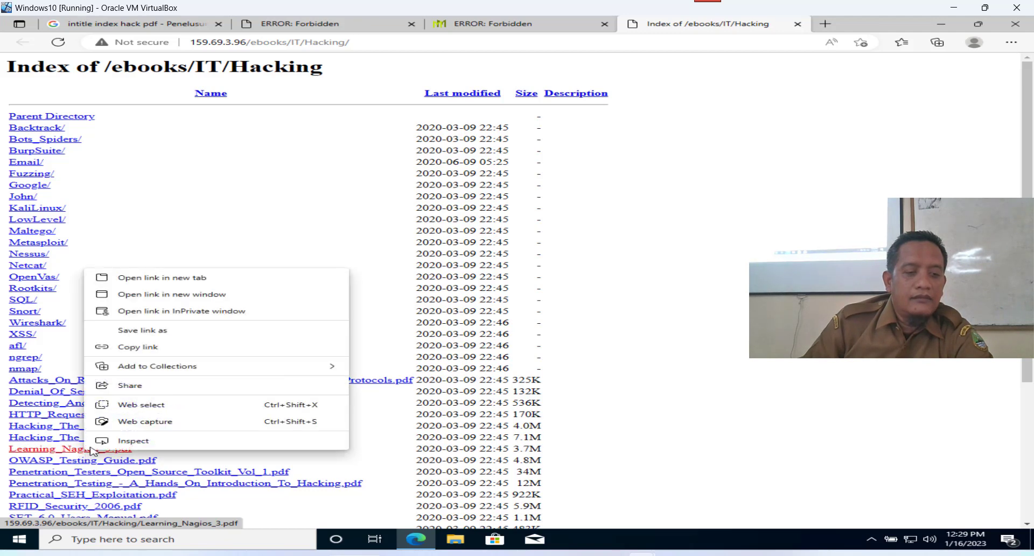
pyautogui.click(153, 280)
pyautogui.click(749, 30)
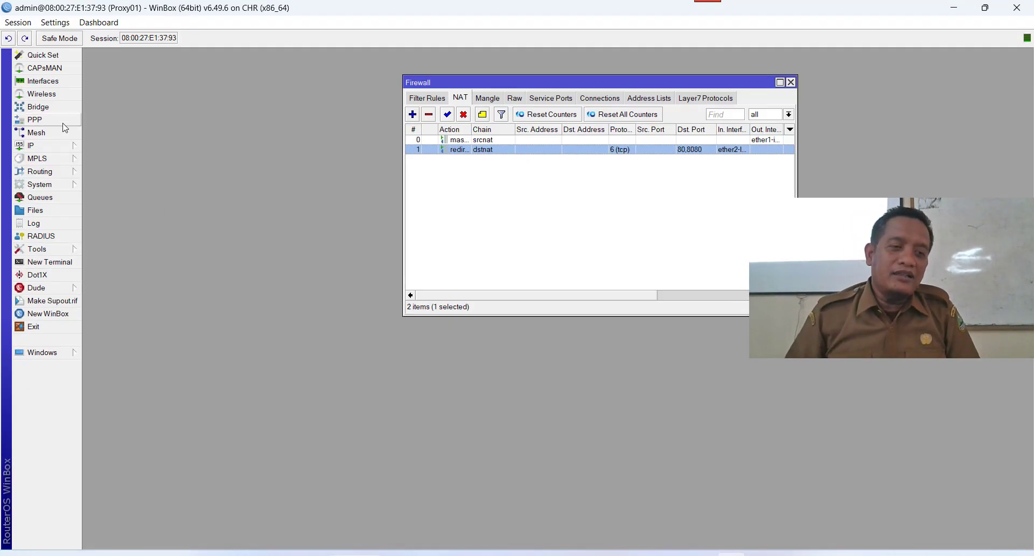
# Open the *.linux.or.id deny rule under IP > Web Proxy > Access and focus Redirect To.
pyautogui.click(32, 146)
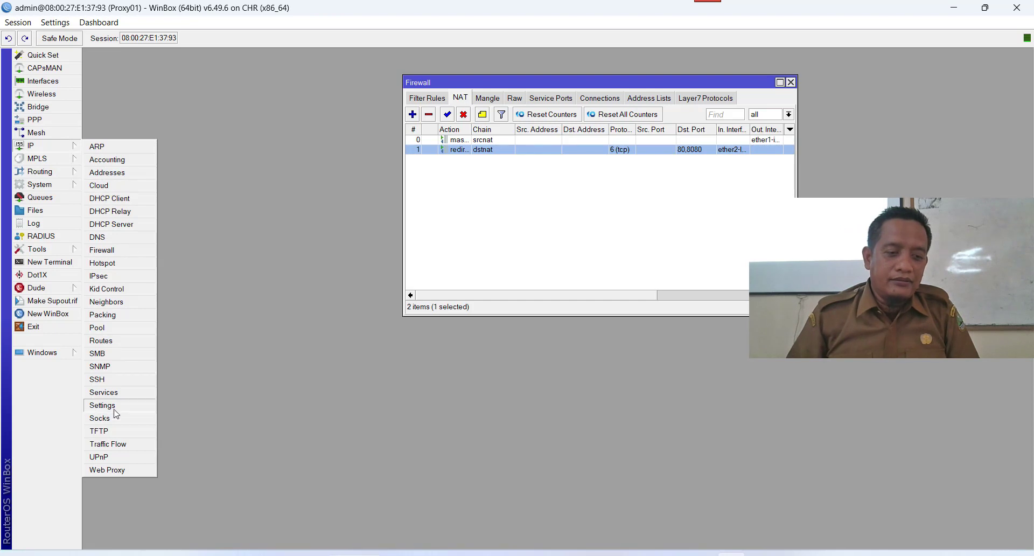
pyautogui.click(123, 471)
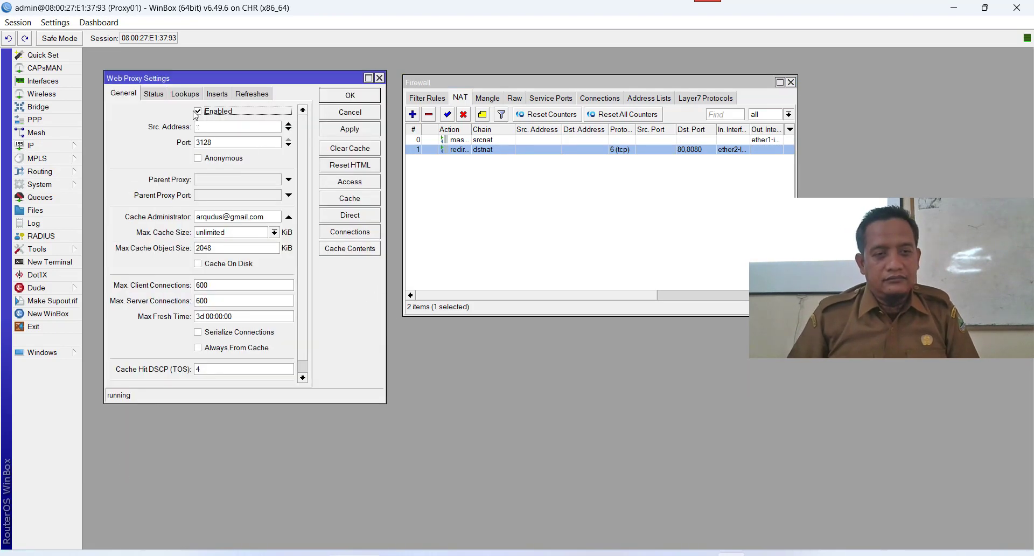
pyautogui.click(355, 185)
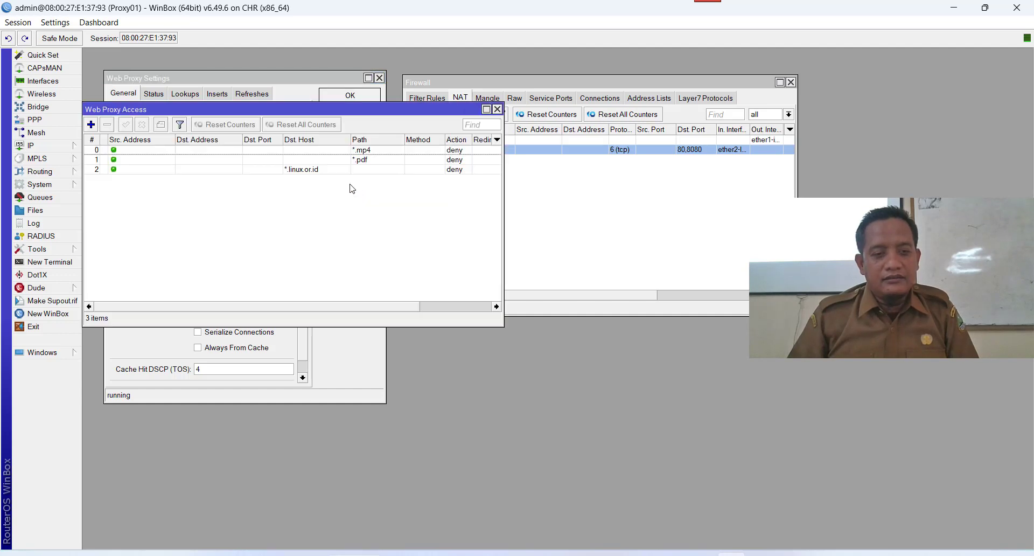
pyautogui.doubleClick(326, 170)
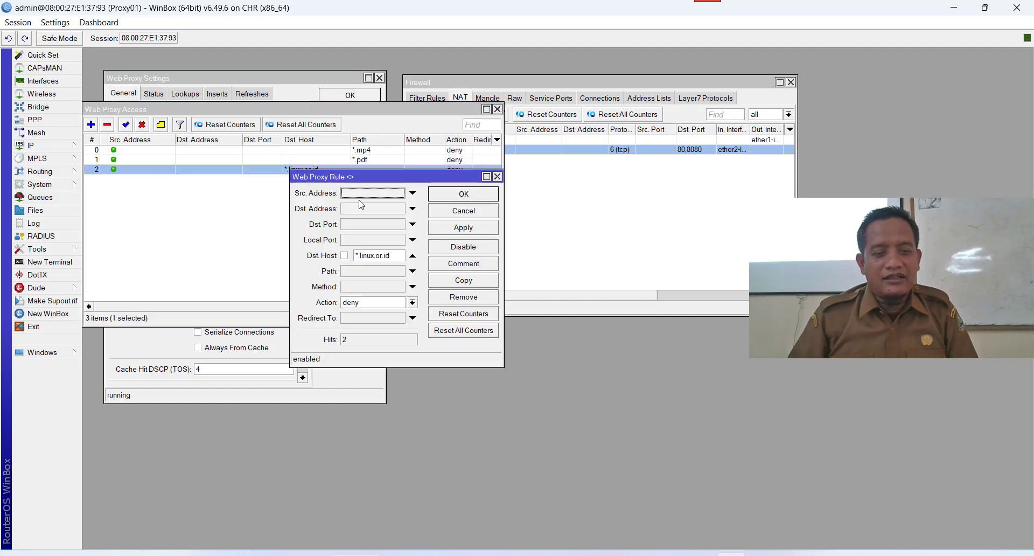
pyautogui.click(372, 320)
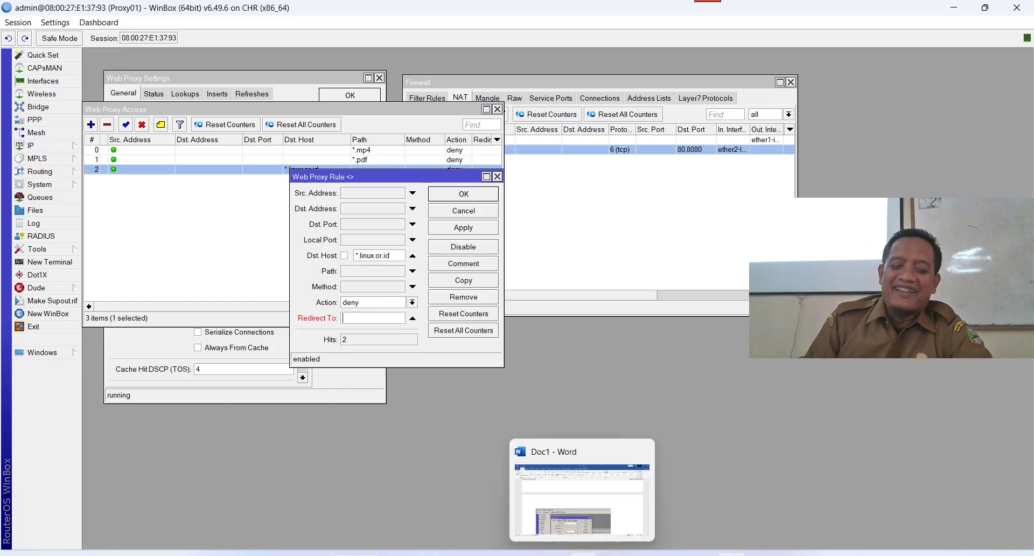
# Copy the youtu.be/8004kBdER1g link from TRK.docx, close Word, and return to the Redirect To field.
pyautogui.click(523, 555)
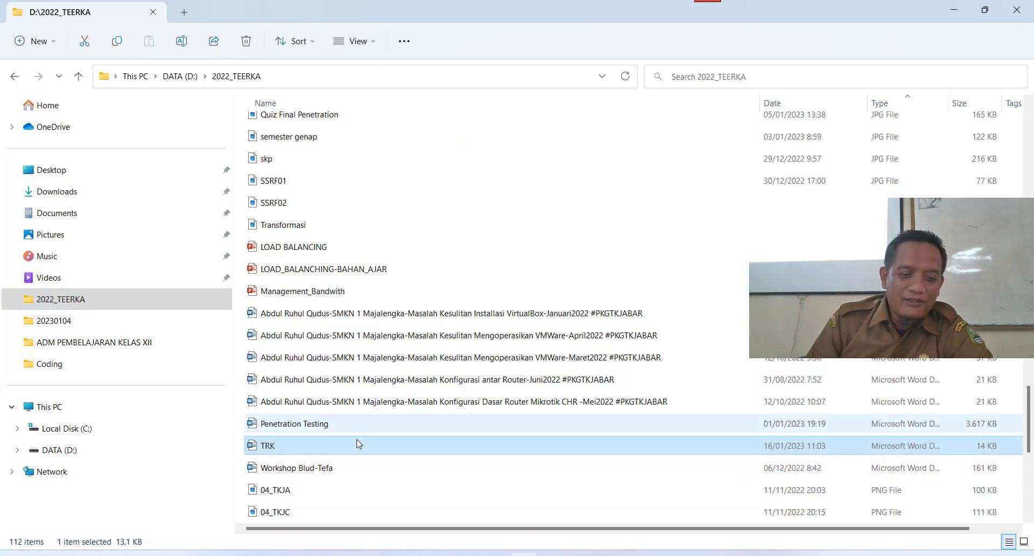
pyautogui.doubleClick(297, 448)
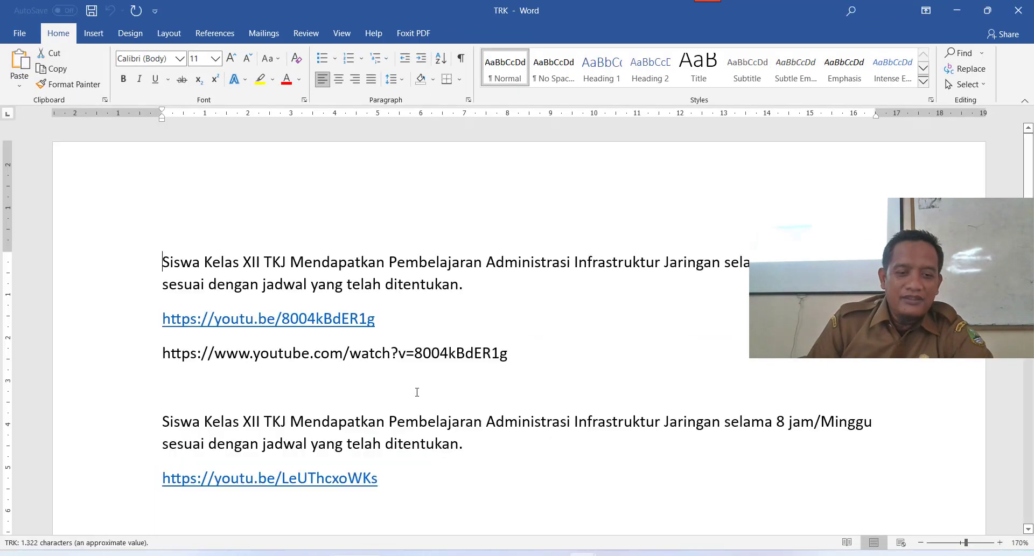
pyautogui.moveTo(379, 319); pyautogui.dragTo(160, 317)
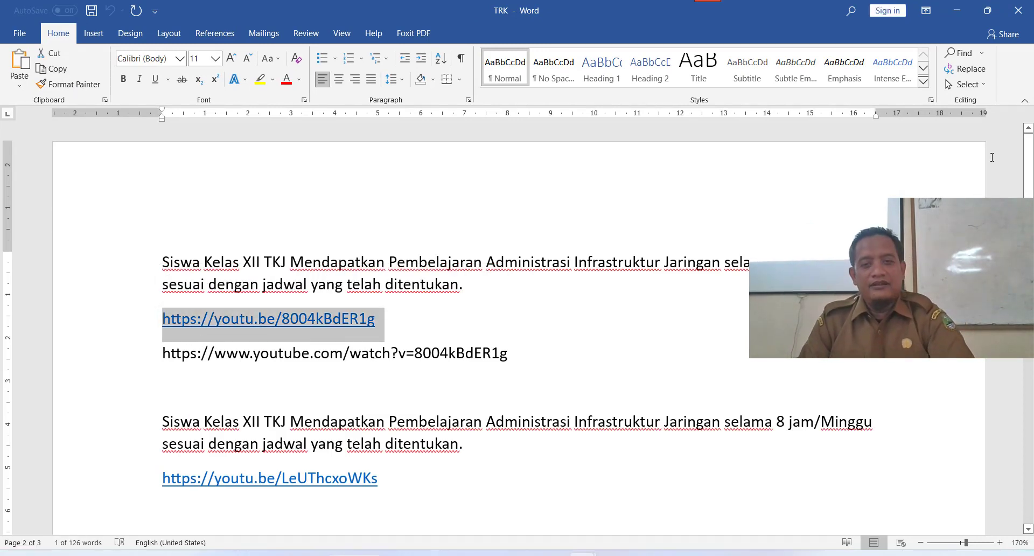
pyautogui.click(1015, 12)
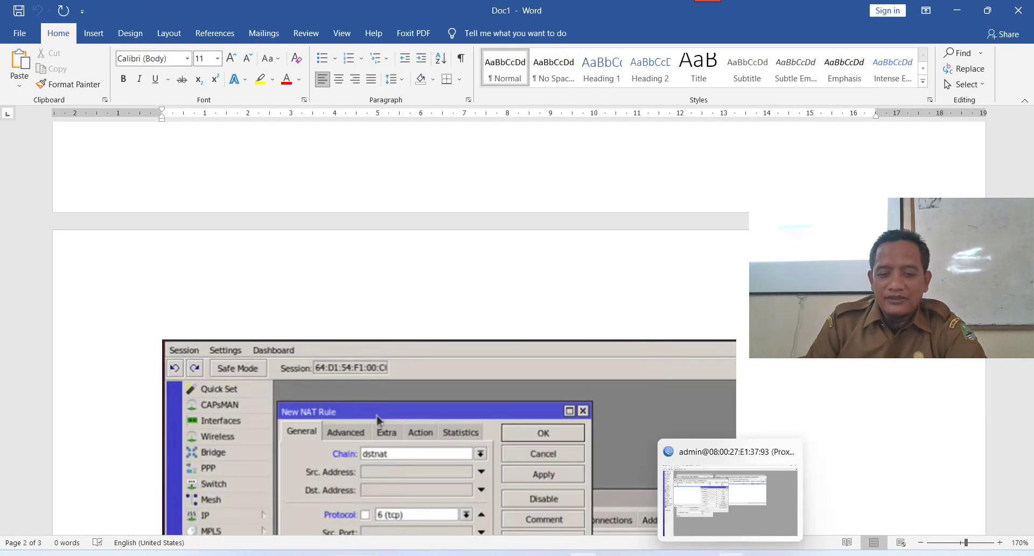
pyautogui.click(716, 553)
pyautogui.click(388, 316)
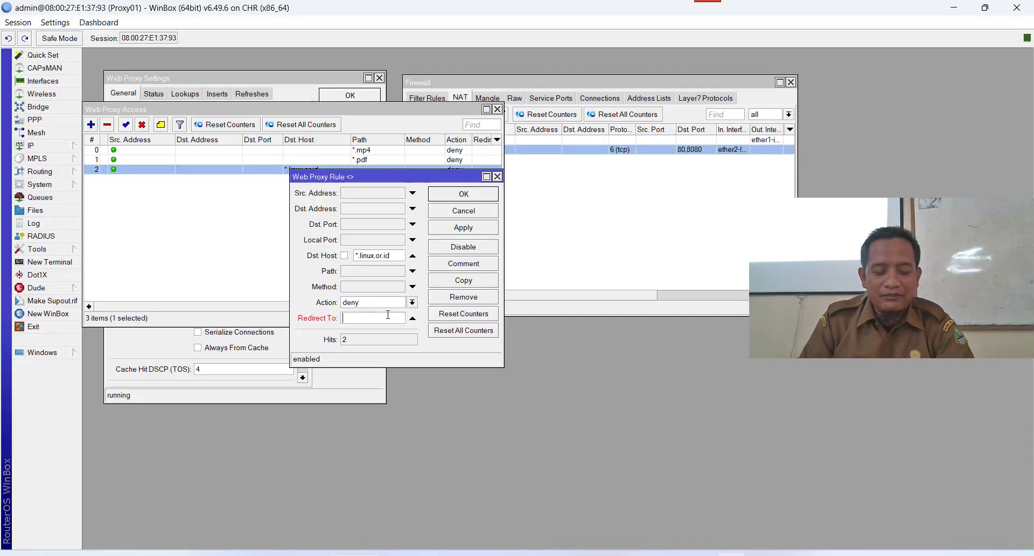
pyautogui.hotkey('ctrl', 'v')
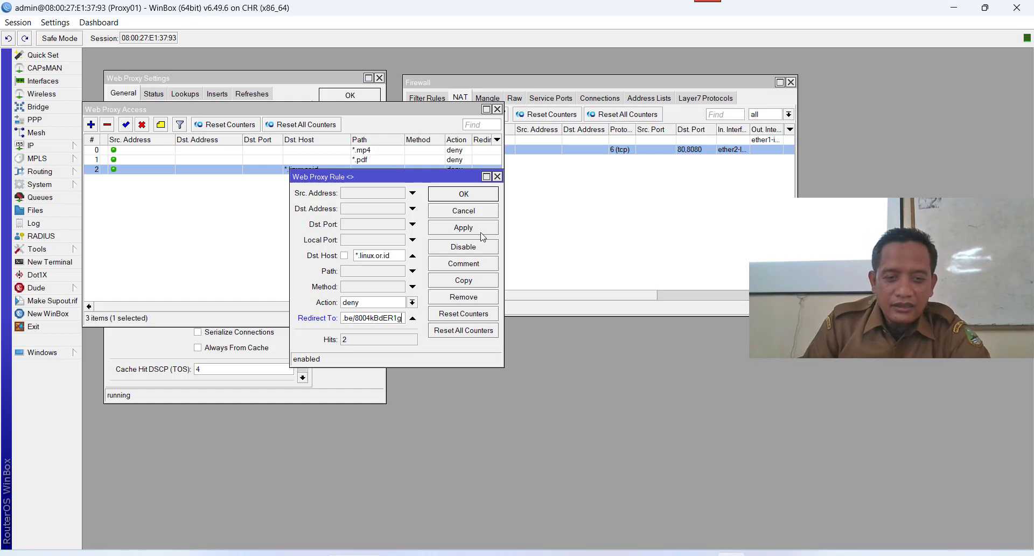
pyautogui.click(481, 197)
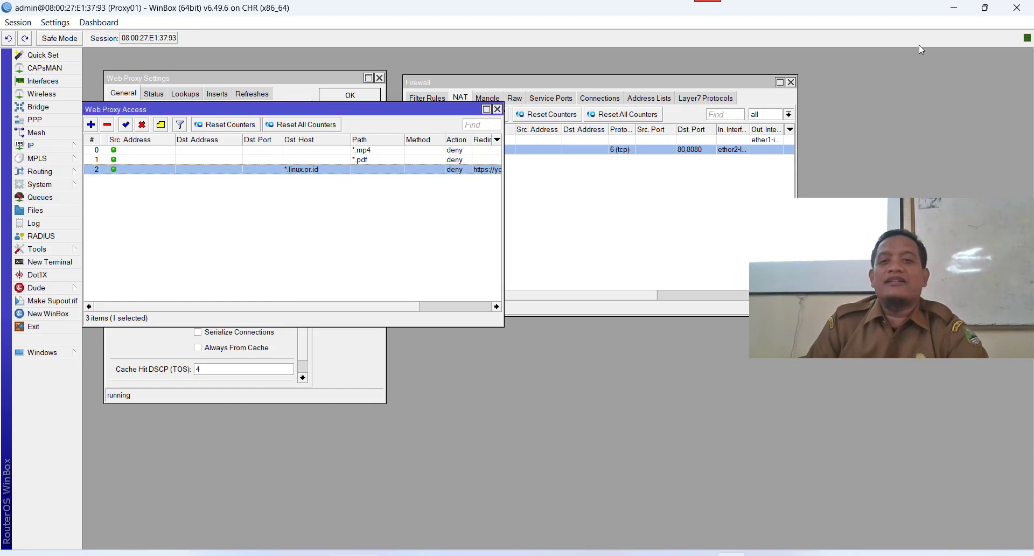
pyautogui.click(956, 10)
pyautogui.click(957, 10)
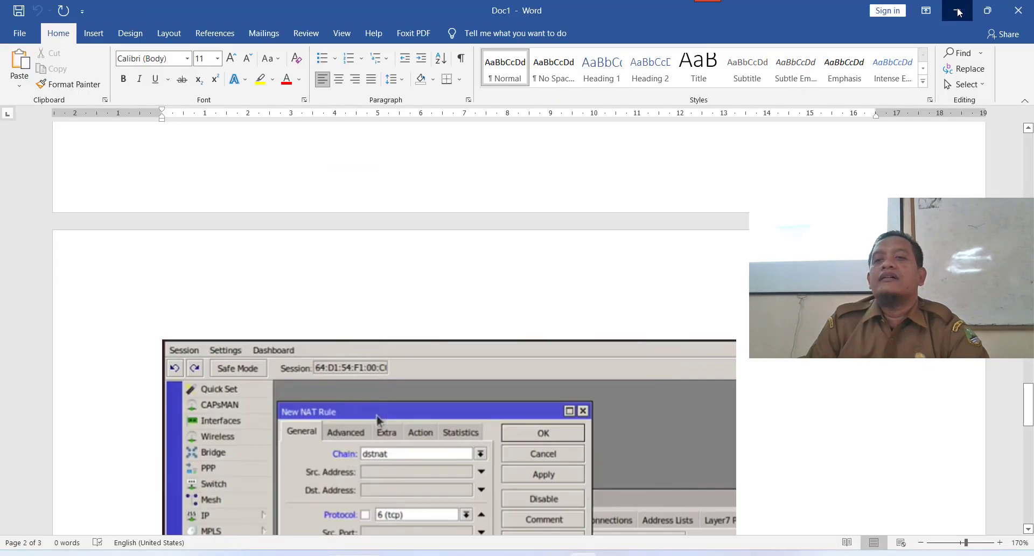
pyautogui.click(953, 9)
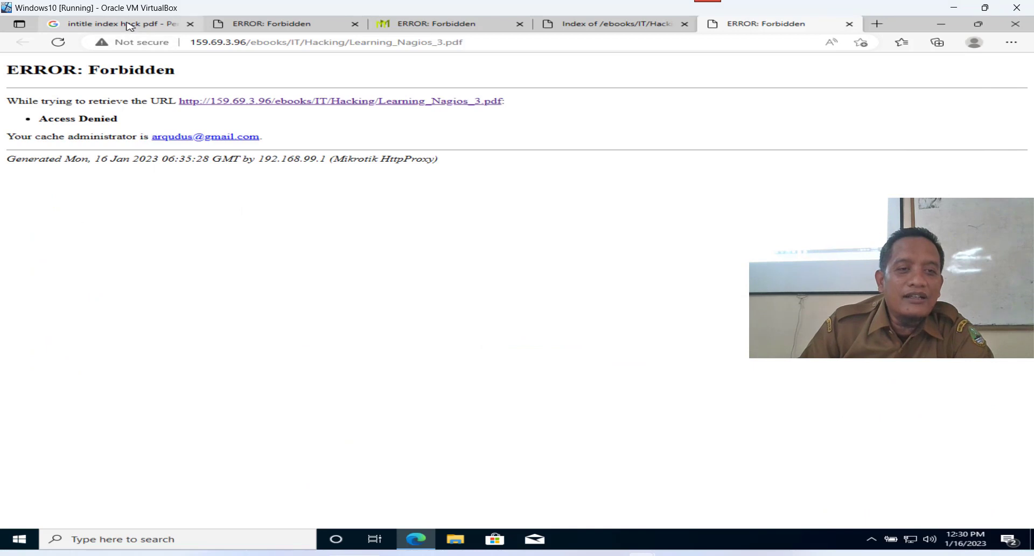
# Search Google for linux.or.id again from the results tab.
pyautogui.click(162, 25)
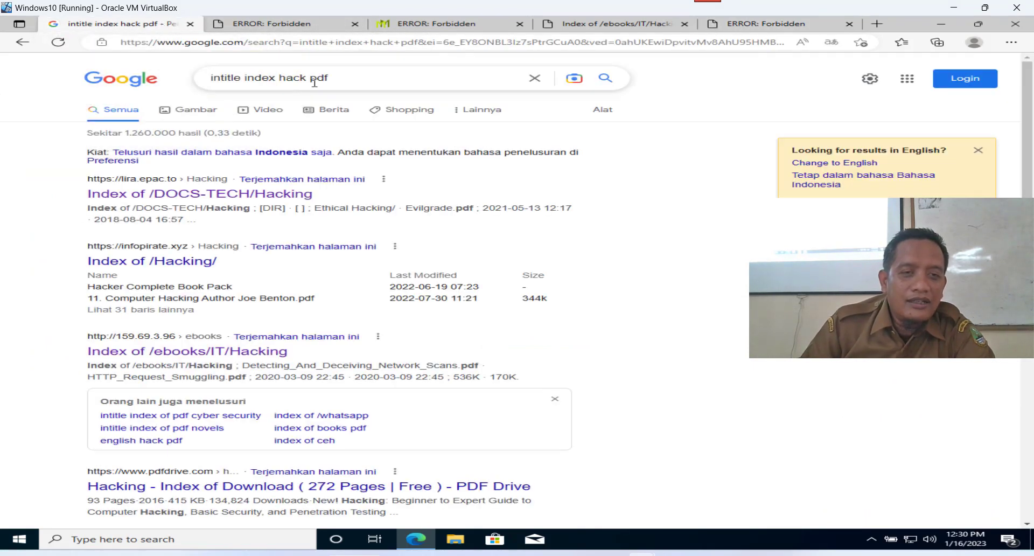
pyautogui.tripleClick(365, 77)
pyautogui.write('l')
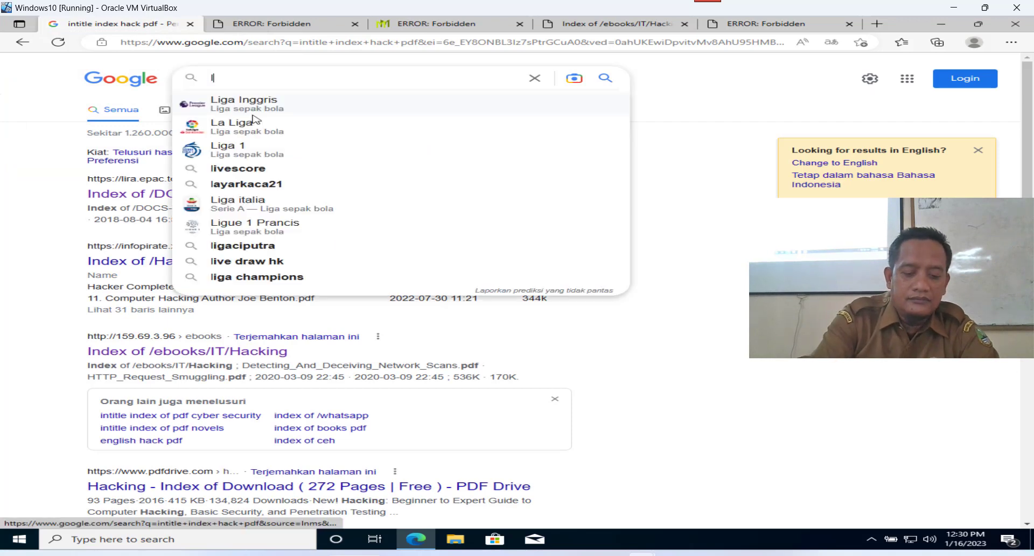
pyautogui.write('inux')
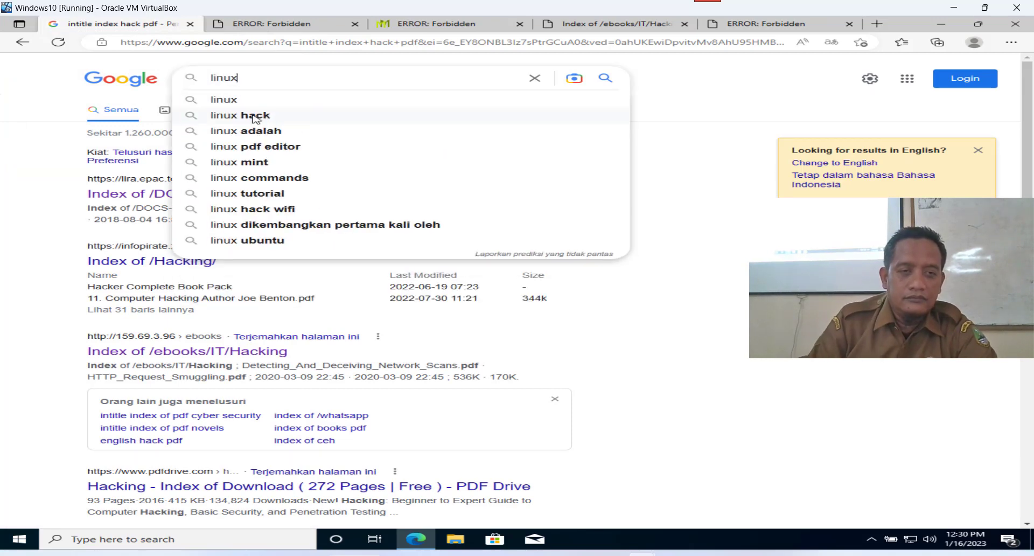
pyautogui.press('BackSpace')
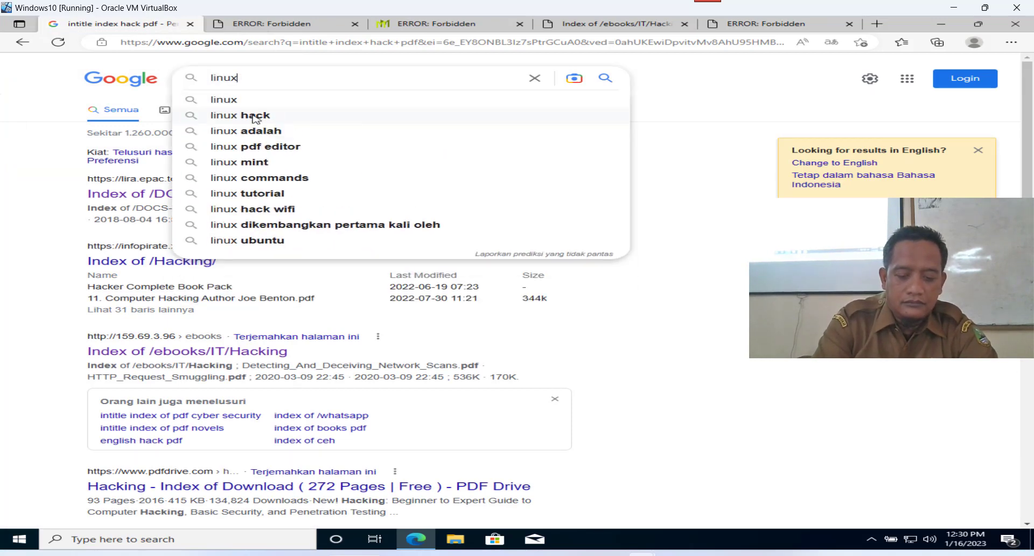
pyautogui.write('.or.id')
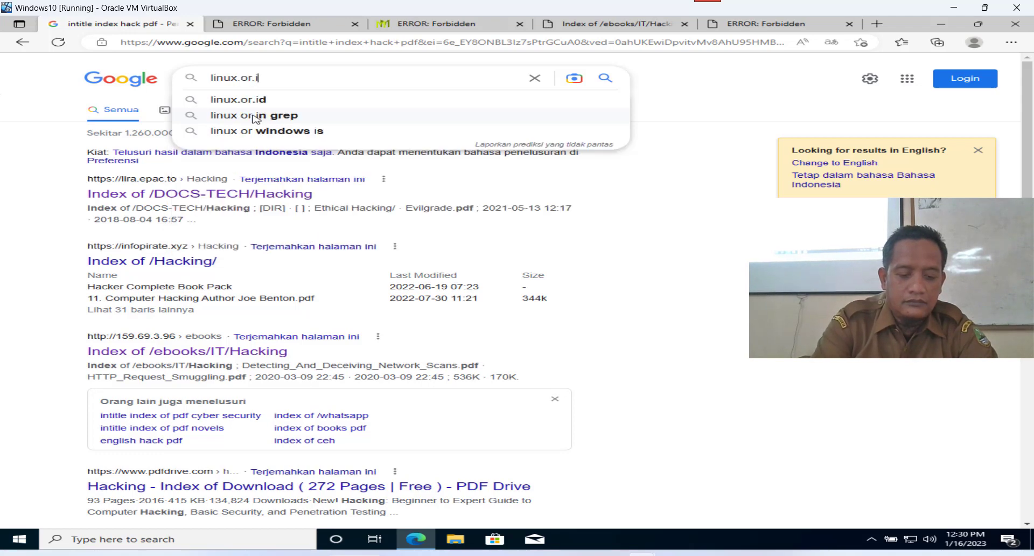
pyautogui.press('Return')
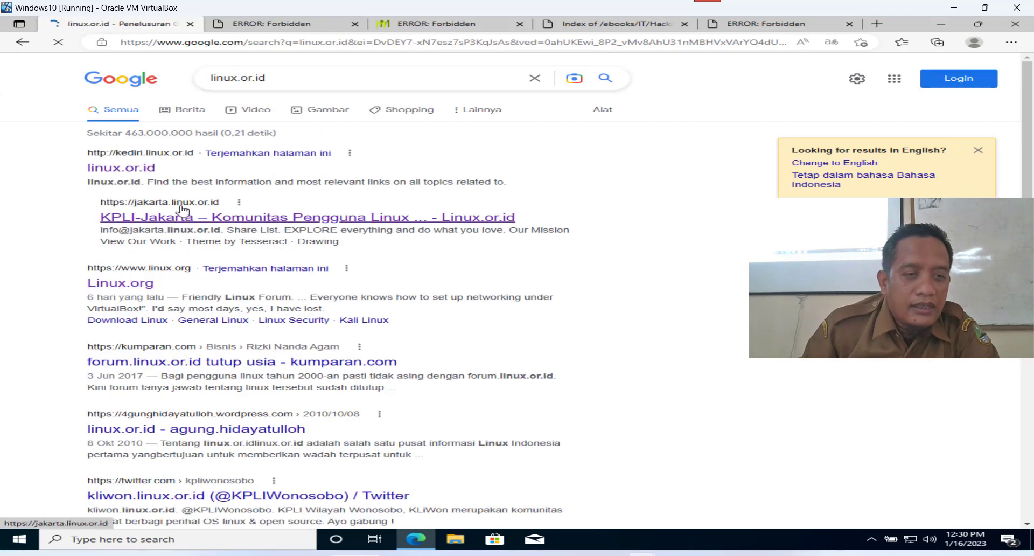
# Open the linux.or.id result in a new tab and reload it to test the youtu.be redirect.
pyautogui.rightClick(157, 155)
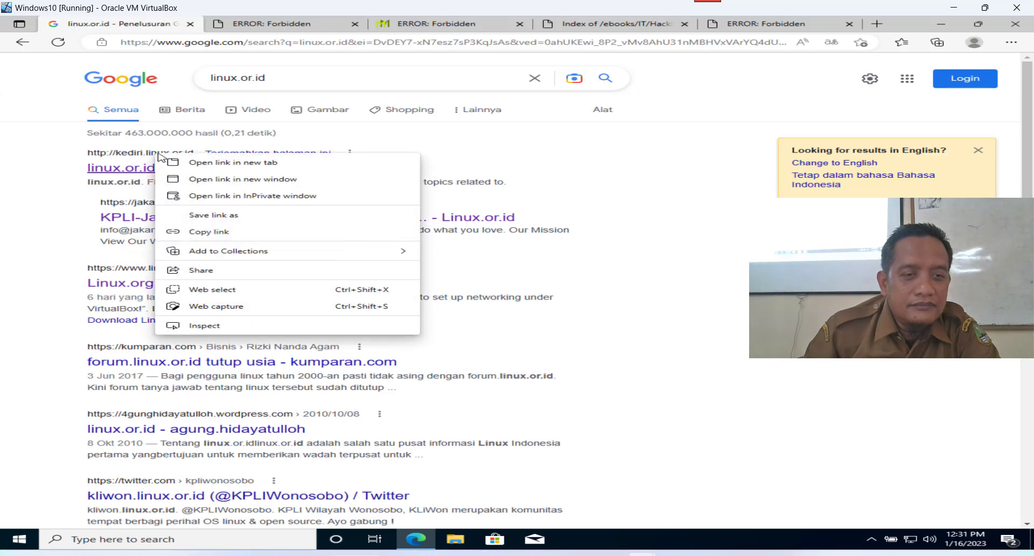
pyautogui.click(200, 163)
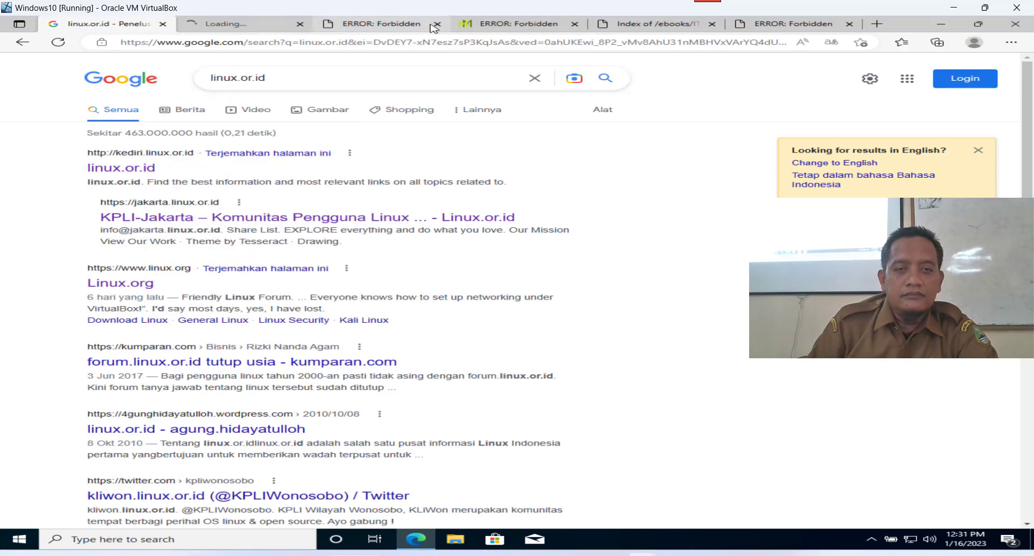
pyautogui.click(272, 27)
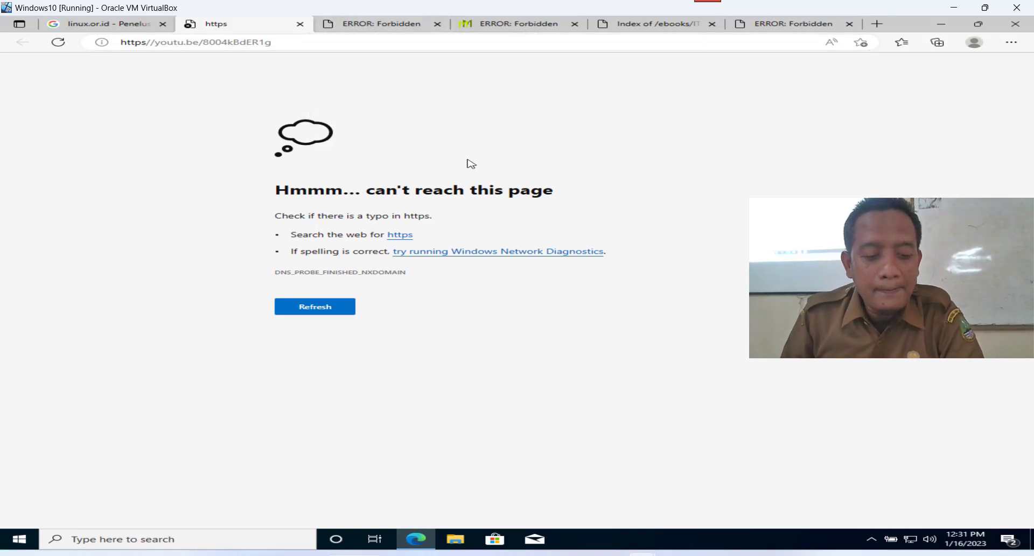
pyautogui.press('F5')
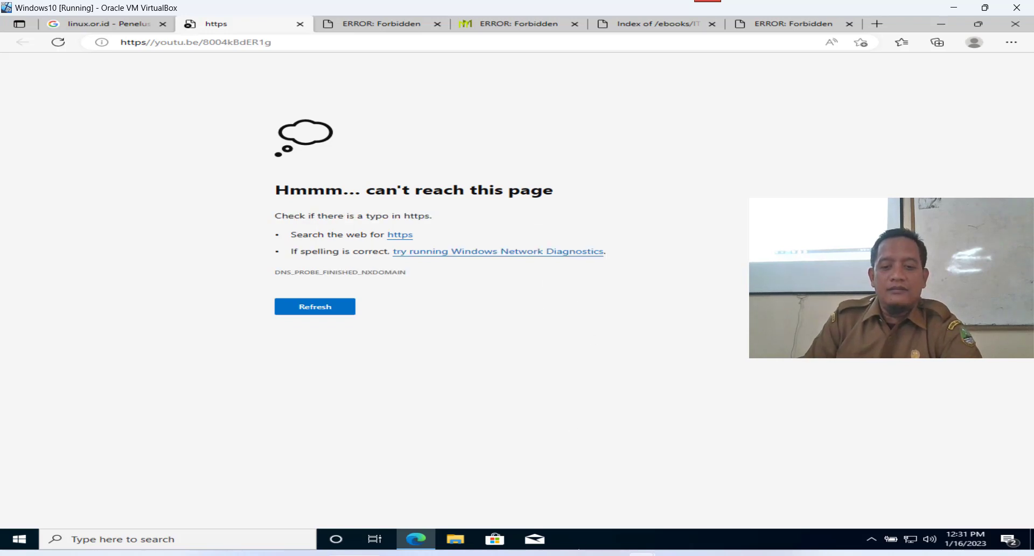
pyautogui.moveTo(730, 554)
pyautogui.click(729, 498)
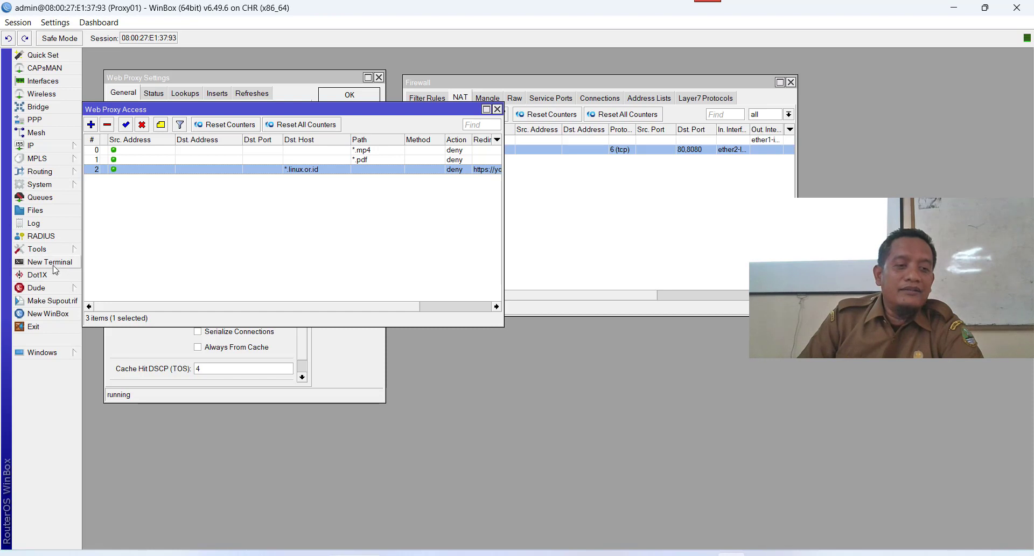
# Reopen the Web Proxy Access rules list and close the Firewall window.
pyautogui.click(45, 146)
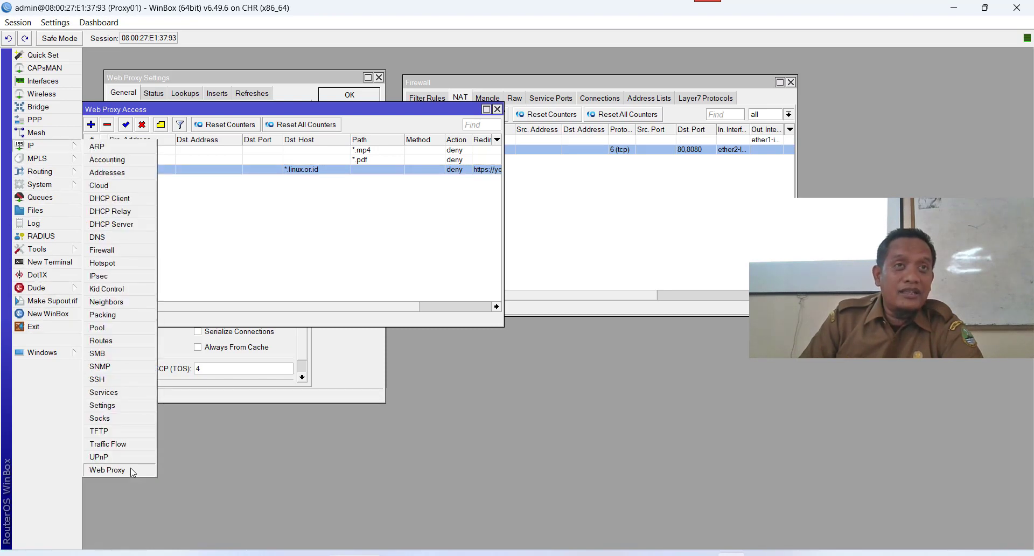
pyautogui.click(107, 470)
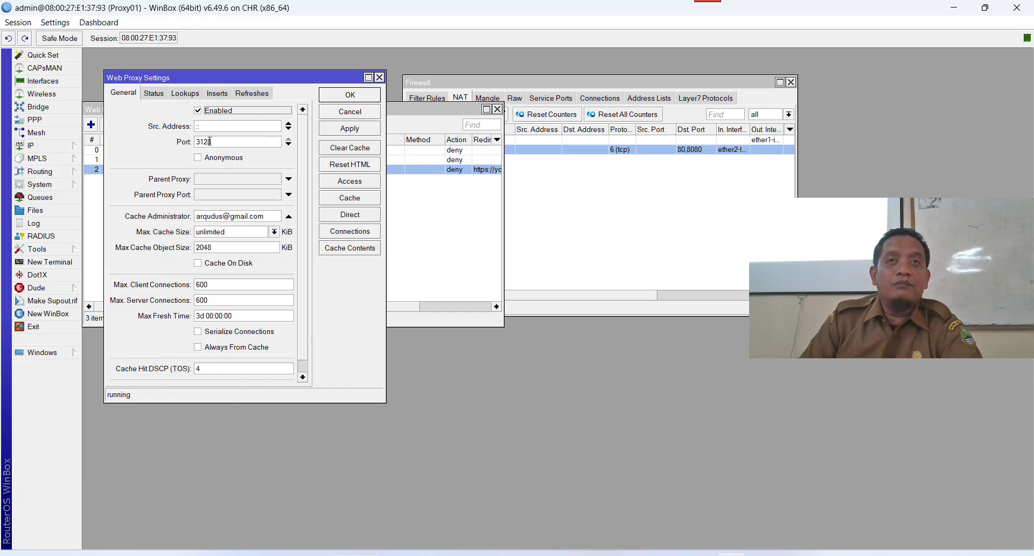
pyautogui.click(352, 185)
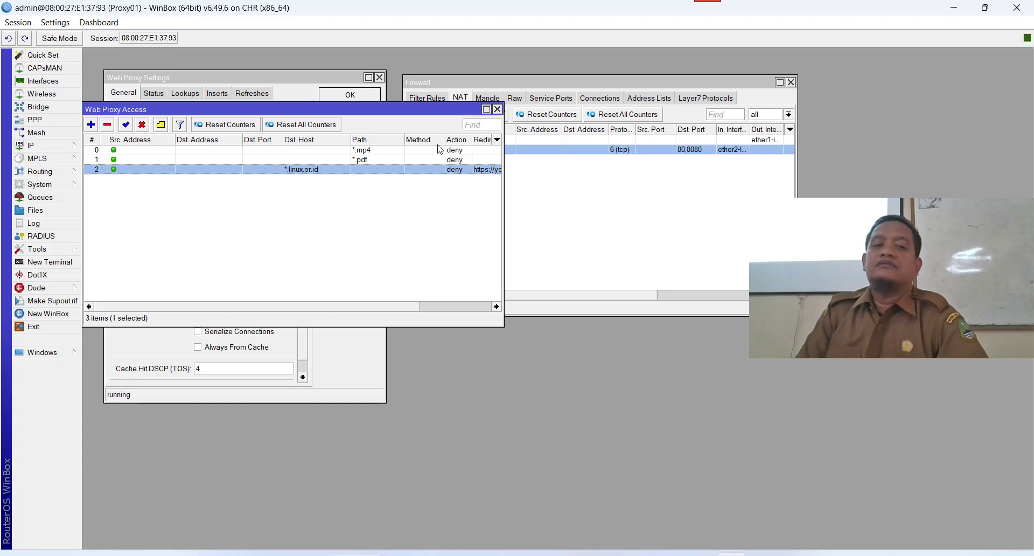
pyautogui.click(659, 216)
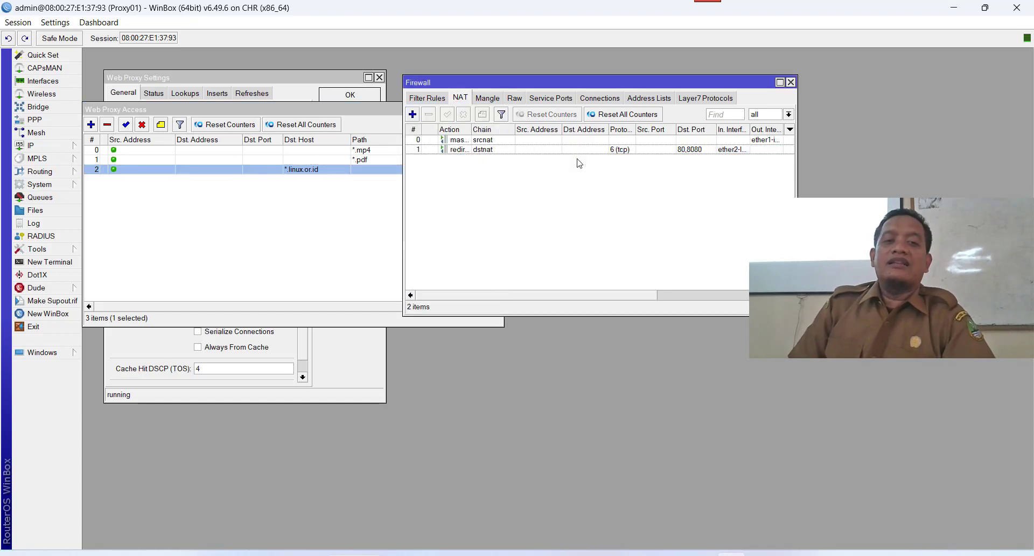
pyautogui.click(789, 83)
# Review the NAT rule redirecting ports 80,8080 to proxy port 3128 on its Action tab.
pyautogui.click(70, 149)
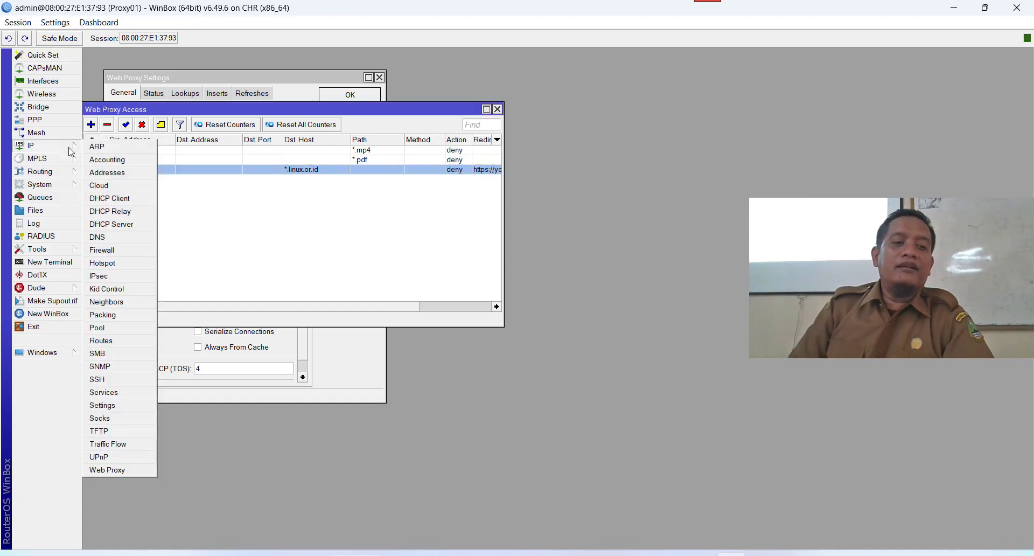
pyautogui.click(105, 250)
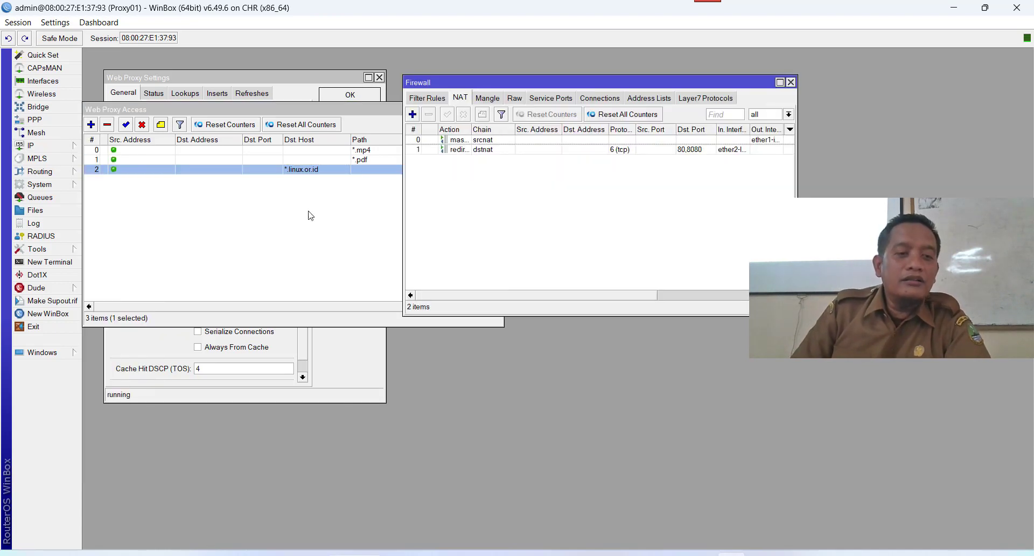
pyautogui.doubleClick(464, 151)
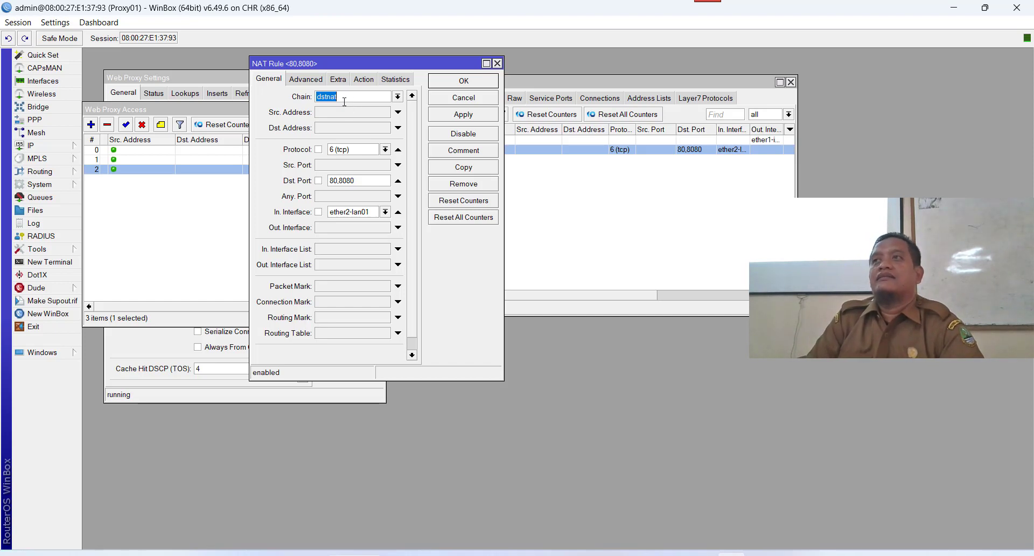
pyautogui.click(365, 80)
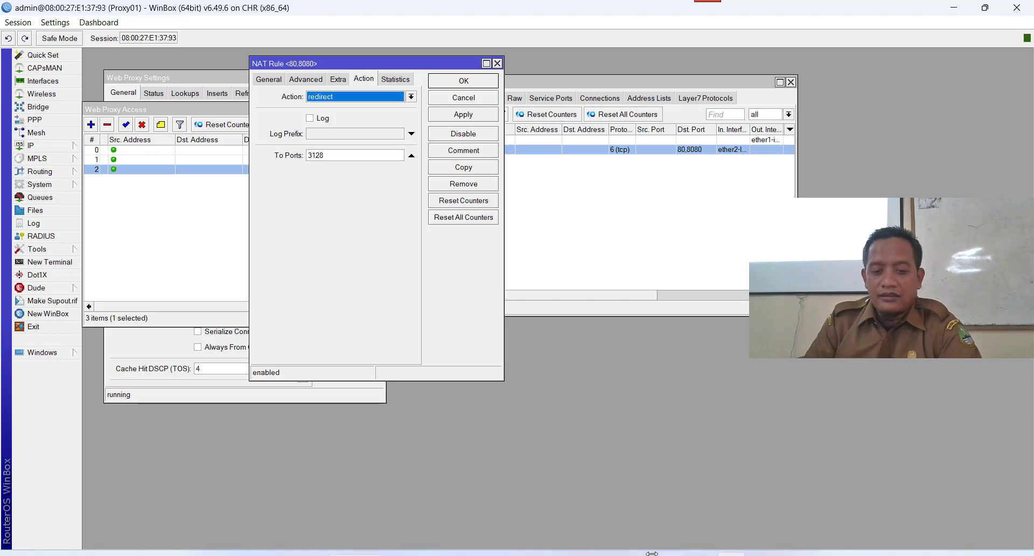
pyautogui.click(613, 554)
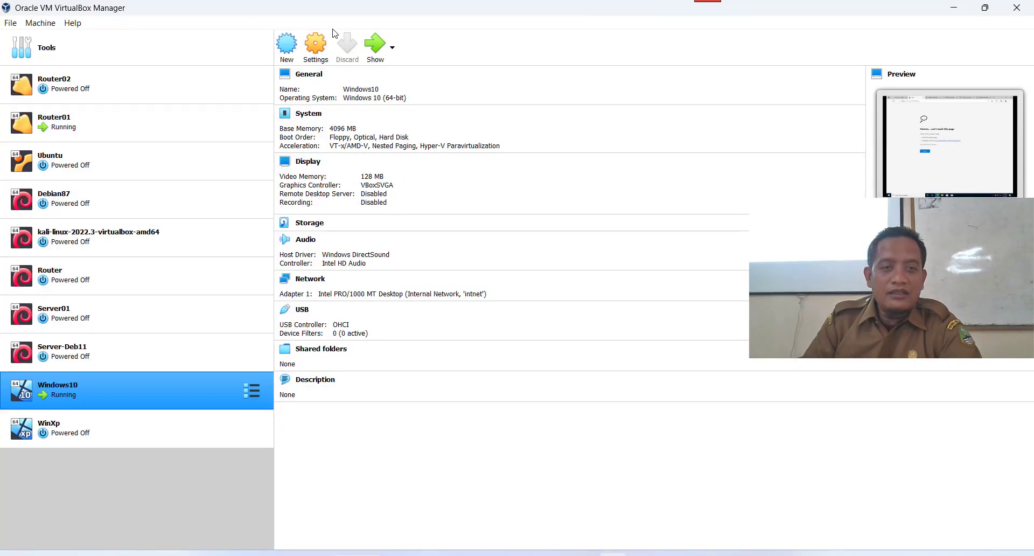
# Show the Windows10 VM so Edge's youtu.be/8004kBdER1g can't-reach-this-page error is visible.
pyautogui.click(375, 48)
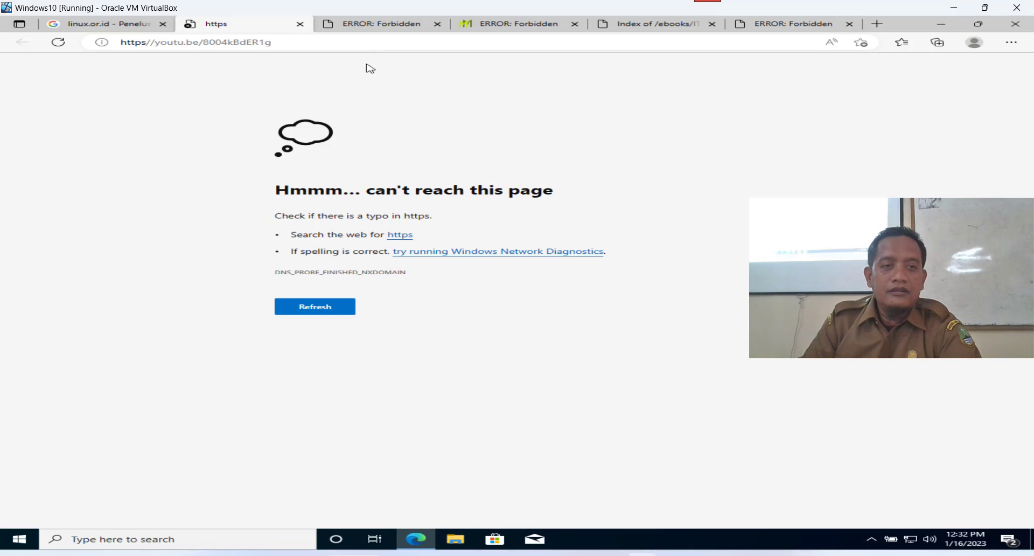
pyautogui.moveTo(287, 46); pyautogui.dragTo(246, 43)
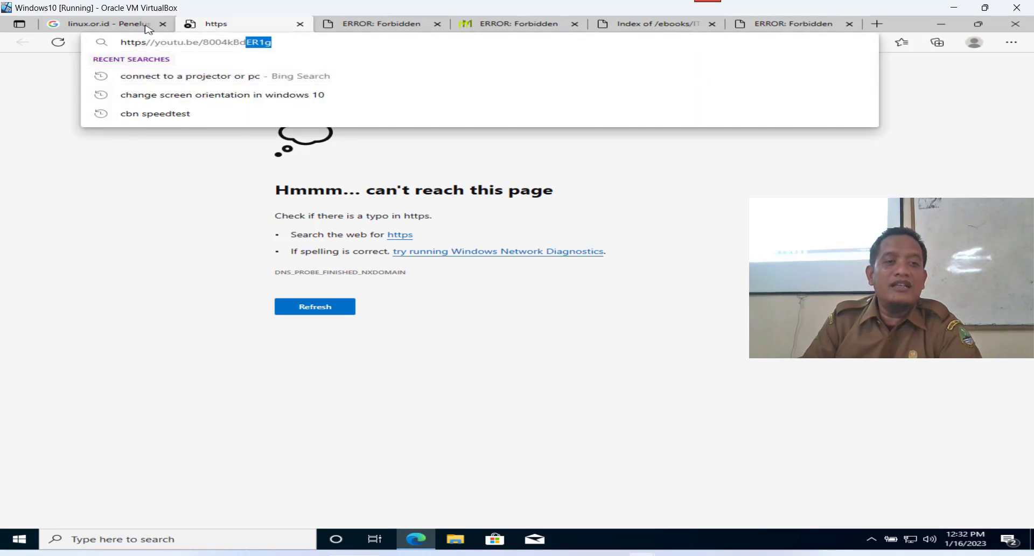
pyautogui.click(739, 373)
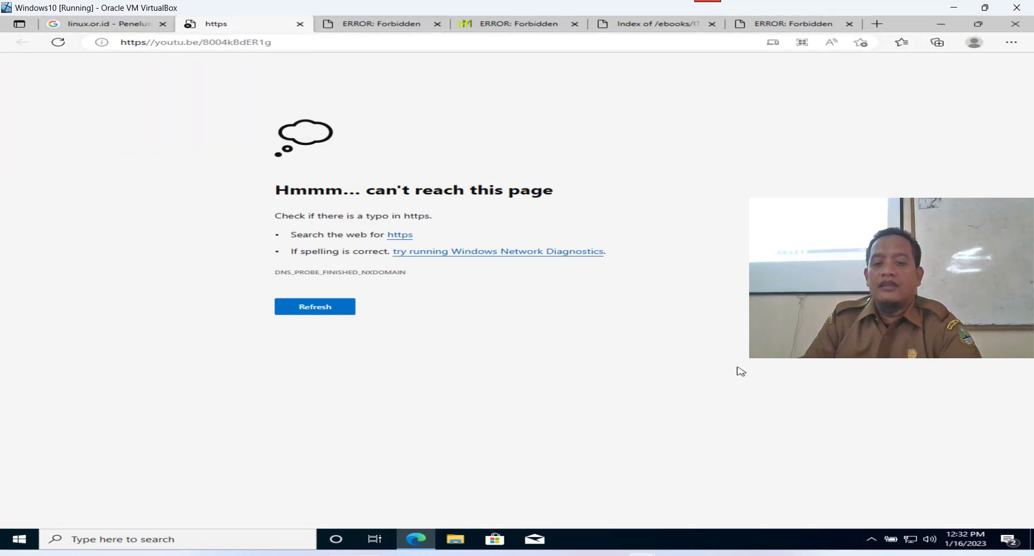
pyautogui.moveTo(737, 547)
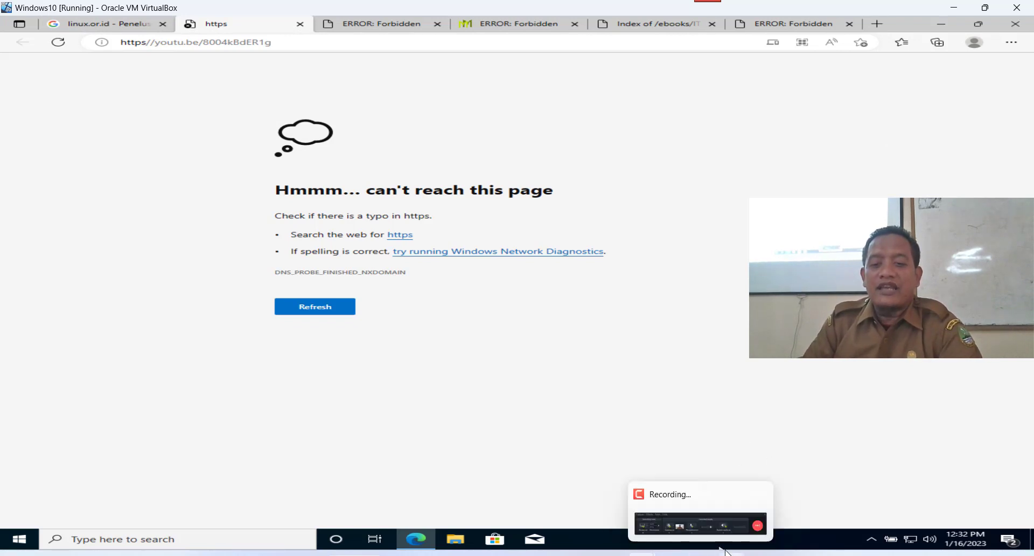
pyautogui.moveTo(759, 532)
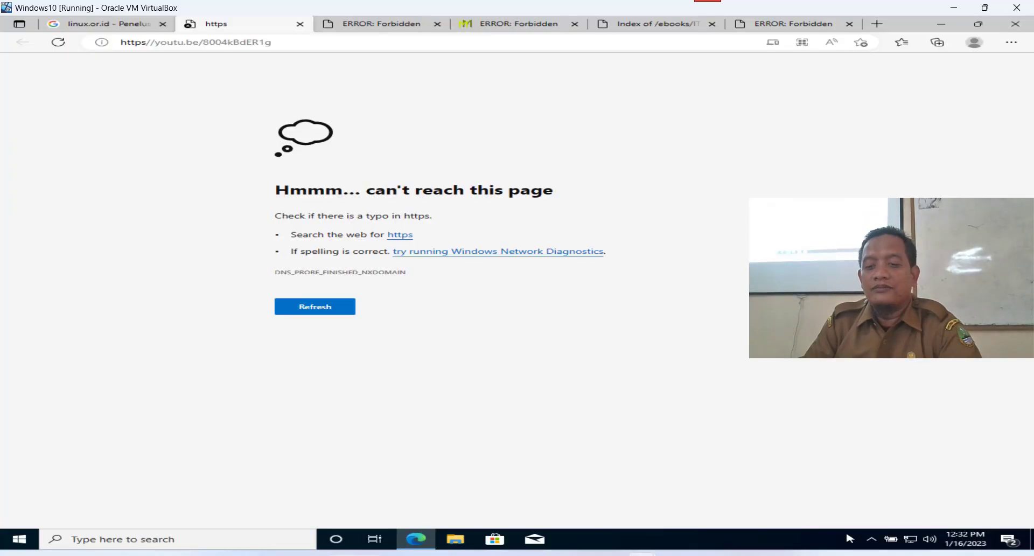
pyautogui.click(703, 555)
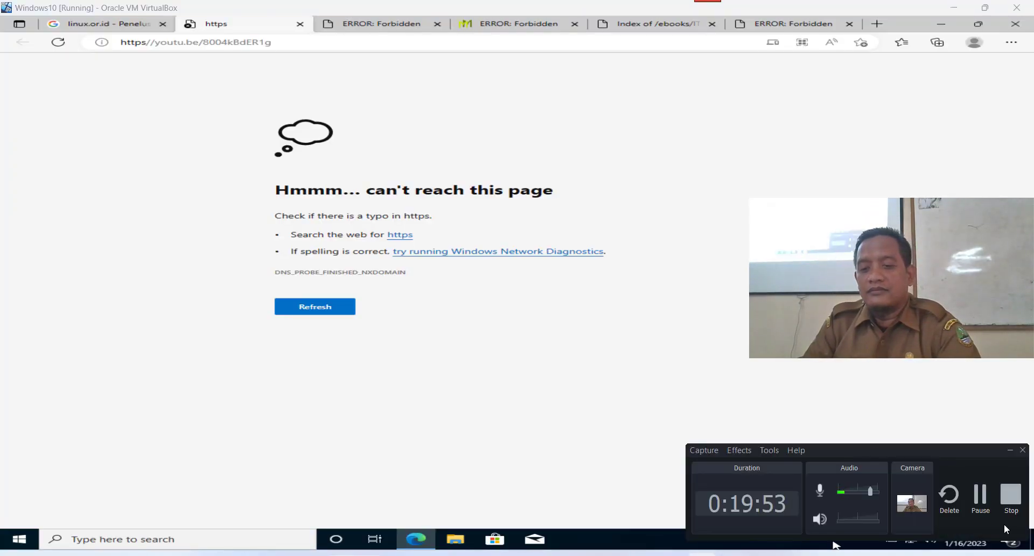